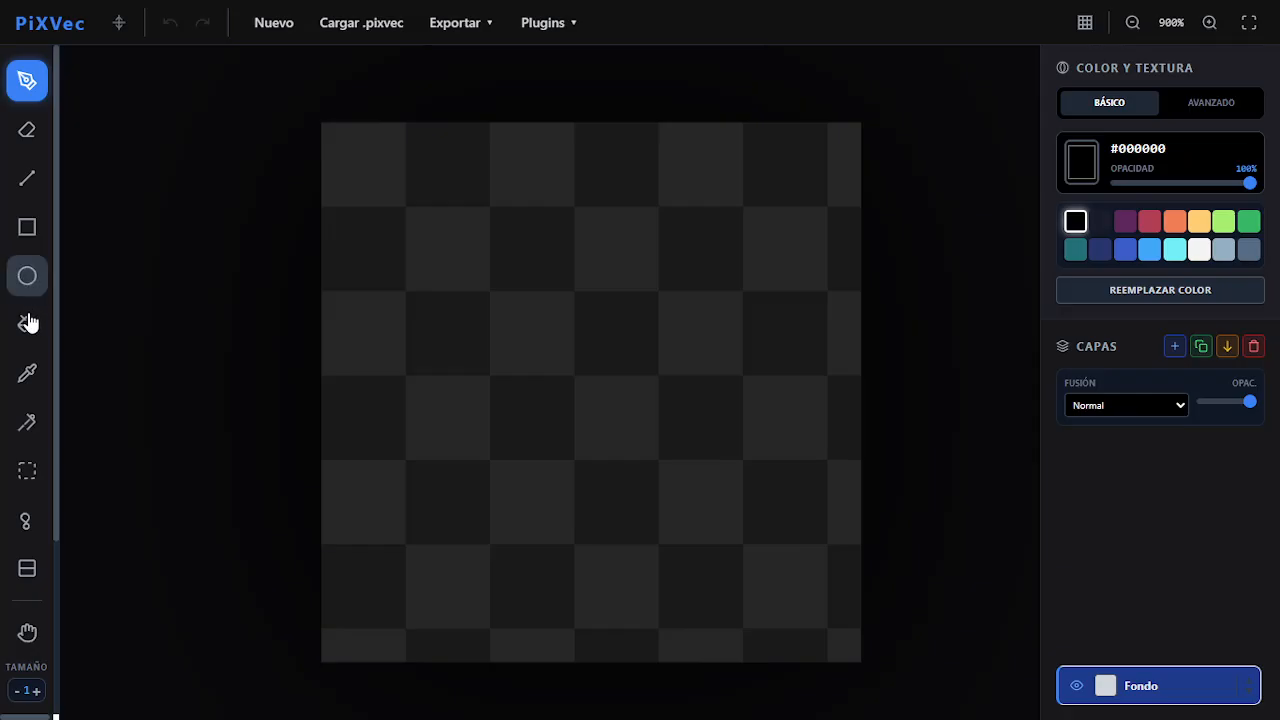
Look through the drawing tools and size options, and compare the advanced and basic colour settings.
{"action": "scroll", "coordinate": [26, 374], "scroll_direction": "up", "scroll_amount": 3}
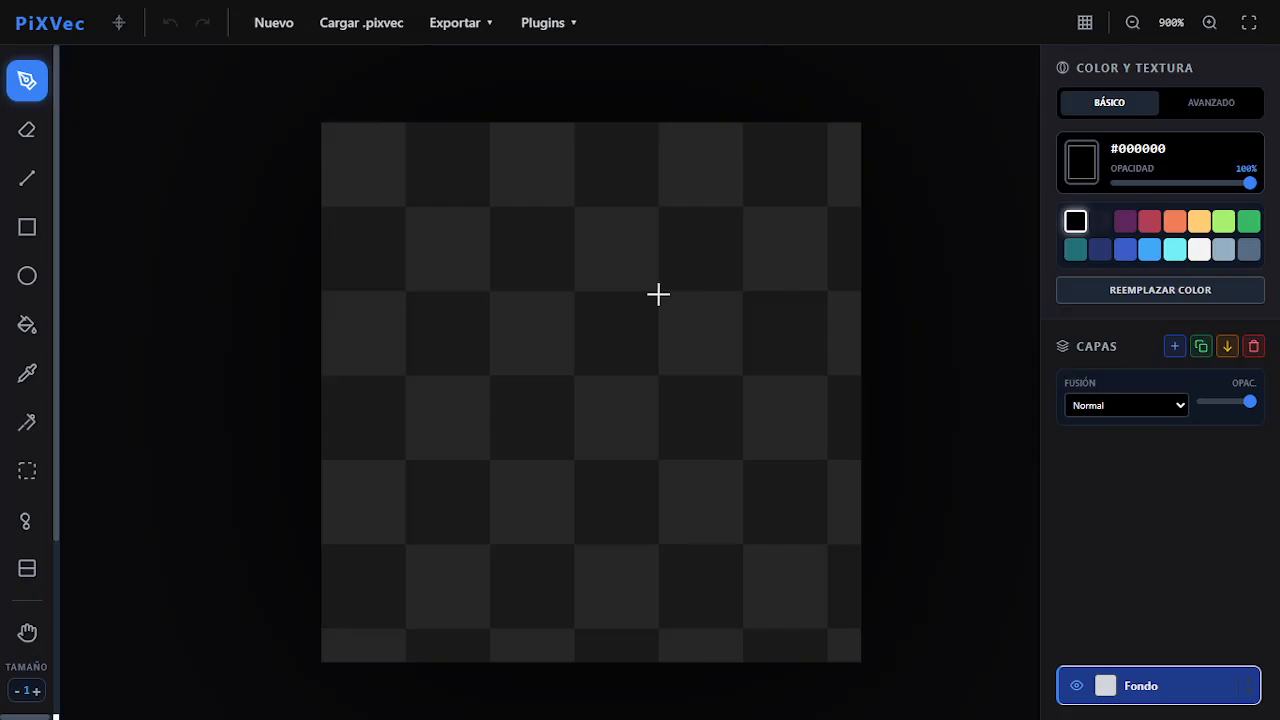
{"action": "scroll", "coordinate": [677, 288], "scroll_direction": "right", "scroll_amount": 3}
{"action": "scroll", "coordinate": [563, 351], "scroll_direction": "left", "scroll_amount": 4}
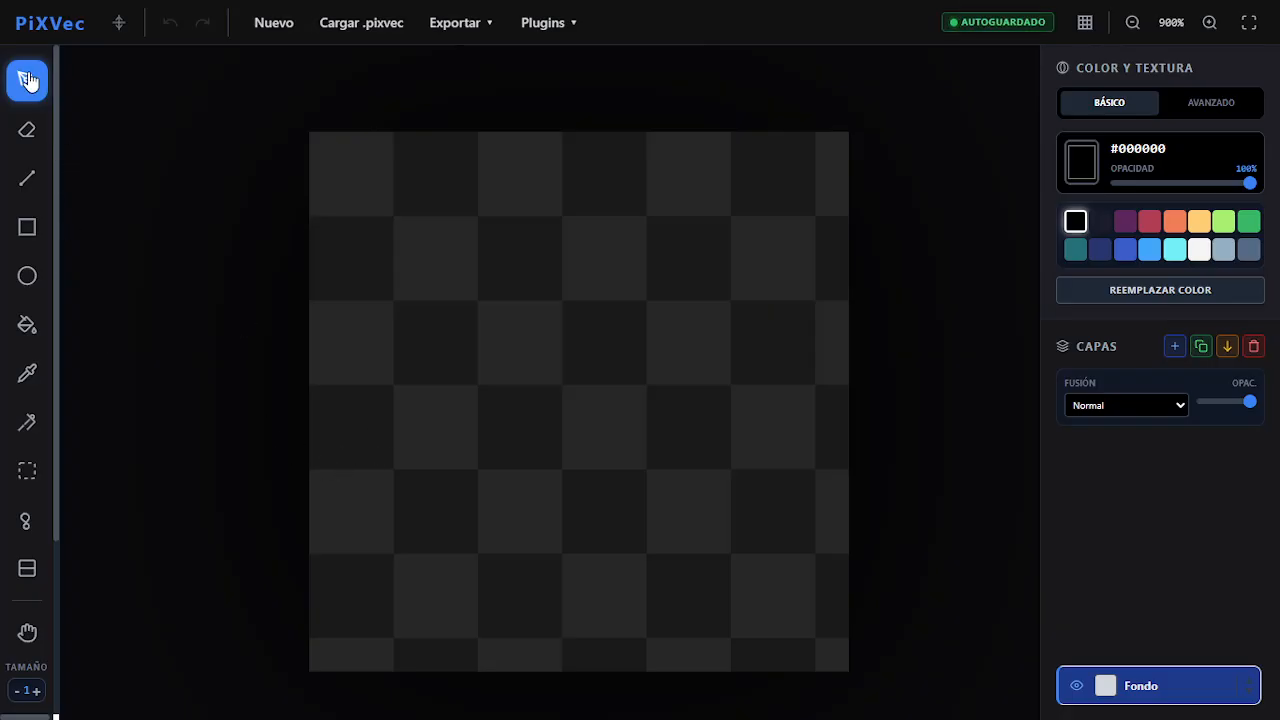
{"action": "scroll", "coordinate": [23, 470], "scroll_direction": "down", "scroll_amount": 3}
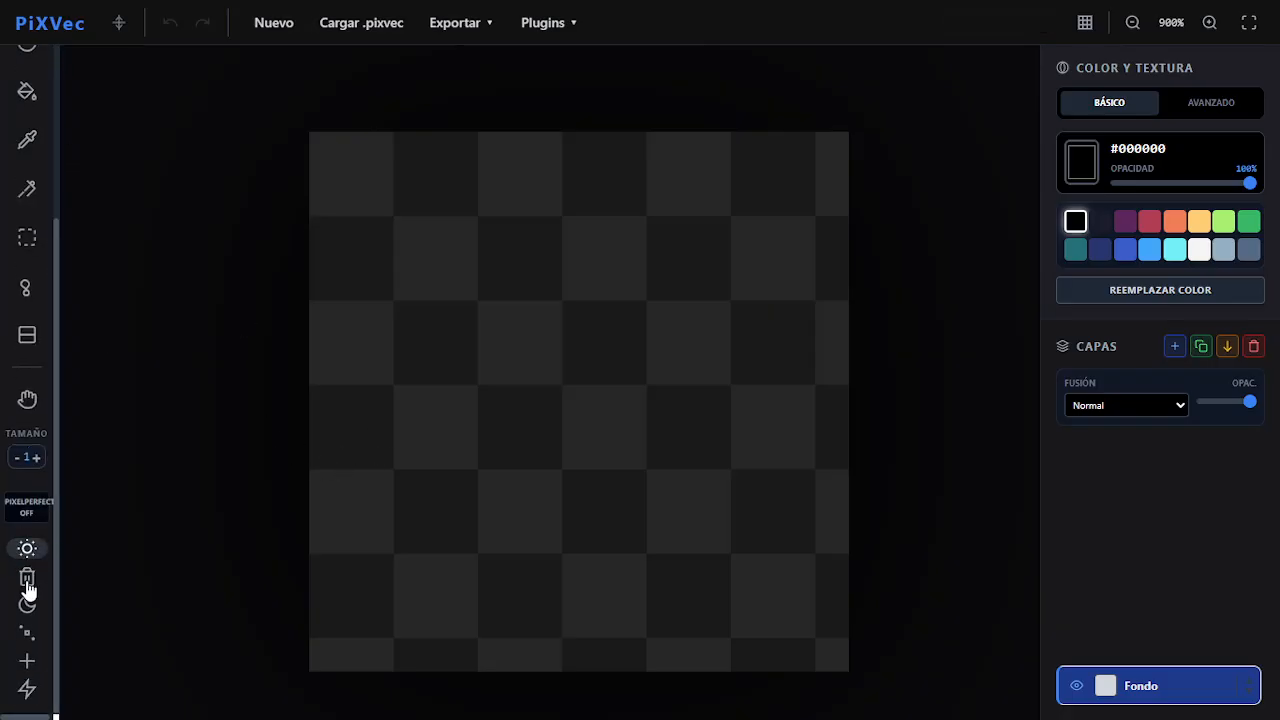
{"action": "scroll", "coordinate": [27, 590], "scroll_direction": "up", "scroll_amount": 3}
{"action": "scroll", "coordinate": [27, 600], "scroll_direction": "up", "scroll_amount": 1}
{"action": "scroll", "coordinate": [20, 500], "scroll_direction": "down", "scroll_amount": 3}
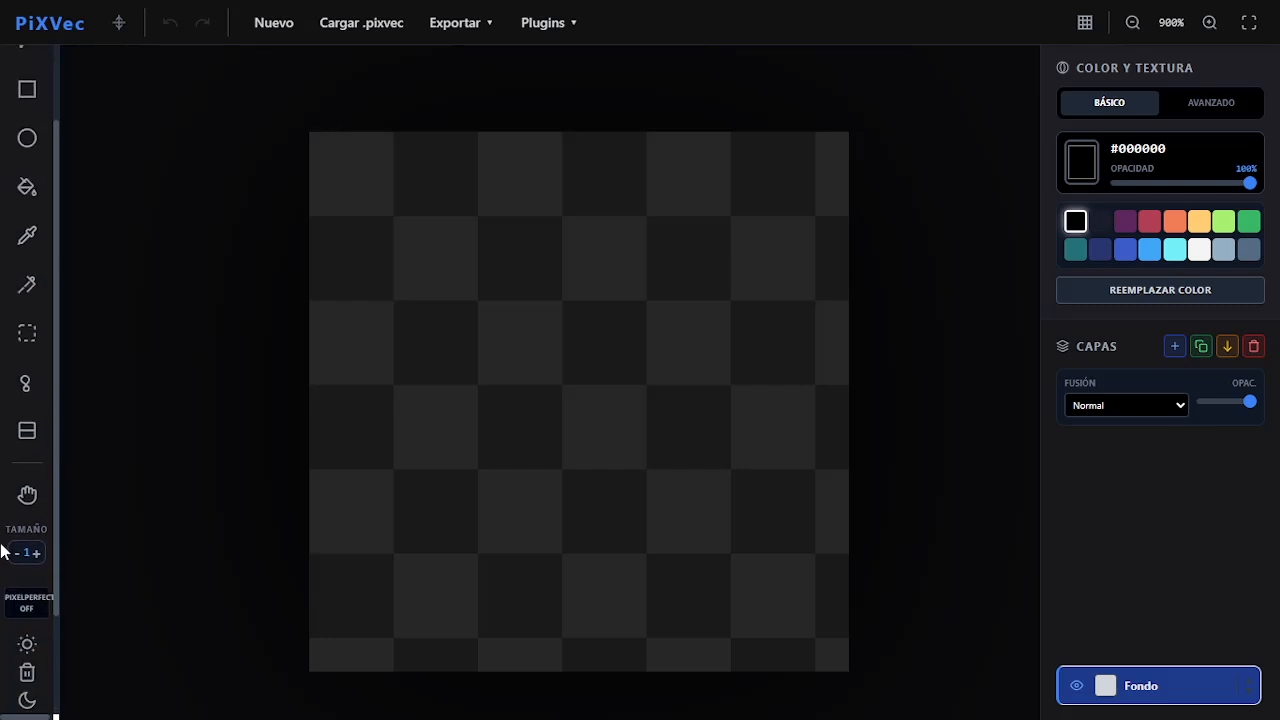
{"action": "scroll", "coordinate": [34, 509], "scroll_direction": "up", "scroll_amount": 3}
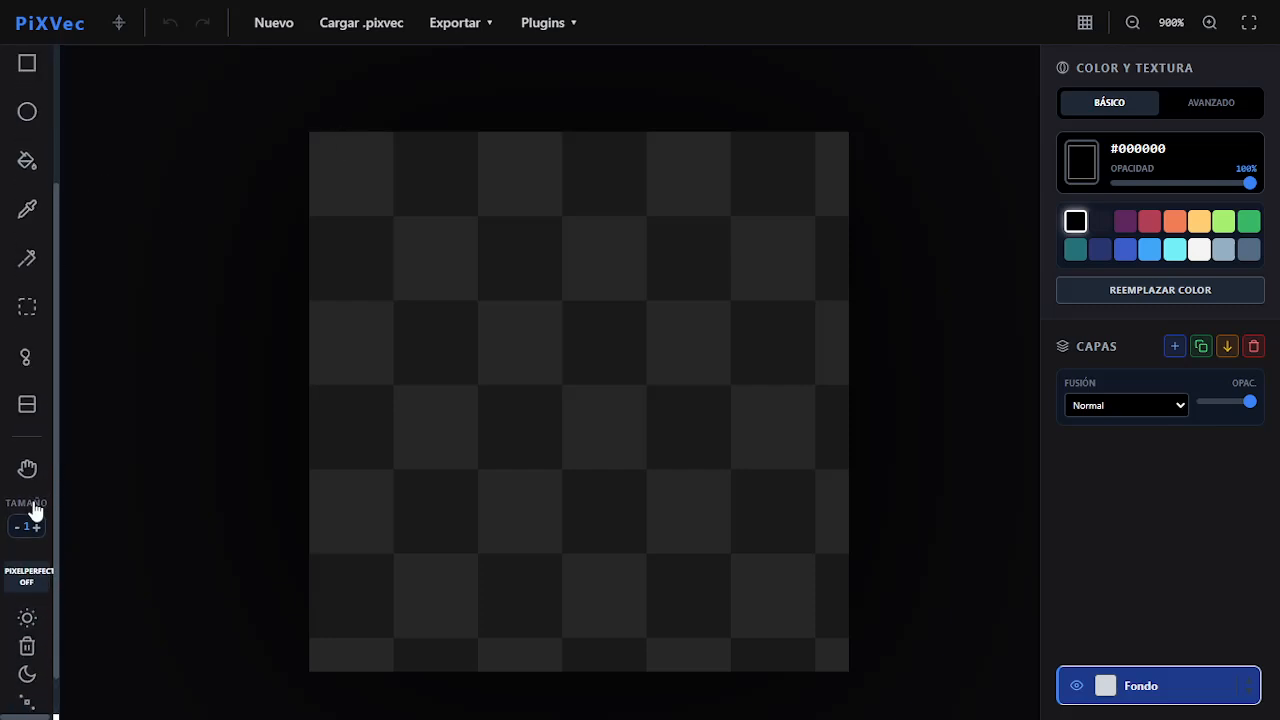
{"action": "left_click", "coordinate": [1181, 104]}
{"action": "left_click", "coordinate": [1138, 106]}
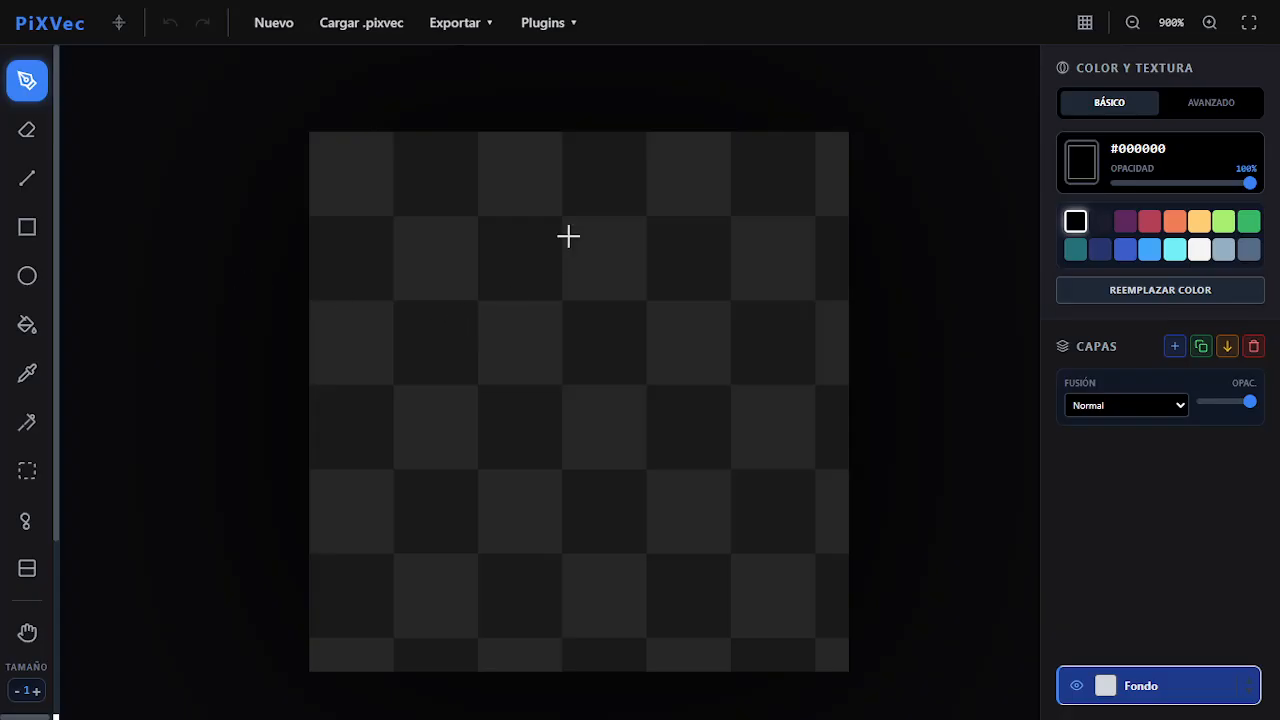
Draw a closed, bean-shaped freehand outline in black just below the canvas centre with the Pen tool.
{"action": "scroll", "coordinate": [709, 314], "scroll_direction": "down", "scroll_amount": 1}
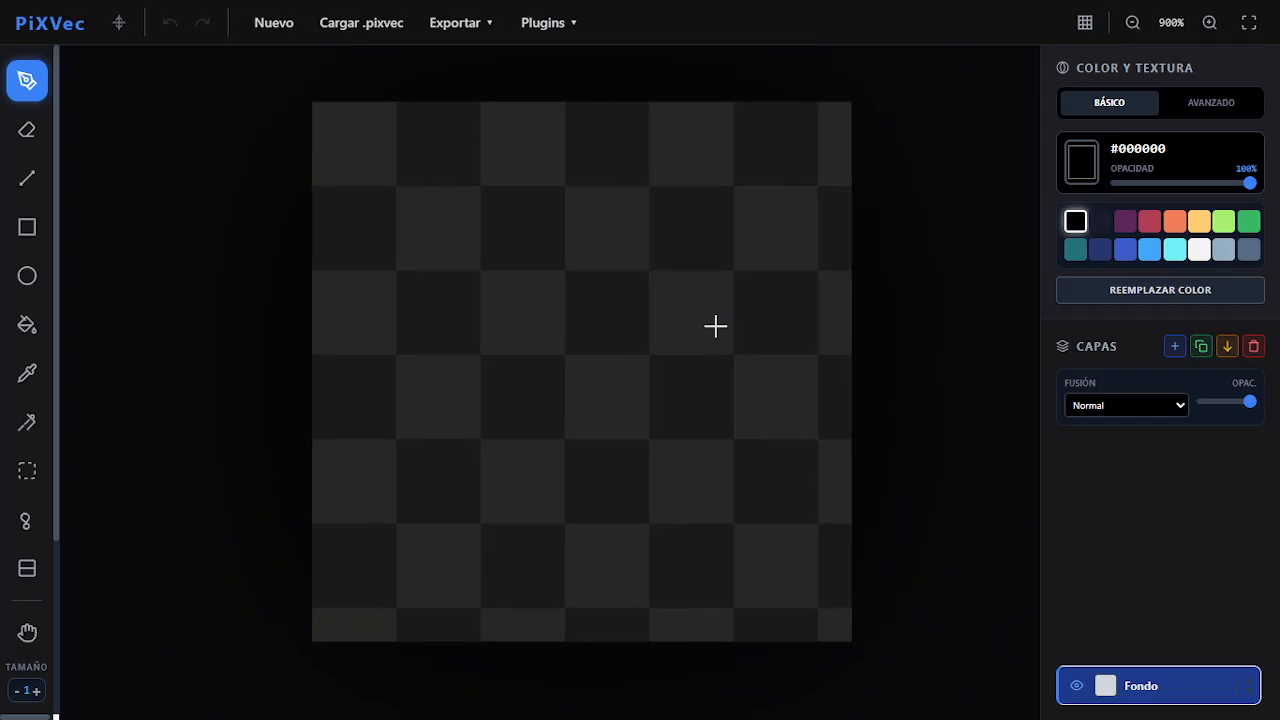
{"action": "mouse_move", "coordinate": [494, 345]}
{"action": "left_mouse_down"}
{"action": "mouse_move", "coordinate": [531, 394]}
{"action": "mouse_move", "coordinate": [531, 357]}
{"action": "left_mouse_up"}
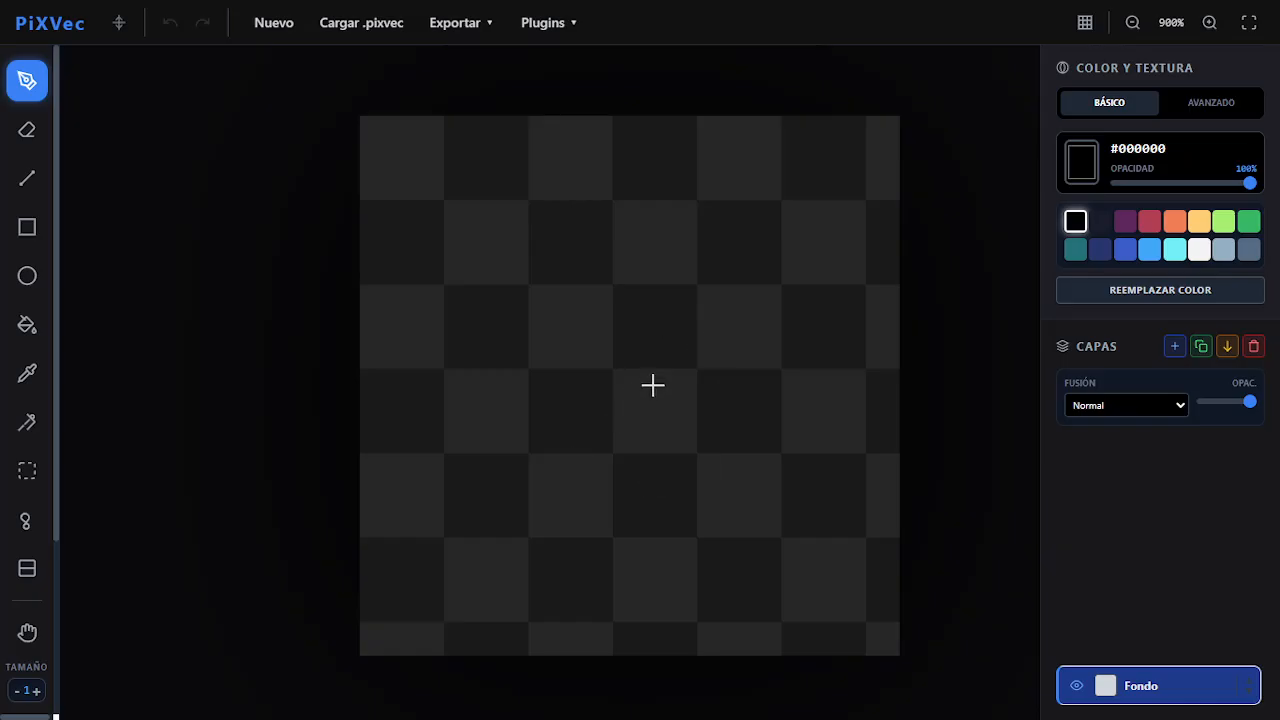
{"action": "left_click_drag", "start_coordinate": [658, 386], "coordinate": [624, 398]}
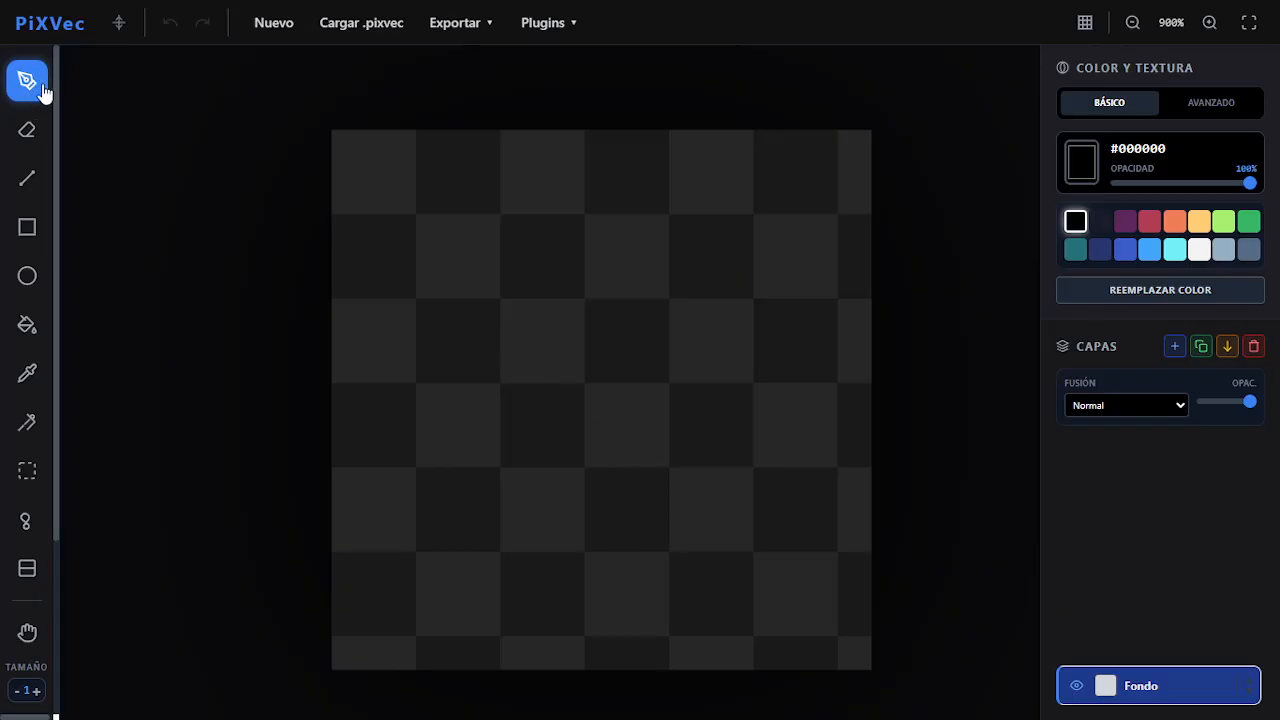
{"action": "mouse_move", "coordinate": [533, 443]}
{"action": "left_mouse_down"}
{"action": "mouse_move", "coordinate": [551, 397]}
{"action": "mouse_move", "coordinate": [588, 425]}
{"action": "mouse_move", "coordinate": [651, 414]}
{"action": "mouse_move", "coordinate": [663, 349]}
{"action": "mouse_move", "coordinate": [696, 340]}
{"action": "mouse_move", "coordinate": [733, 363]}
{"action": "mouse_move", "coordinate": [766, 427]}
{"action": "mouse_move", "coordinate": [748, 481]}
{"action": "mouse_move", "coordinate": [675, 517]}
{"action": "mouse_move", "coordinate": [598, 503]}
{"action": "mouse_move", "coordinate": [529, 446]}
{"action": "left_mouse_up"}
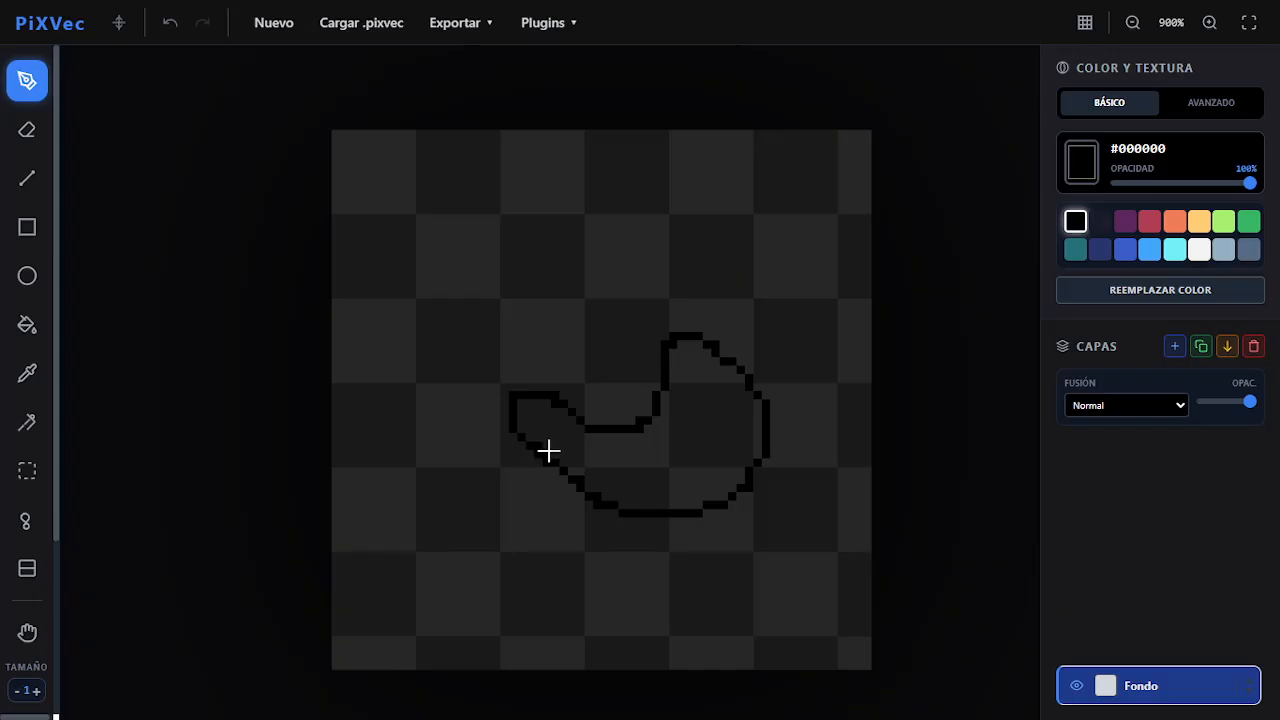
Draw three straight black lines crossing near one point above the bean-shaped outline.
{"action": "left_click", "coordinate": [26, 129]}
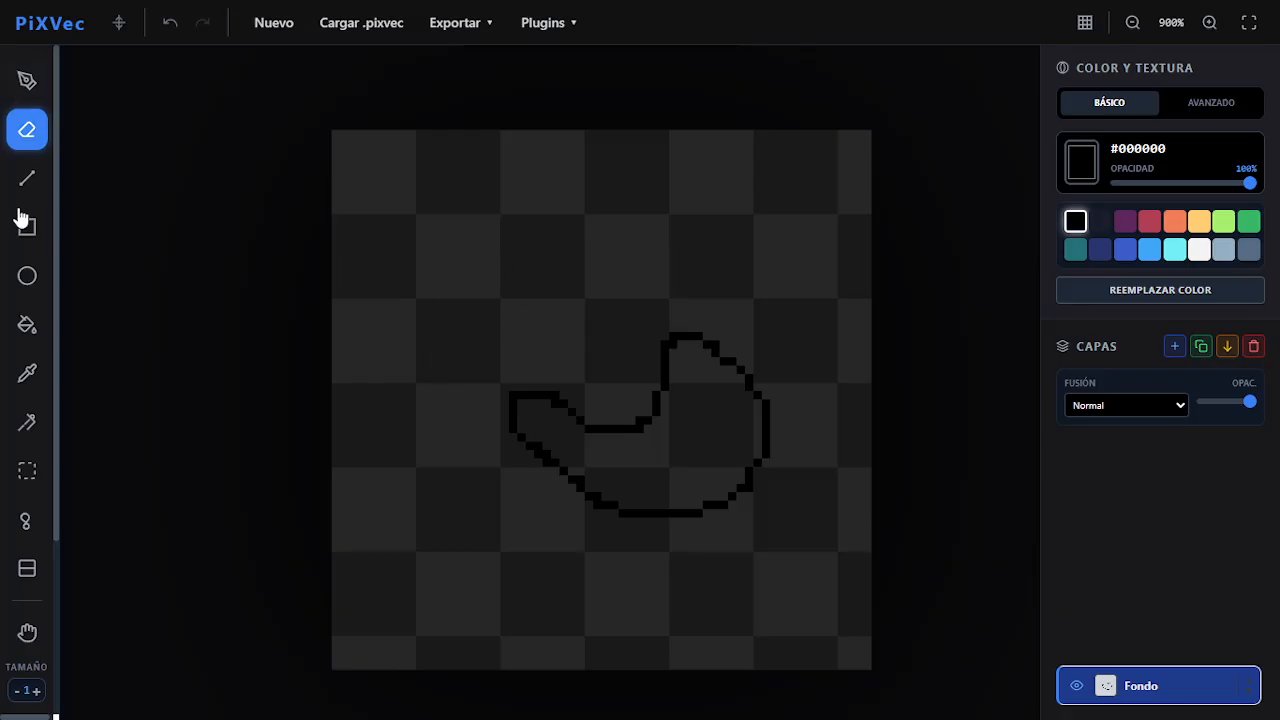
{"action": "left_click", "coordinate": [27, 178]}
{"action": "left_click_drag", "start_coordinate": [489, 342], "coordinate": [689, 264]}
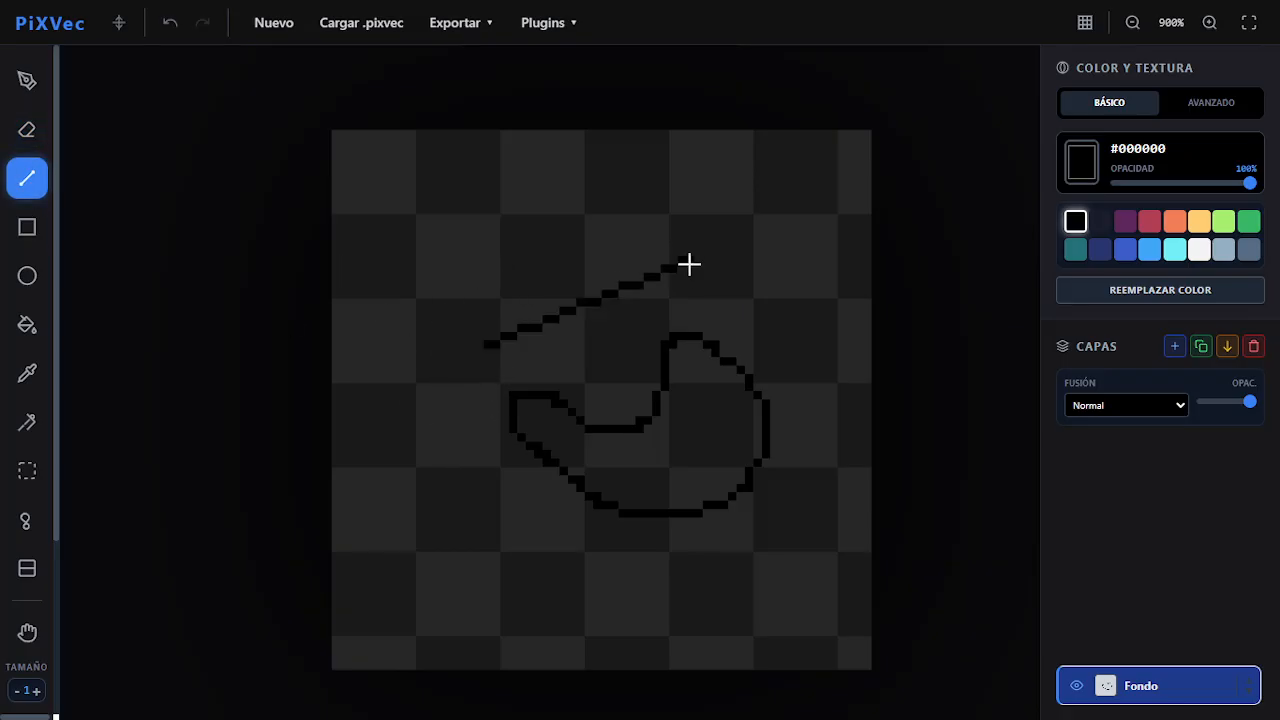
{"action": "left_click_drag", "start_coordinate": [560, 298], "coordinate": [398, 252]}
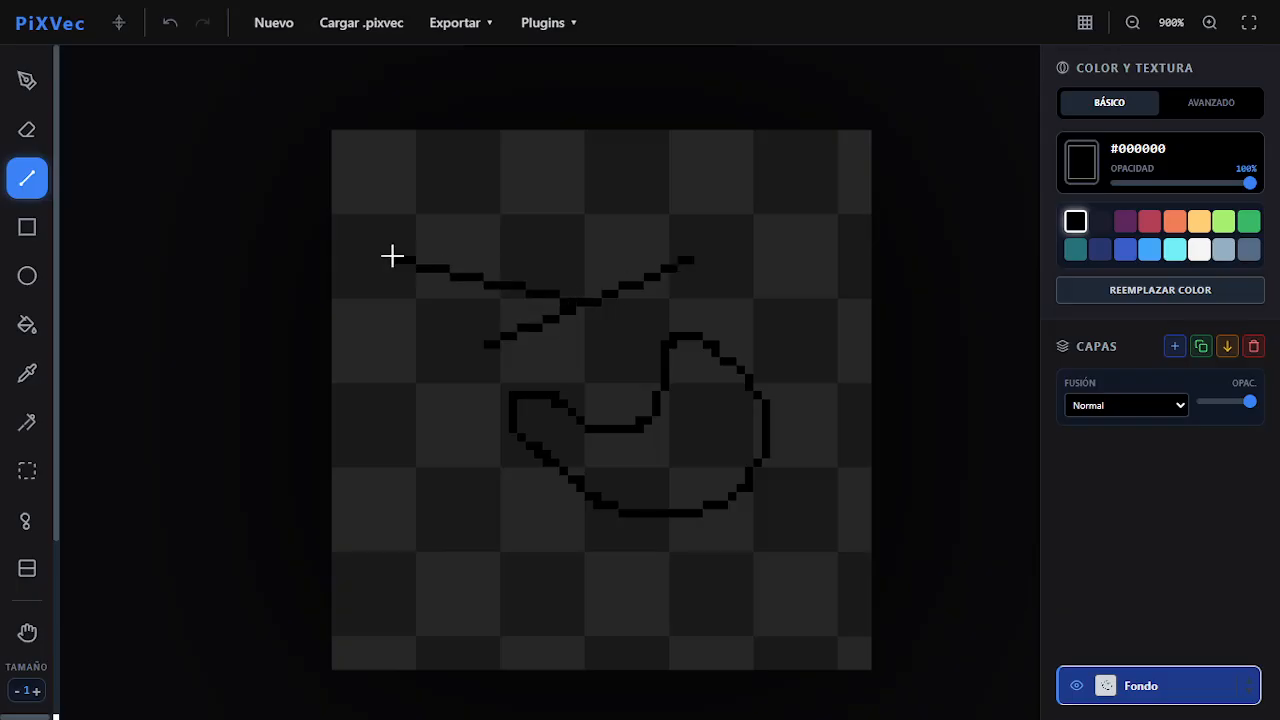
{"action": "left_click_drag", "start_coordinate": [572, 303], "coordinate": [546, 182]}
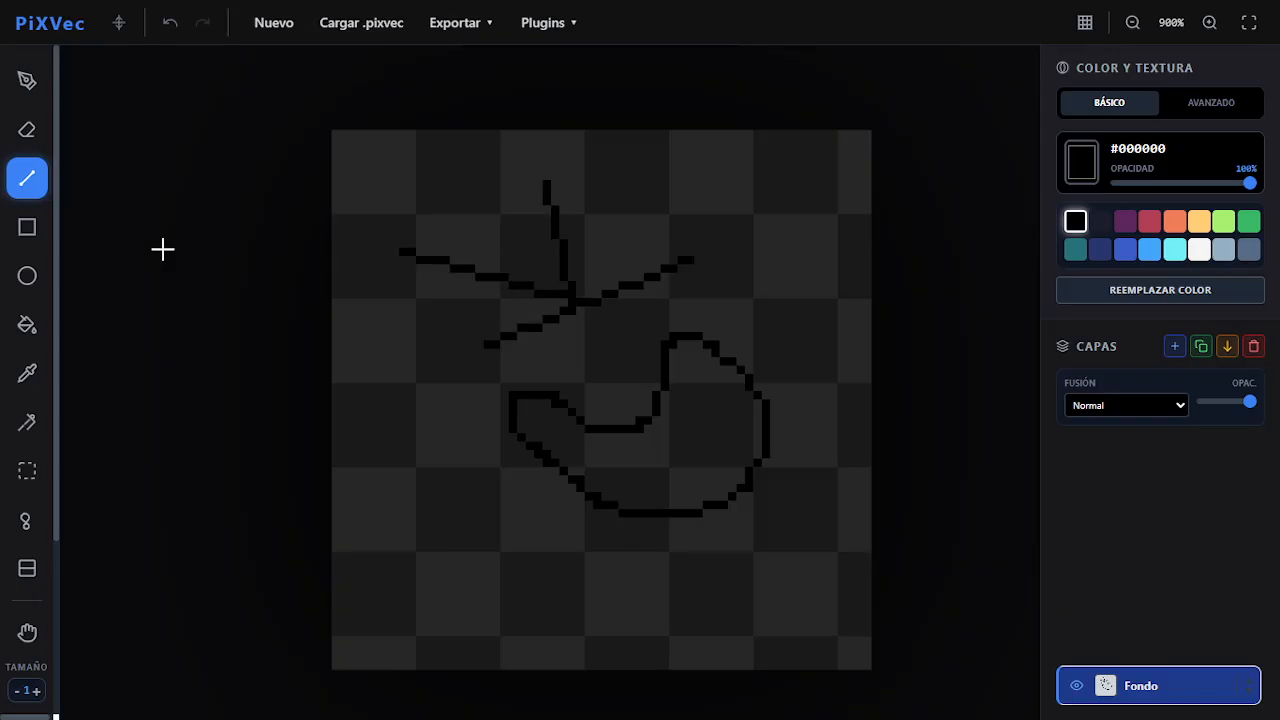
Draw a black rectangle outline over the left ends of the lines and a circle outline overlapping the bean shape.
{"action": "left_click", "coordinate": [27, 227]}
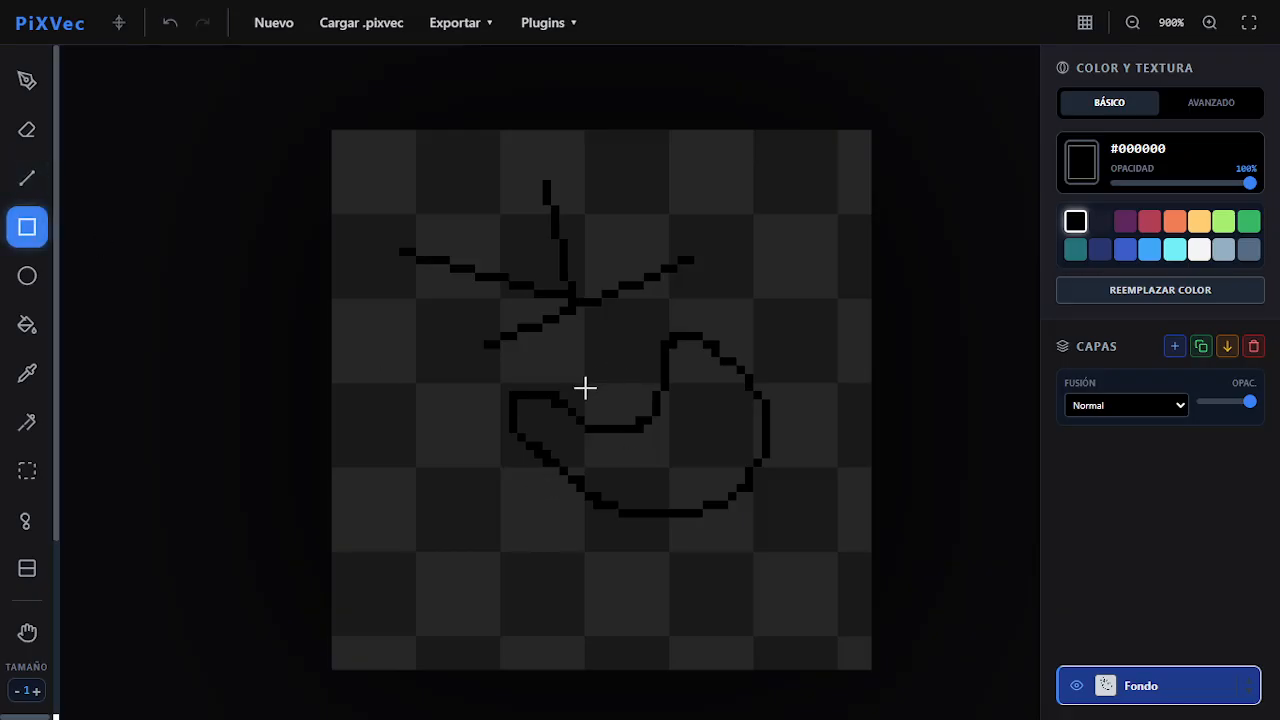
{"action": "left_click_drag", "start_coordinate": [582, 383], "coordinate": [666, 463]}
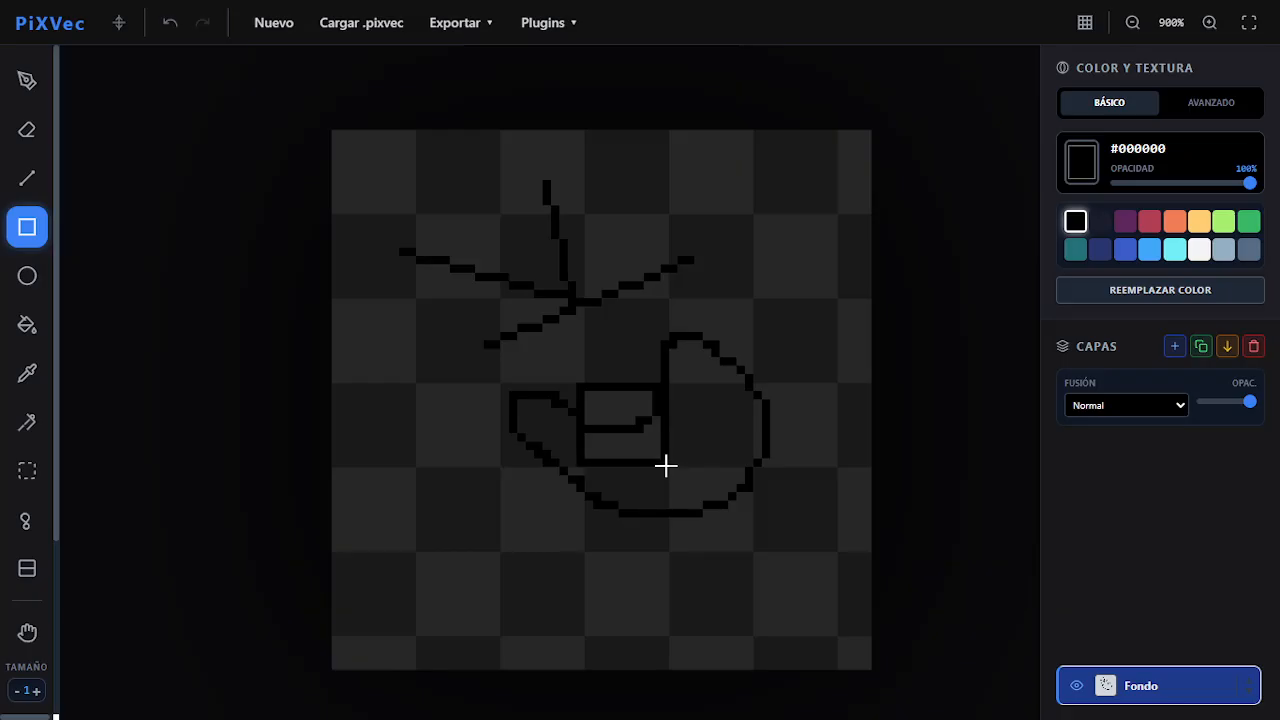
{"action": "left_click_drag", "start_coordinate": [728, 548], "coordinate": [364, 228]}
{"action": "left_click", "coordinate": [28, 282]}
{"action": "mouse_move", "coordinate": [620, 408]}
{"action": "left_mouse_down"}
{"action": "mouse_move", "coordinate": [657, 440]}
{"action": "mouse_move", "coordinate": [691, 506]}
{"action": "mouse_move", "coordinate": [660, 482]}
{"action": "mouse_move", "coordinate": [618, 405]}
{"action": "mouse_move", "coordinate": [671, 454]}
{"action": "mouse_move", "coordinate": [629, 420]}
{"action": "mouse_move", "coordinate": [760, 597]}
{"action": "mouse_move", "coordinate": [663, 494]}
{"action": "mouse_move", "coordinate": [715, 538]}
{"action": "left_mouse_up"}
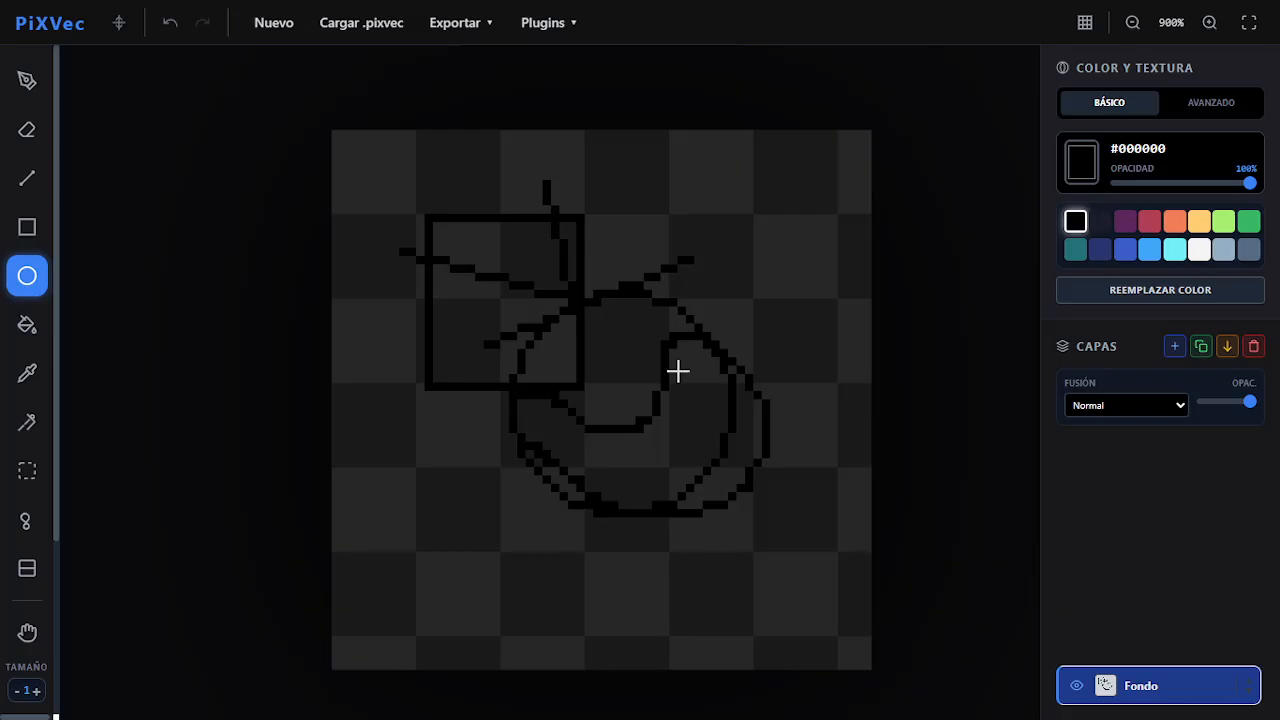
Fill the large areas inside the rectangle with orange #EF7D57.
{"action": "left_click", "coordinate": [28, 337]}
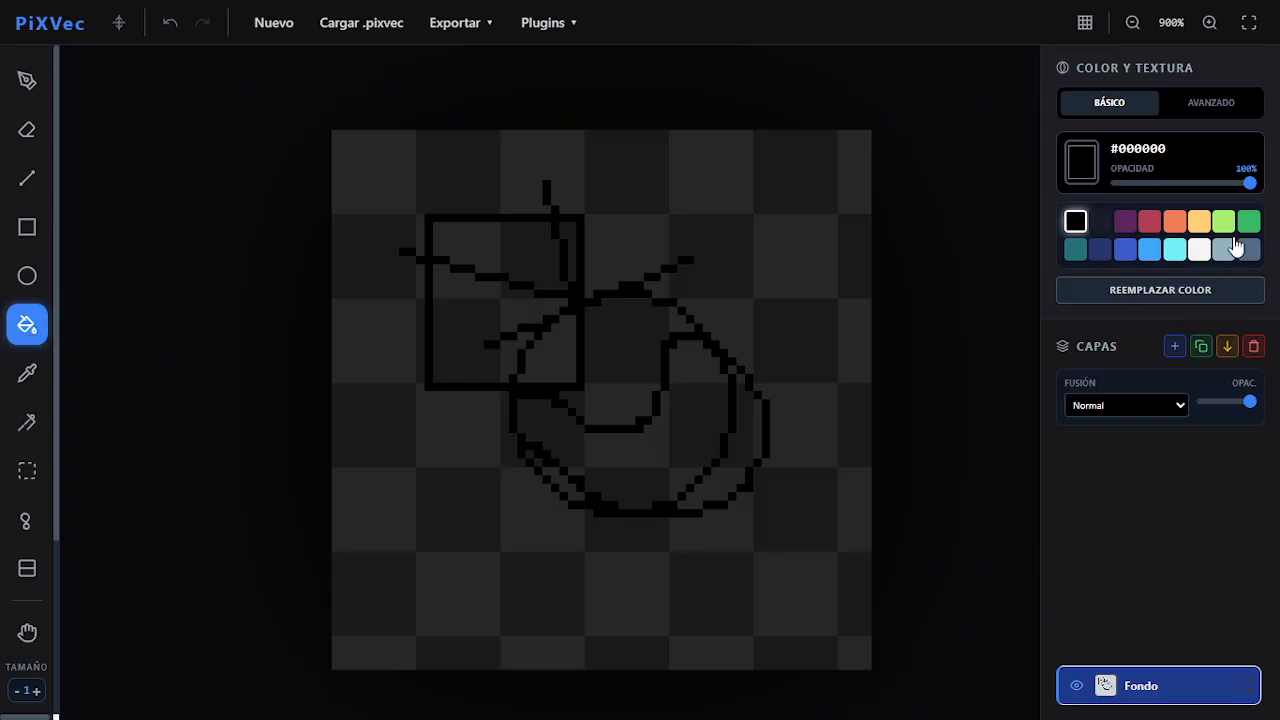
{"action": "left_click", "coordinate": [1174, 221]}
{"action": "left_click", "coordinate": [480, 336]}
{"action": "left_click", "coordinate": [510, 266]}
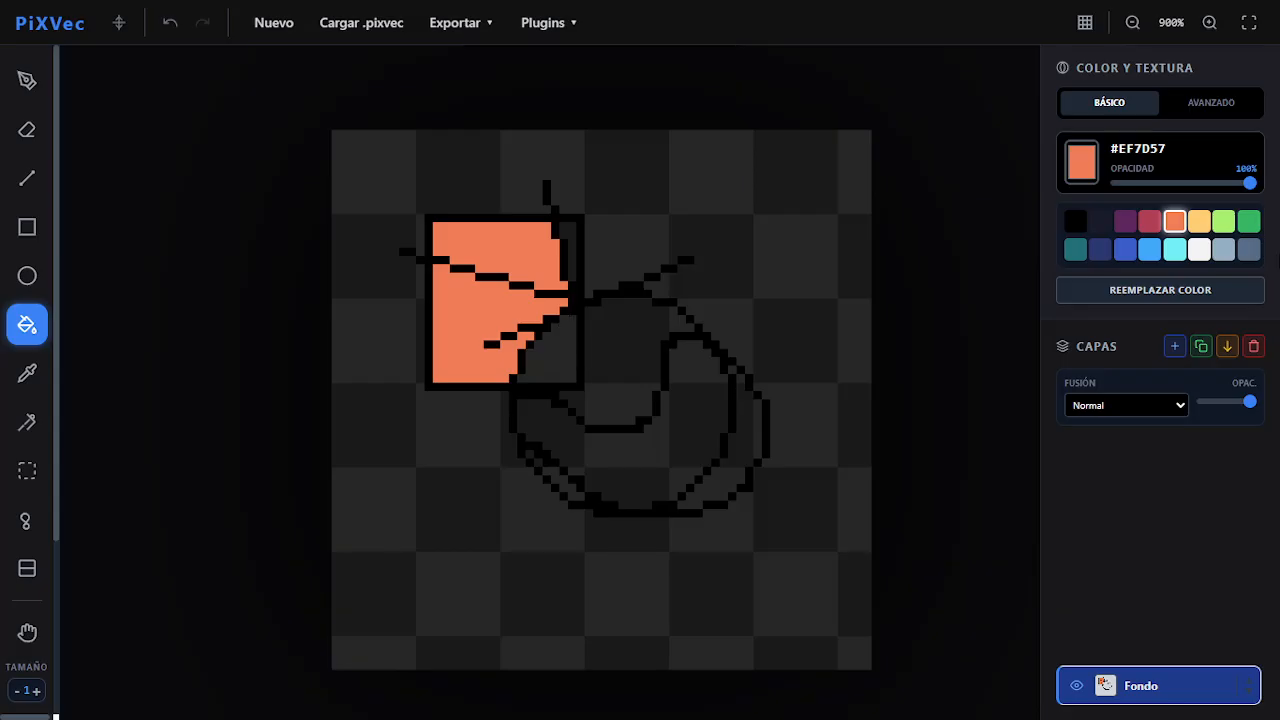
Fill the areas inside the circle with red #B13E53.
{"action": "left_click", "coordinate": [1149, 221]}
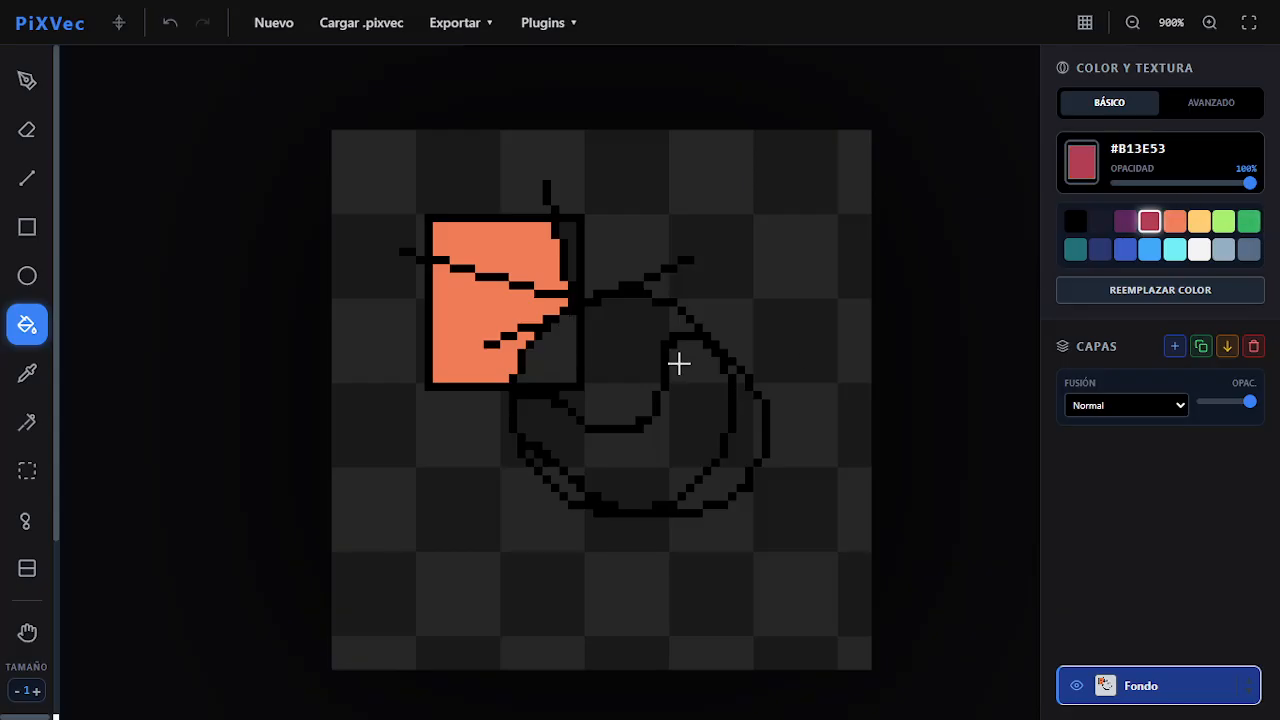
{"action": "left_click", "coordinate": [542, 369]}
{"action": "left_click", "coordinate": [646, 349]}
{"action": "left_click", "coordinate": [586, 451]}
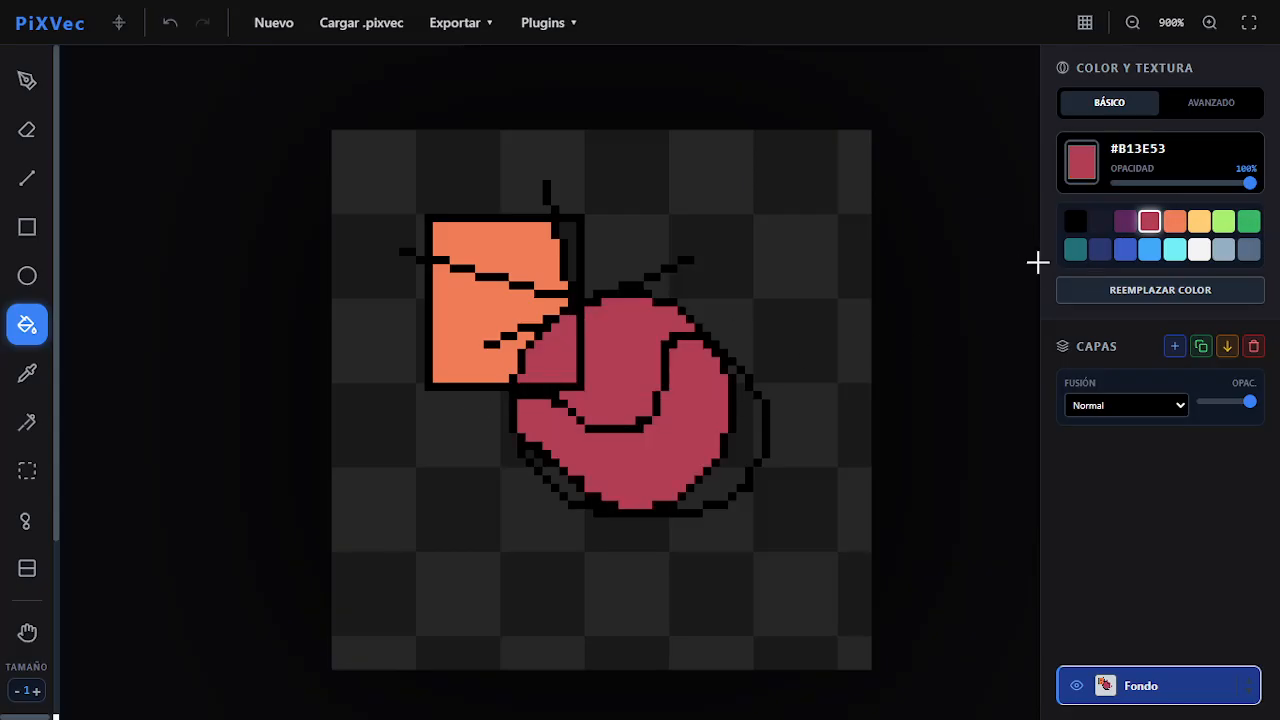
Fill the slivers outside the circle and the narrow strip in the rectangle's upper right corner with purple #5D275D.
{"action": "left_click", "coordinate": [1125, 222]}
{"action": "left_click", "coordinate": [752, 456]}
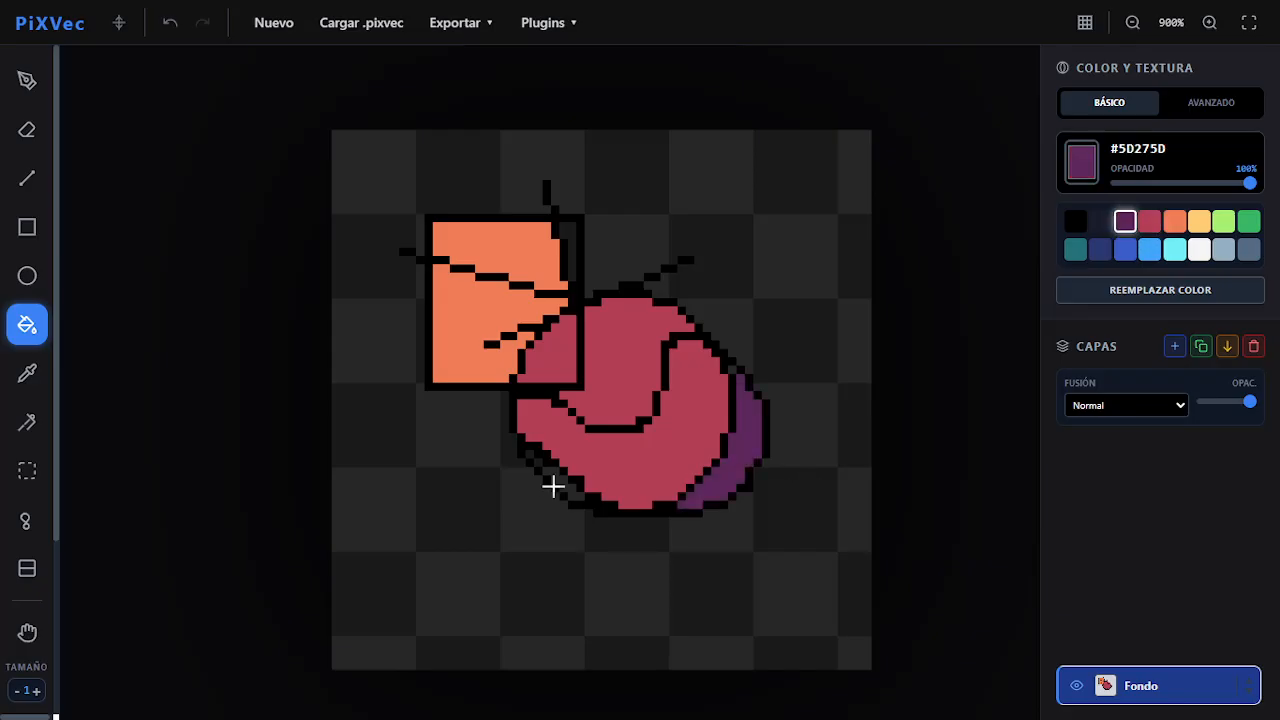
{"action": "left_click", "coordinate": [562, 481]}
{"action": "left_click", "coordinate": [571, 243]}
Sample the orange, red and purple fills from the drawing one after another with the Eyedropper.
{"action": "left_click", "coordinate": [28, 377]}
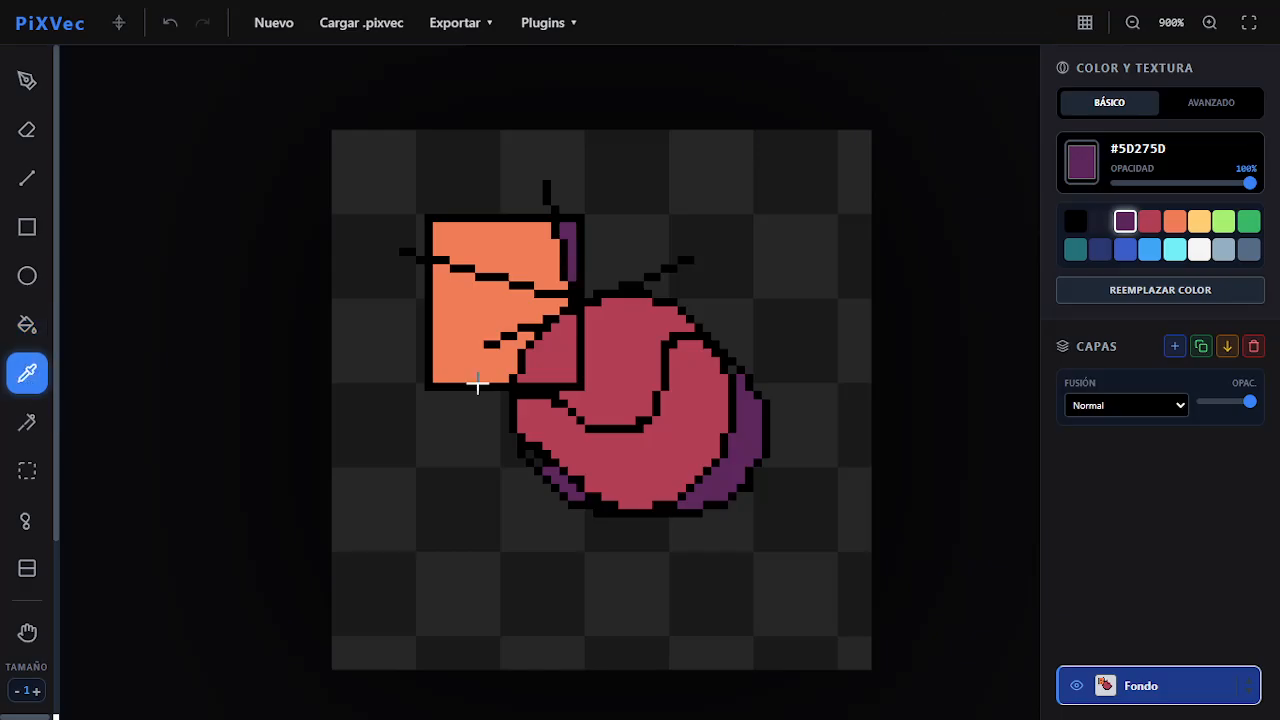
{"action": "left_click", "coordinate": [497, 323]}
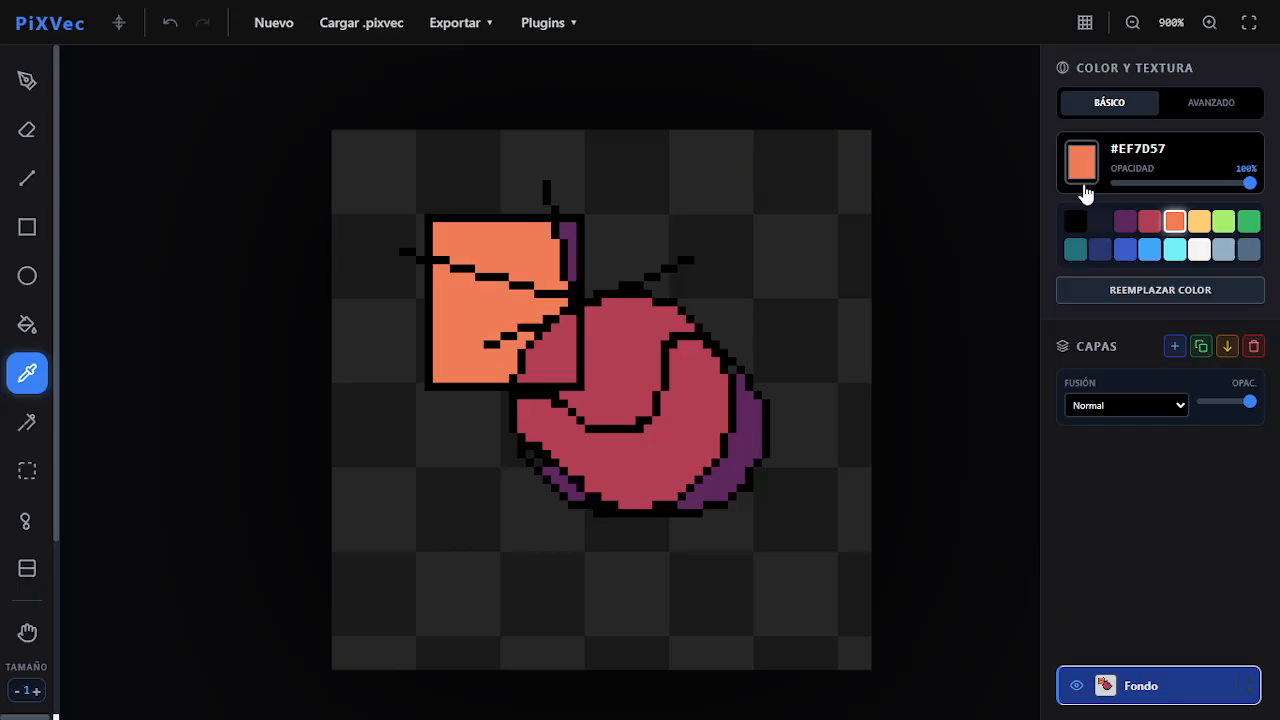
{"action": "left_click", "coordinate": [613, 388]}
{"action": "left_click", "coordinate": [721, 470]}
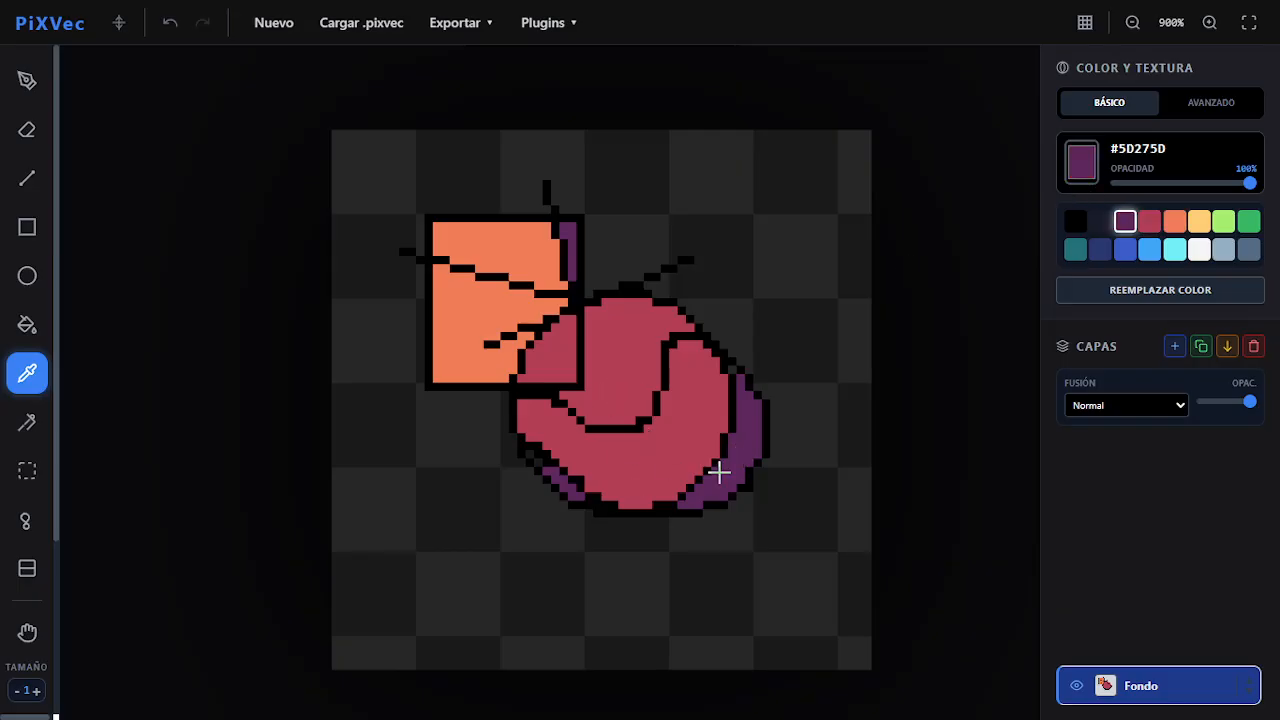
Select the orange, red and purple regions one at a time with the Magic Wand, ending on the purple crescent beside the circle.
{"action": "left_click", "coordinate": [29, 424]}
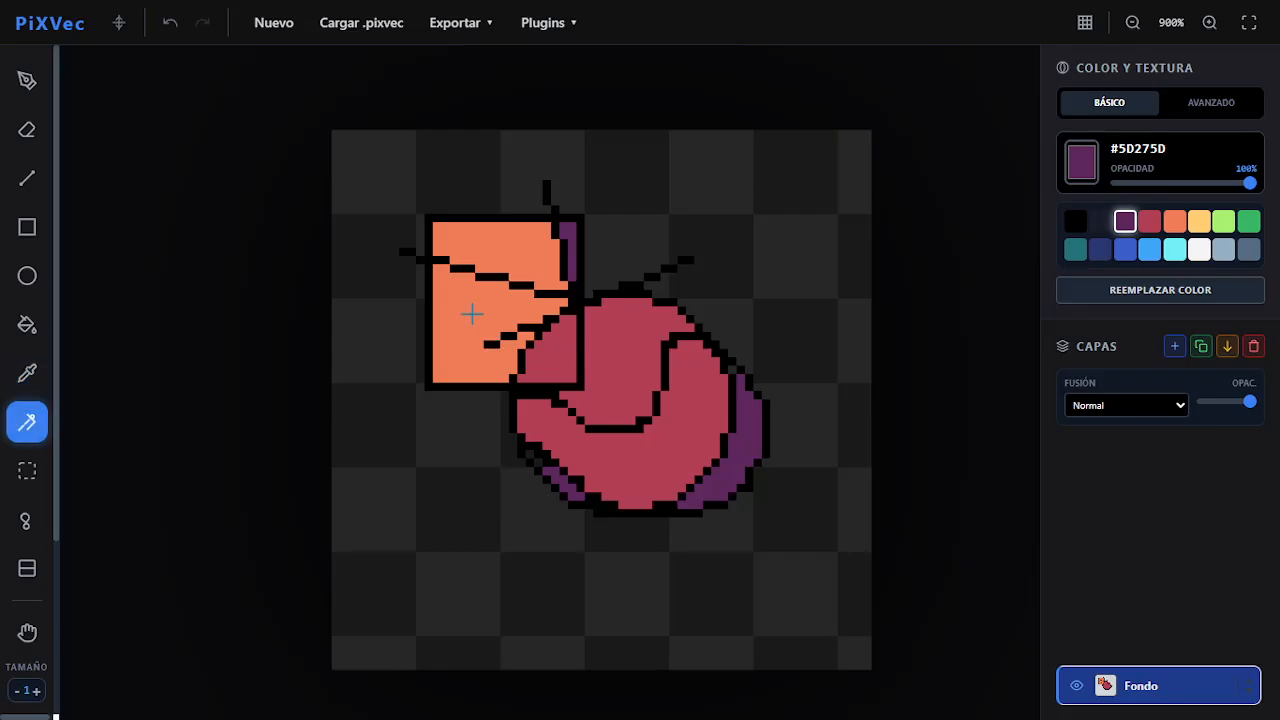
{"action": "left_click", "coordinate": [471, 363]}
{"action": "left_click", "coordinate": [620, 357]}
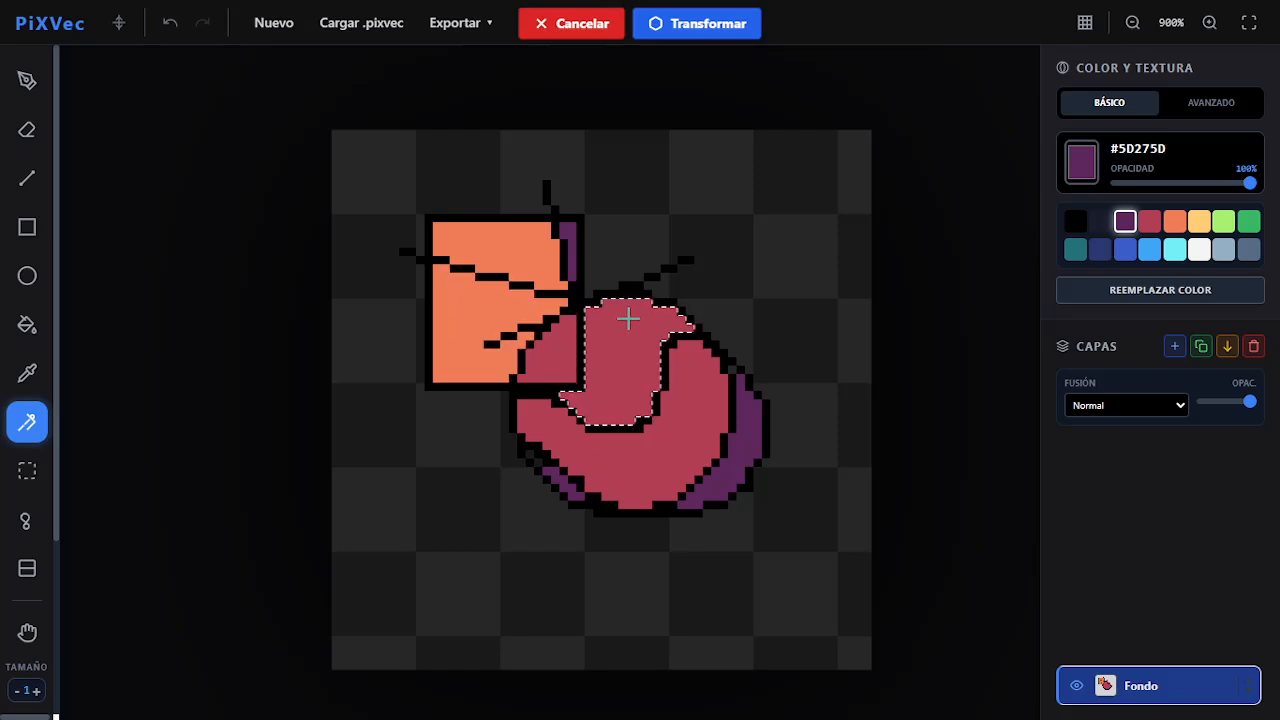
{"action": "left_click", "coordinate": [654, 449]}
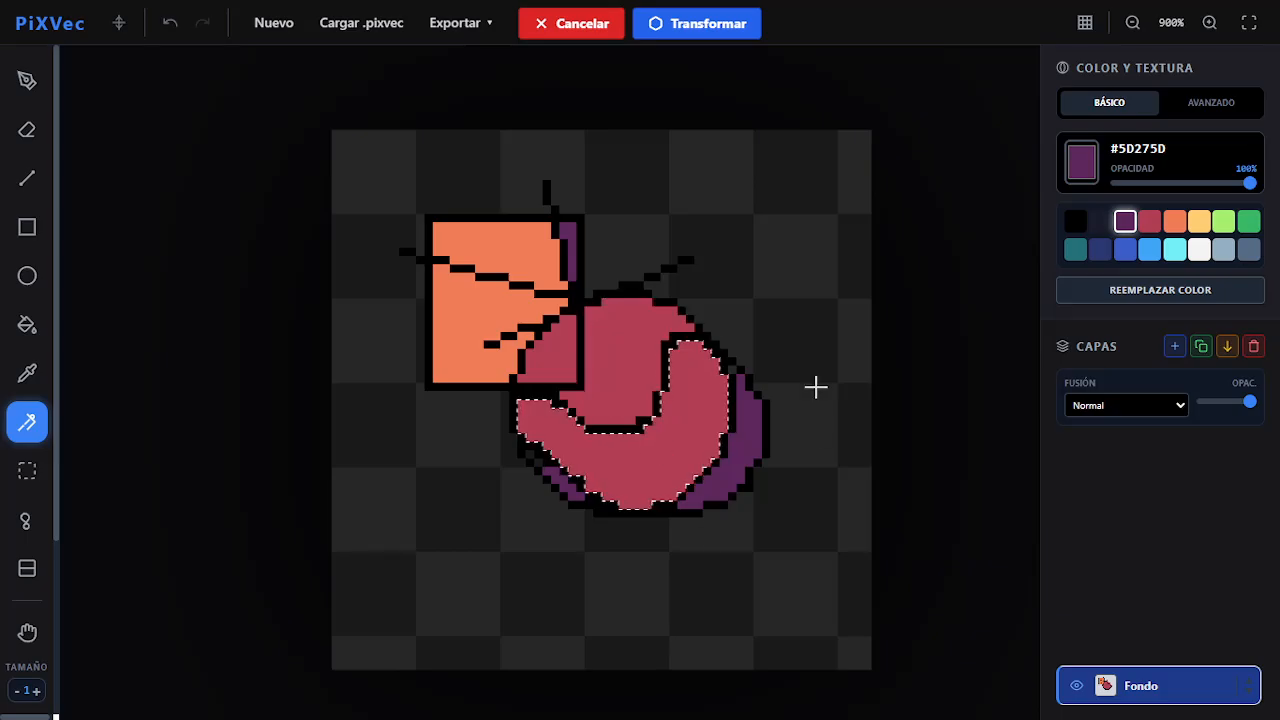
{"action": "left_click", "coordinate": [737, 437]}
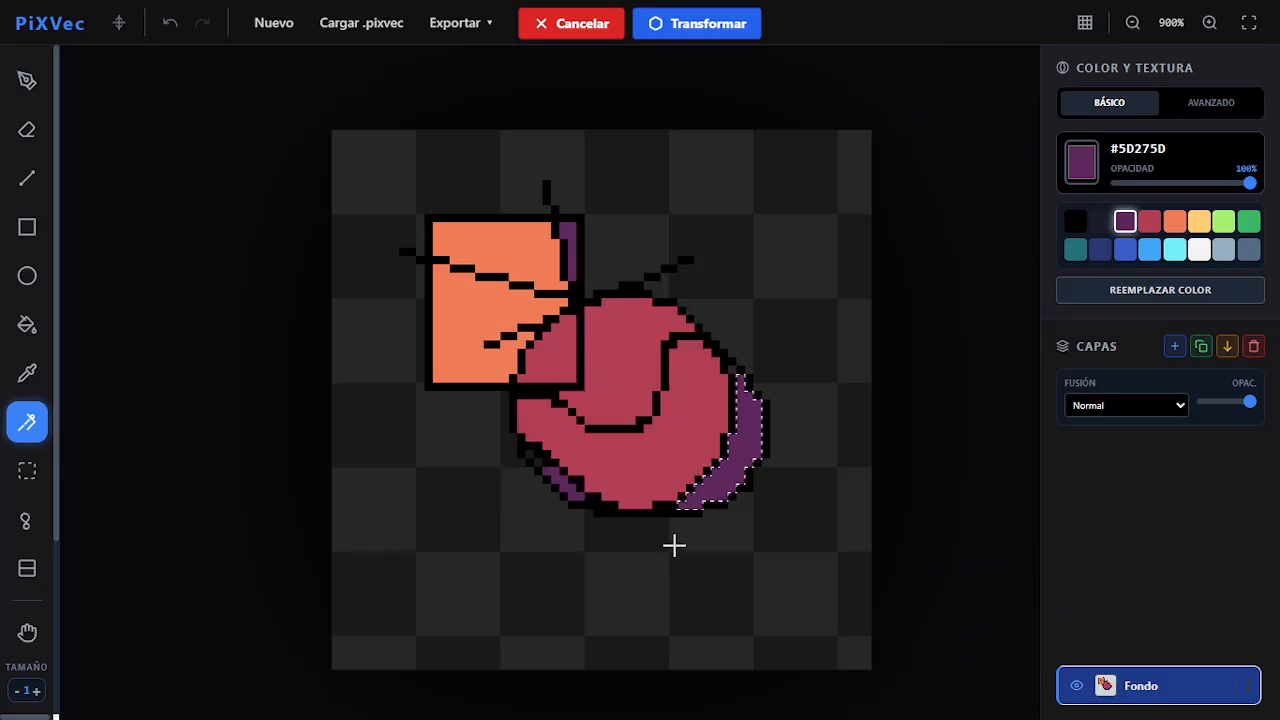
Transform the selected purple crescent by rotating it slightly counterclockwise, and apply the change.
{"action": "left_click", "coordinate": [703, 30]}
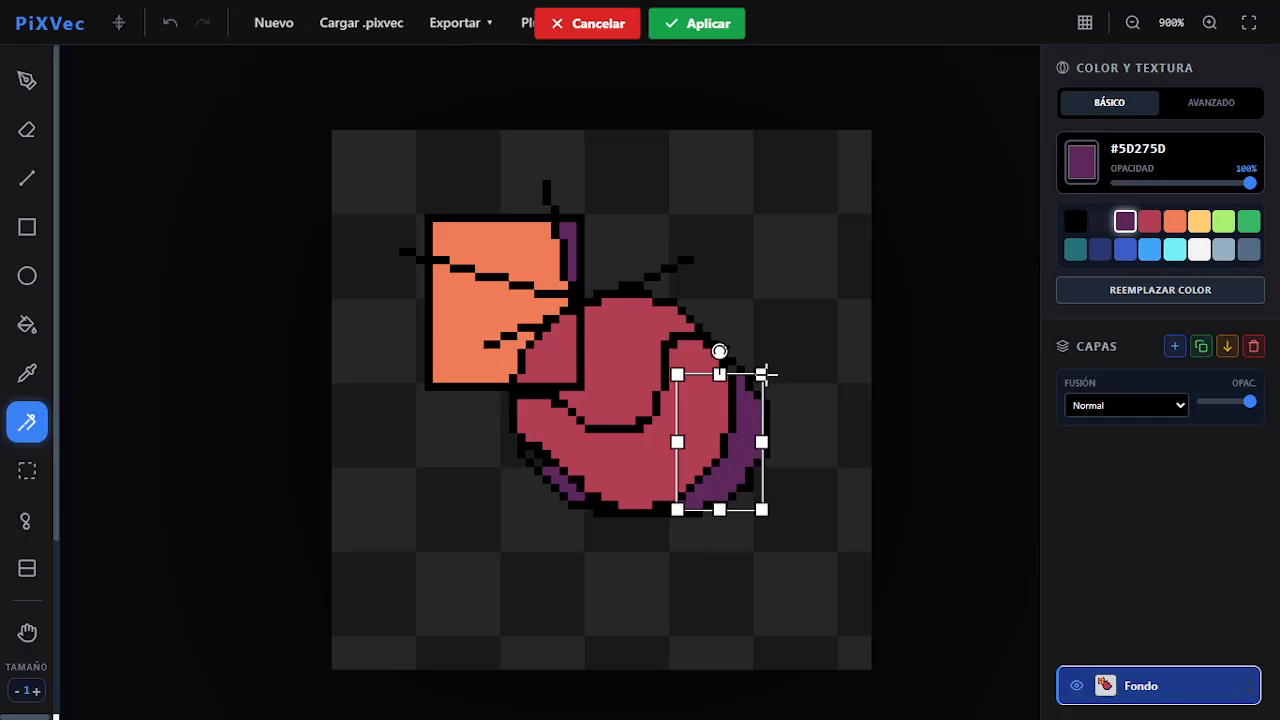
{"action": "left_click_drag", "start_coordinate": [764, 374], "coordinate": [716, 328]}
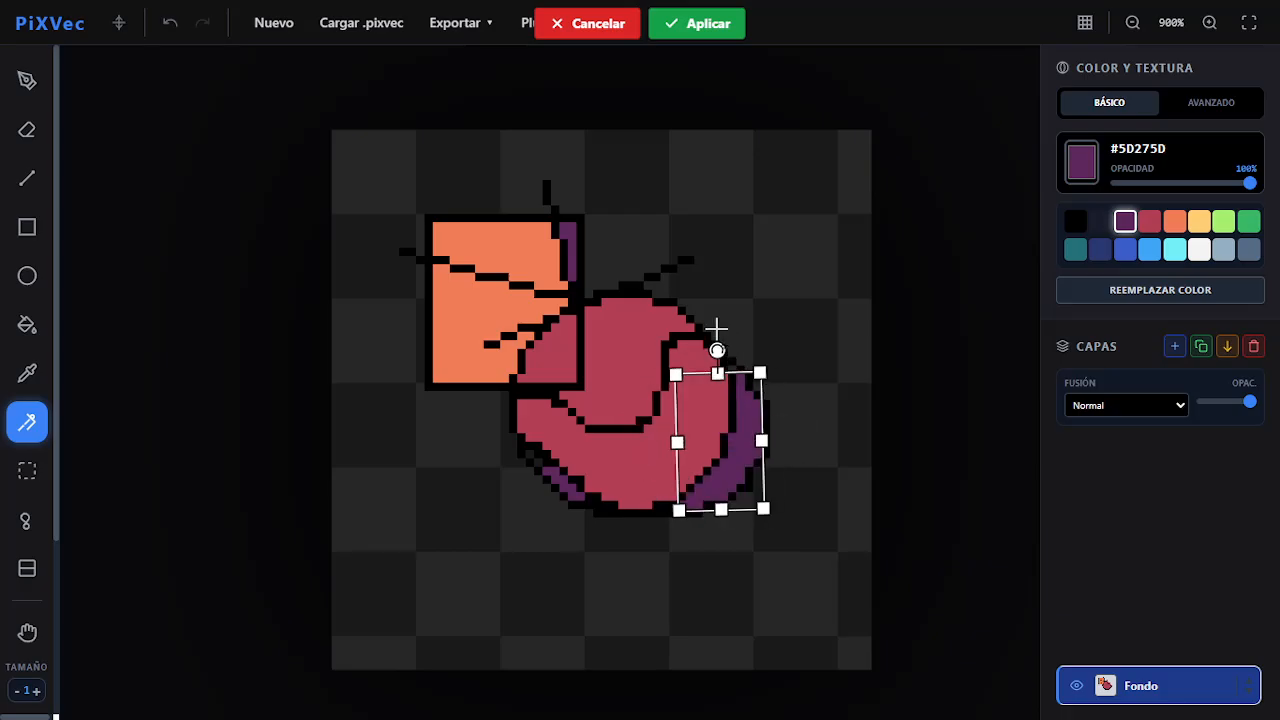
{"action": "left_click", "coordinate": [708, 32]}
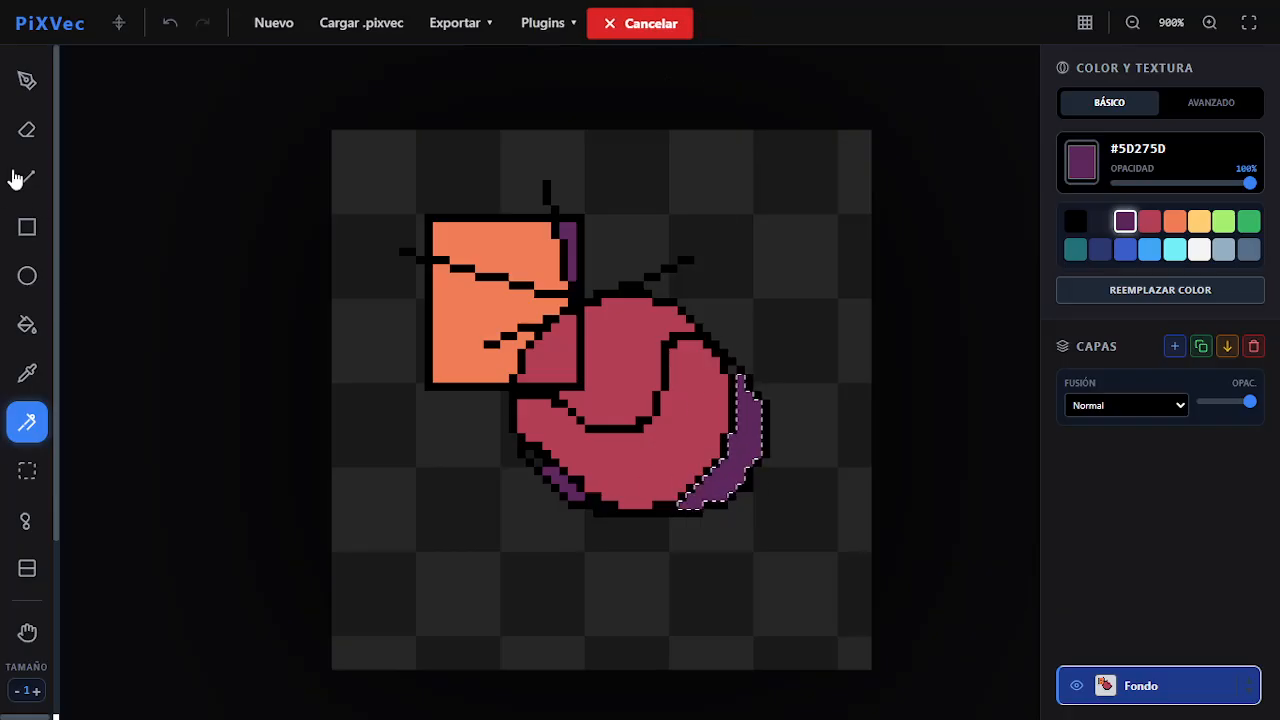
Paint over the selected purple crescent with red #B13E53 using the Pen tool.
{"action": "left_click", "coordinate": [36, 86]}
{"action": "left_click", "coordinate": [1149, 221]}
{"action": "mouse_move", "coordinate": [760, 448]}
{"action": "left_mouse_down"}
{"action": "mouse_move", "coordinate": [754, 457]}
{"action": "mouse_move", "coordinate": [713, 386]}
{"action": "left_mouse_up"}
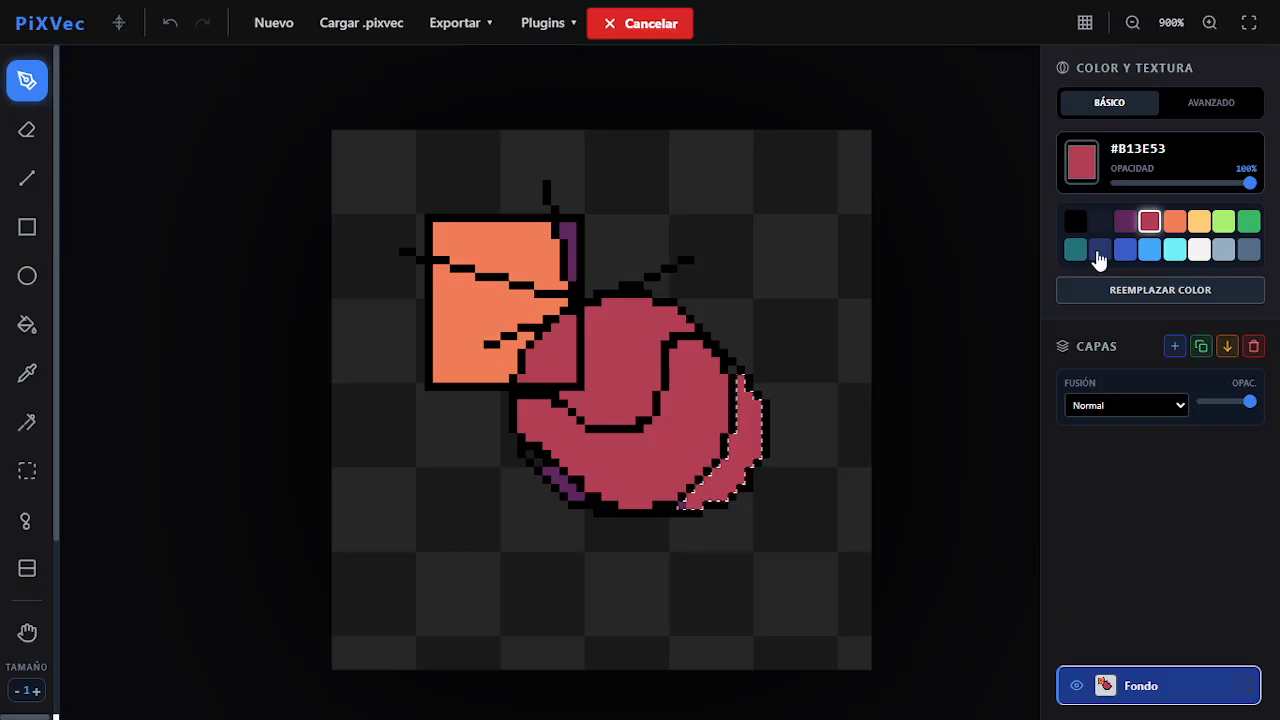
Set the drawing colour to yellow #FFCD75 and clear the crescent selection.
{"action": "left_click", "coordinate": [1199, 221]}
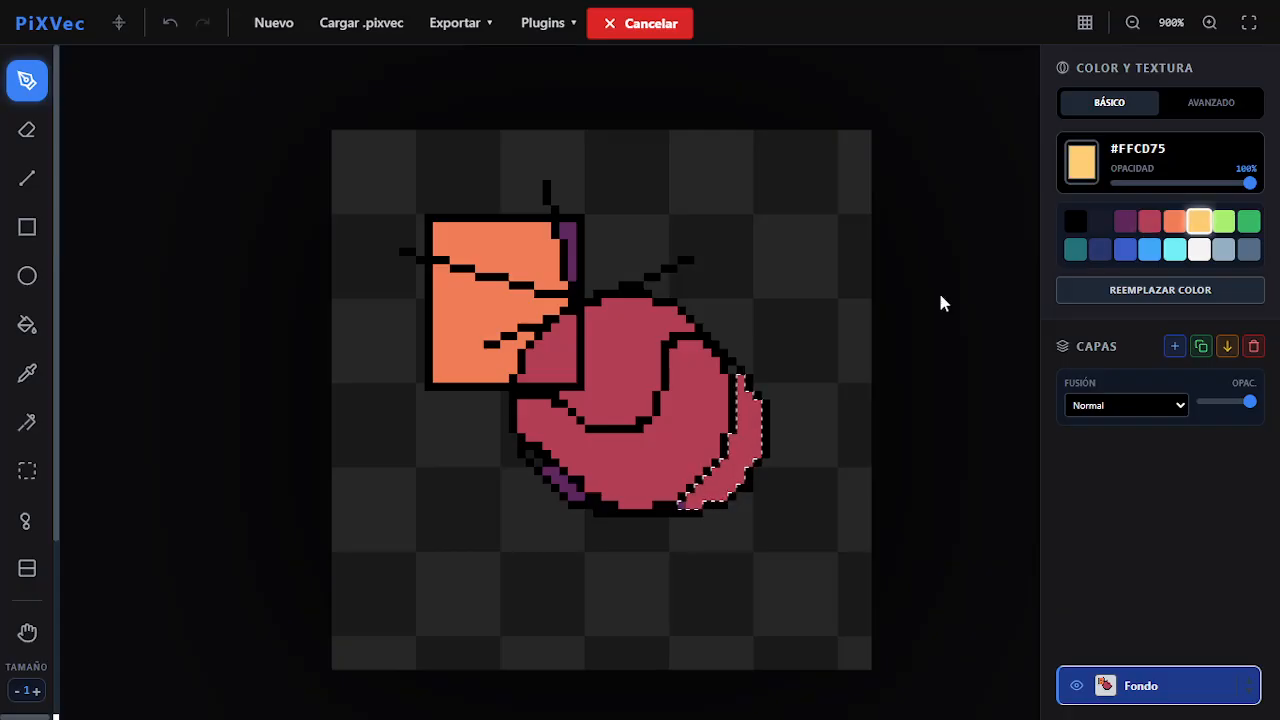
{"action": "left_click", "coordinate": [656, 40]}
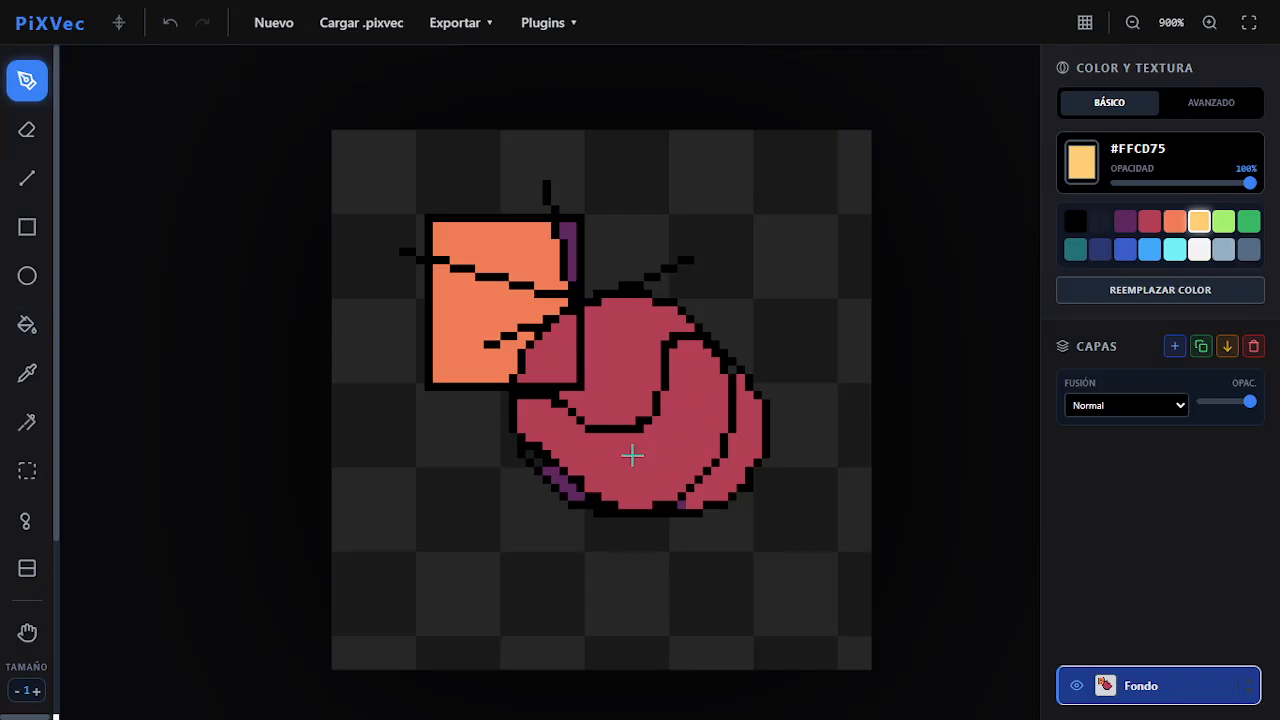
Select the large red crescent with the Magic Wand, paint part of its left half blue #41A6F6, and clear the selection.
{"action": "left_click", "coordinate": [26, 428]}
{"action": "left_click", "coordinate": [682, 458]}
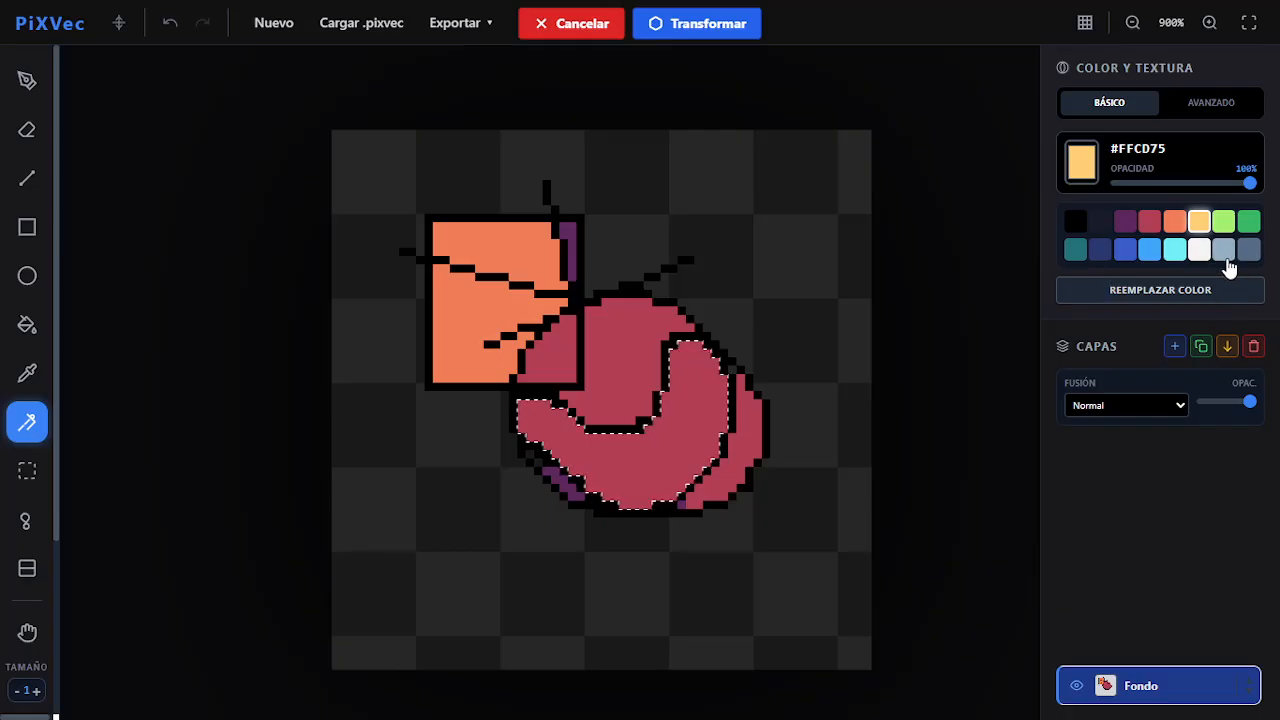
{"action": "left_click", "coordinate": [1150, 252]}
{"action": "left_click", "coordinate": [27, 80]}
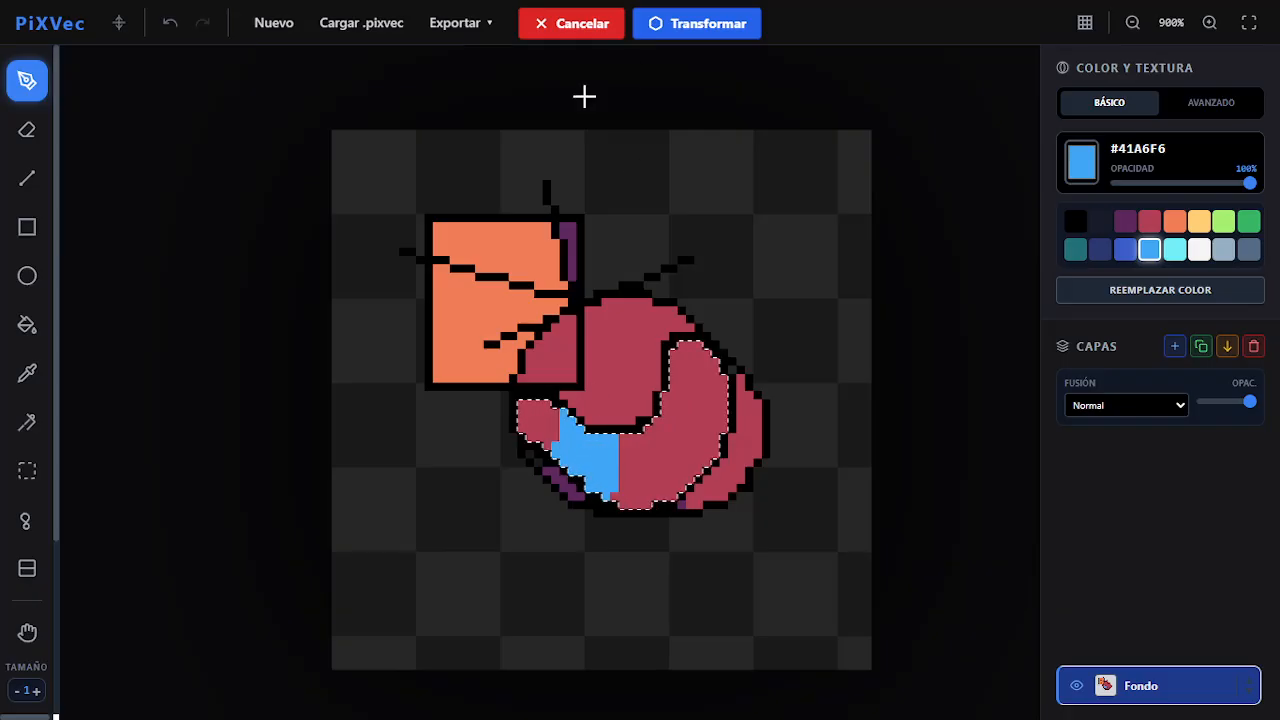
{"action": "left_click", "coordinate": [600, 28]}
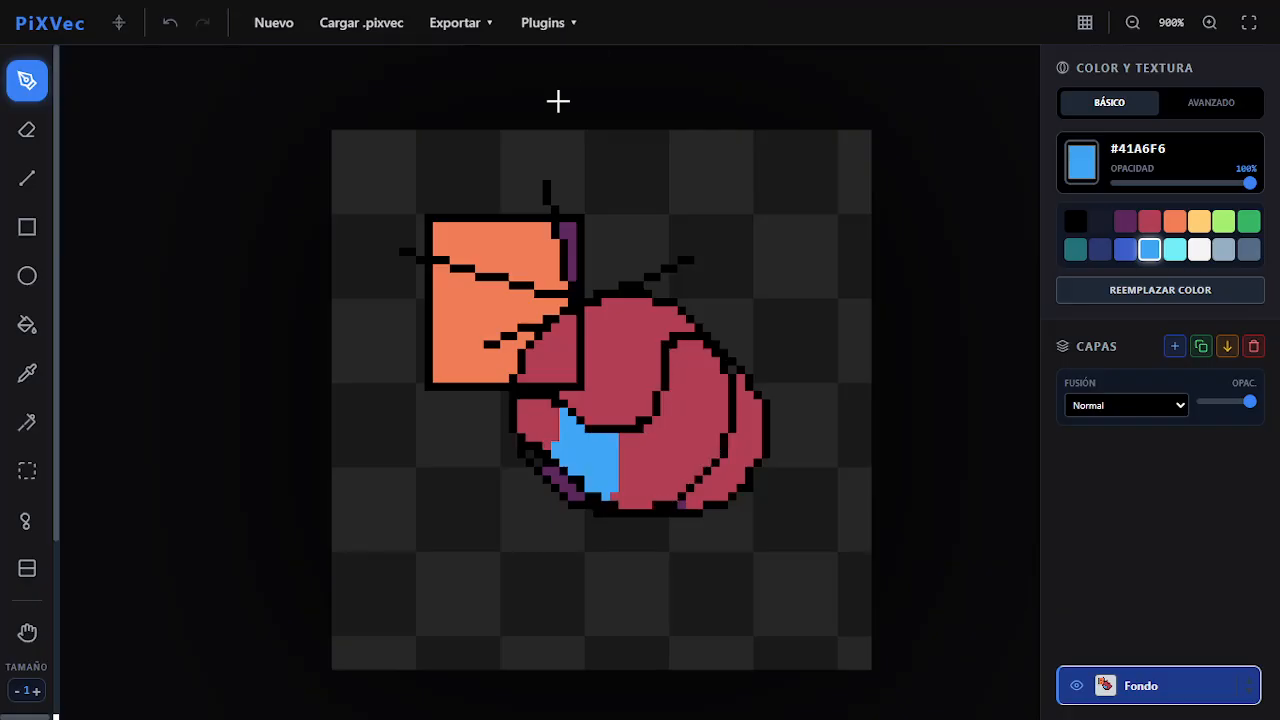
Make a rectangular selection around the drawing and paint purple #5D275D pen strokes inside it, above and beside the circle.
{"action": "left_click", "coordinate": [28, 472]}
{"action": "left_click_drag", "start_coordinate": [419, 210], "coordinate": [794, 552]}
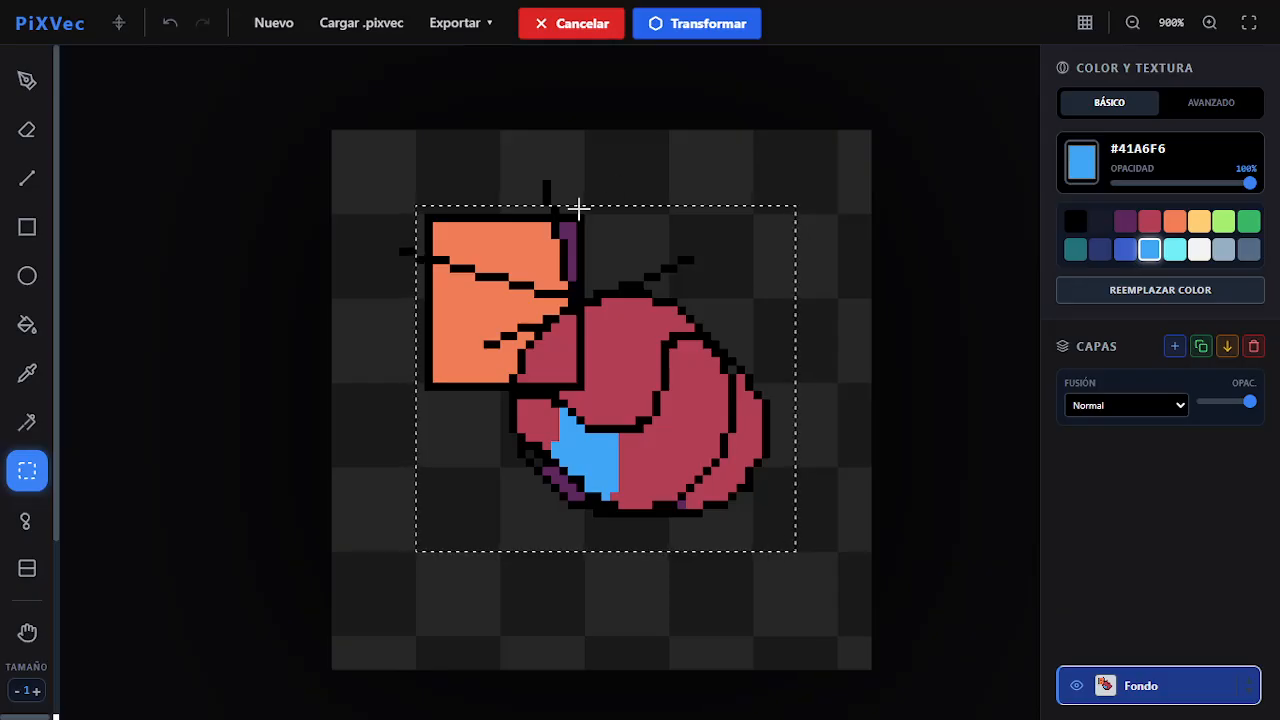
{"action": "left_click", "coordinate": [36, 82]}
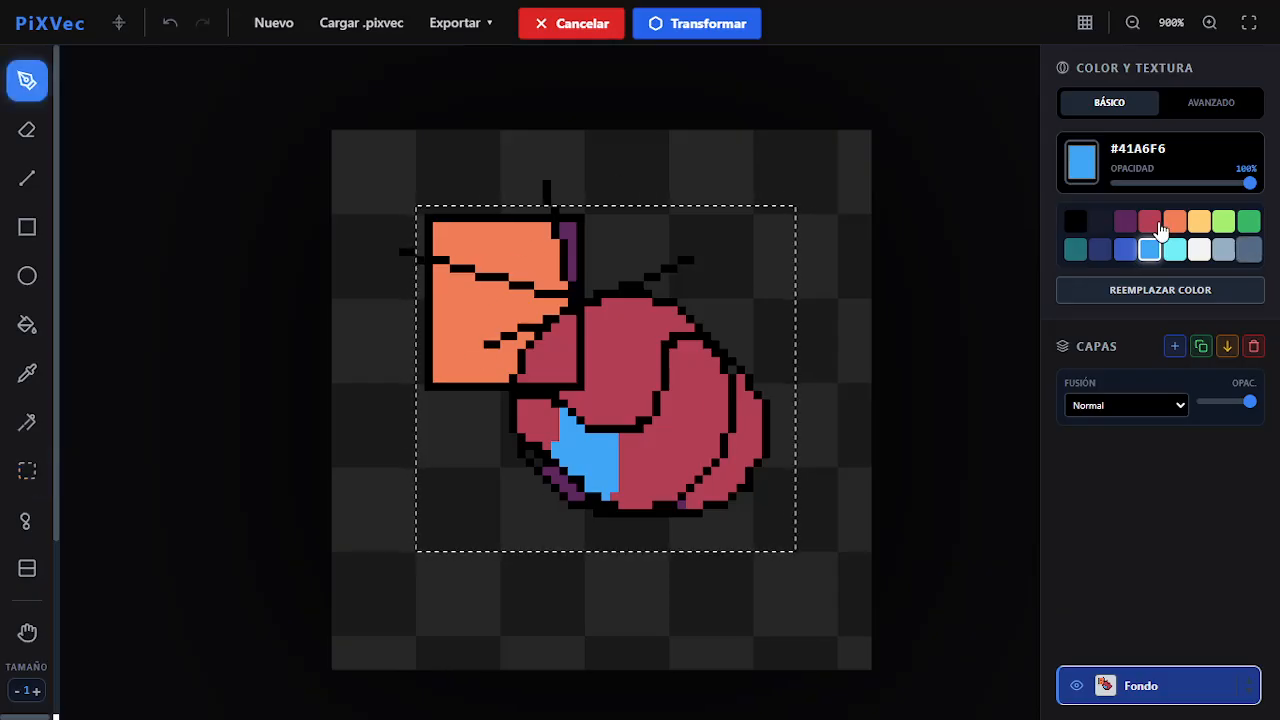
{"action": "left_click", "coordinate": [1125, 221]}
{"action": "left_click_drag", "start_coordinate": [704, 300], "coordinate": [740, 208]}
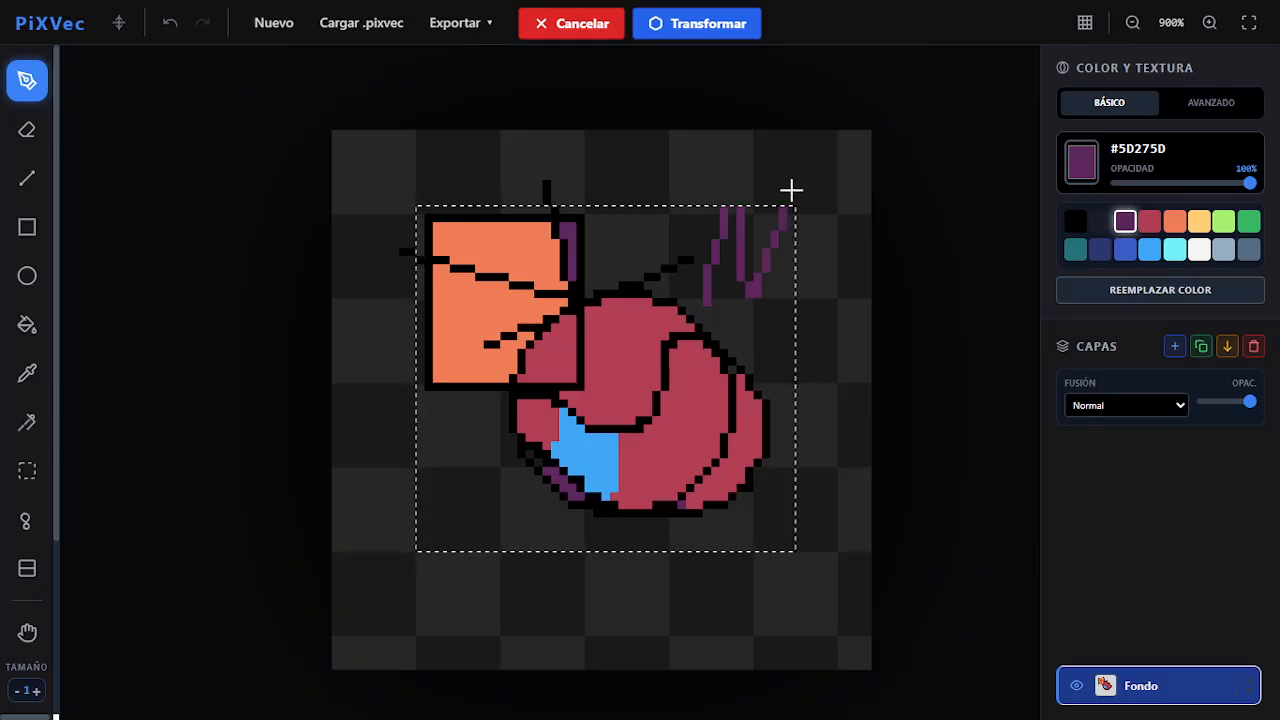
{"action": "left_click_drag", "start_coordinate": [790, 369], "coordinate": [742, 380]}
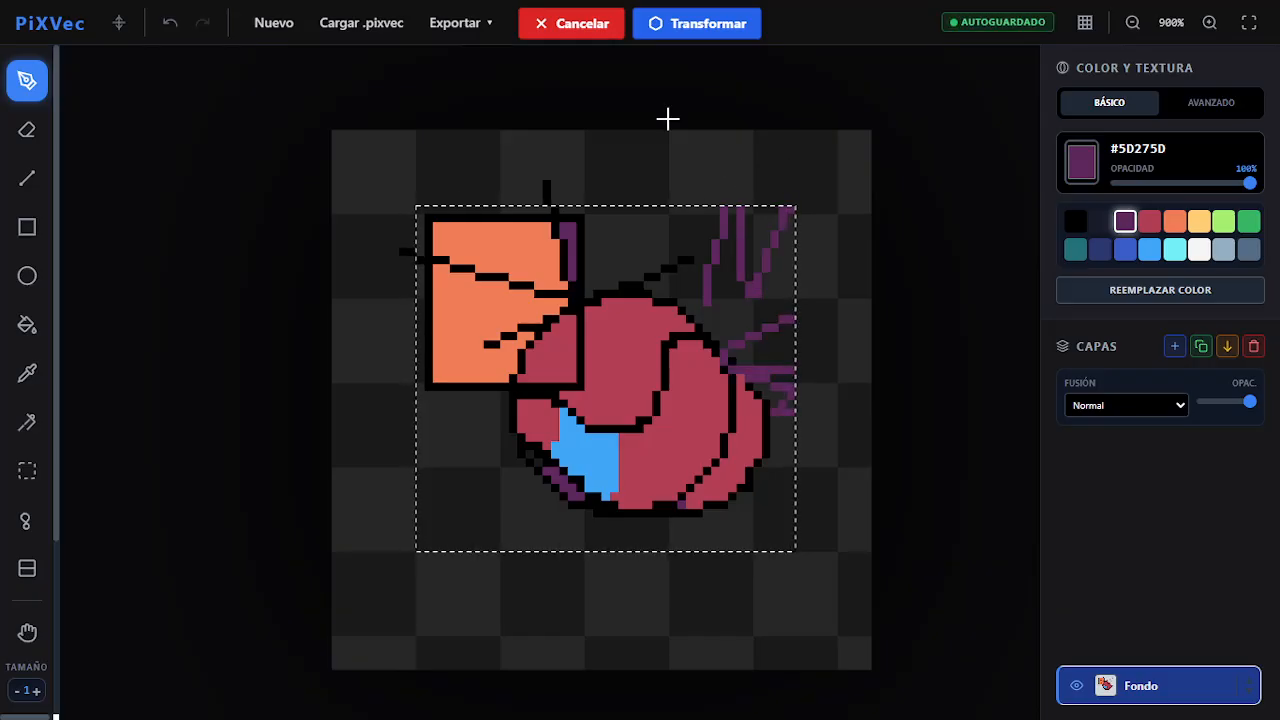
Transform the selected drawing by making it slightly smaller and rotating it slightly clockwise, keep the change, and clear the selection.
{"action": "left_click", "coordinate": [676, 27]}
{"action": "left_click_drag", "start_coordinate": [796, 204], "coordinate": [753, 221]}
{"action": "left_click_drag", "start_coordinate": [584, 197], "coordinate": [588, 225]}
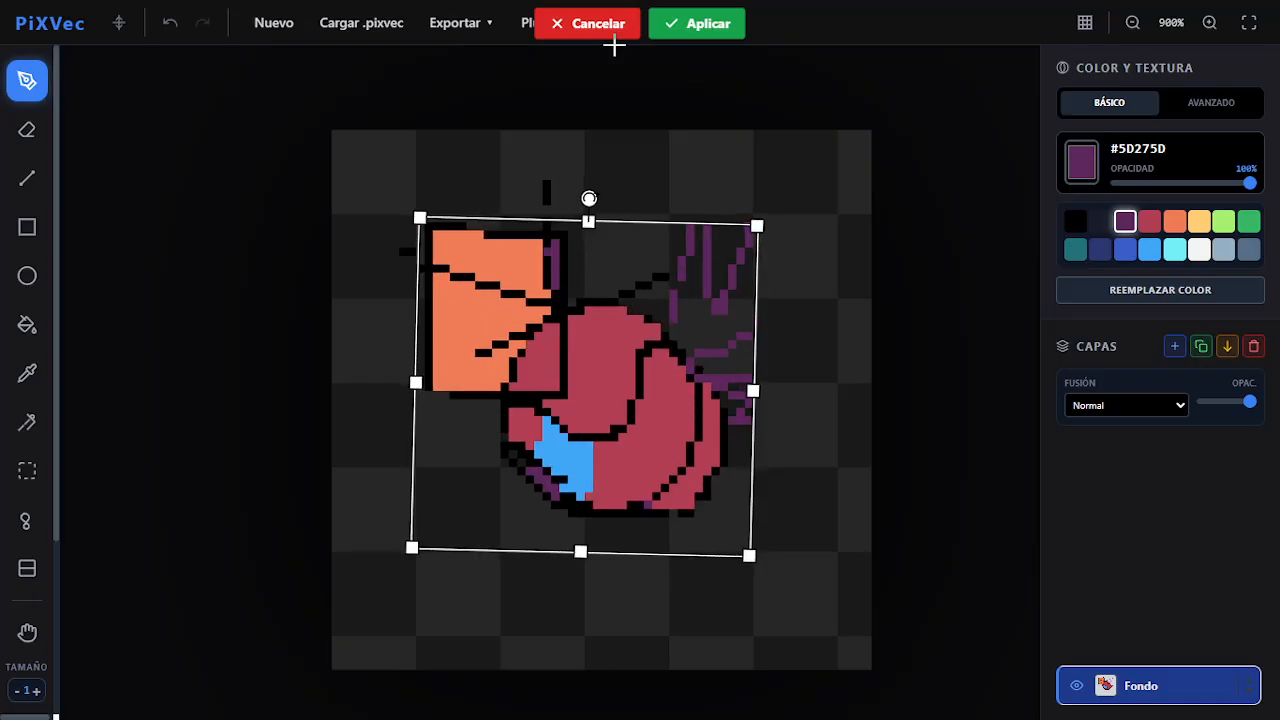
{"action": "left_click", "coordinate": [603, 30]}
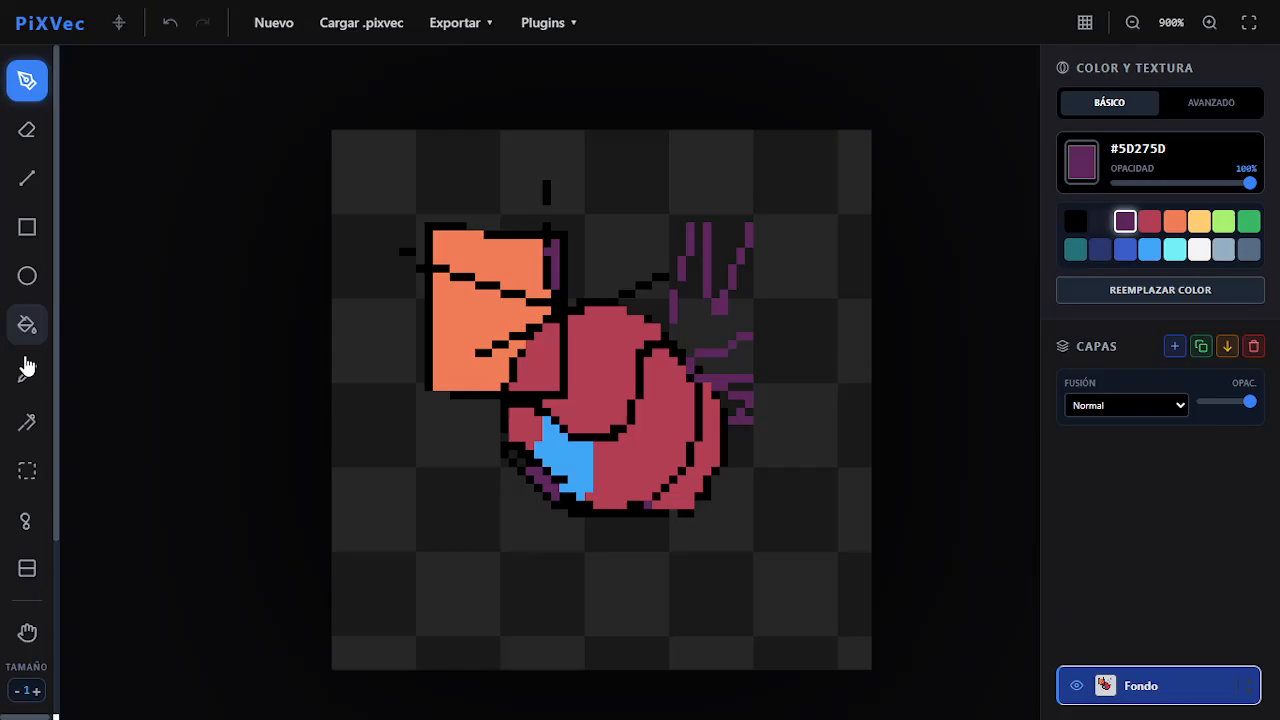
Lasso an area of the circle's upper red region, fill it with orange #EF7D57, and clear the selection.
{"action": "left_click", "coordinate": [27, 521]}
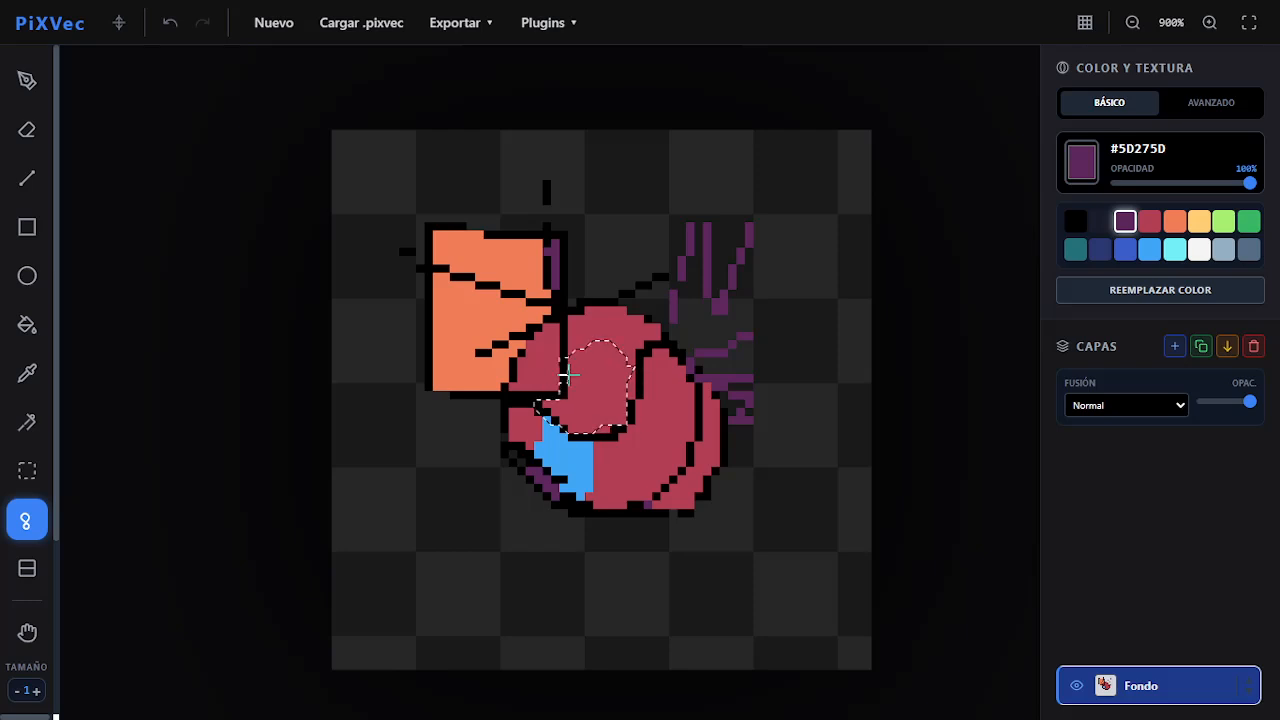
{"action": "left_click_drag", "start_coordinate": [562, 372], "coordinate": [566, 398]}
{"action": "left_click", "coordinate": [27, 324]}
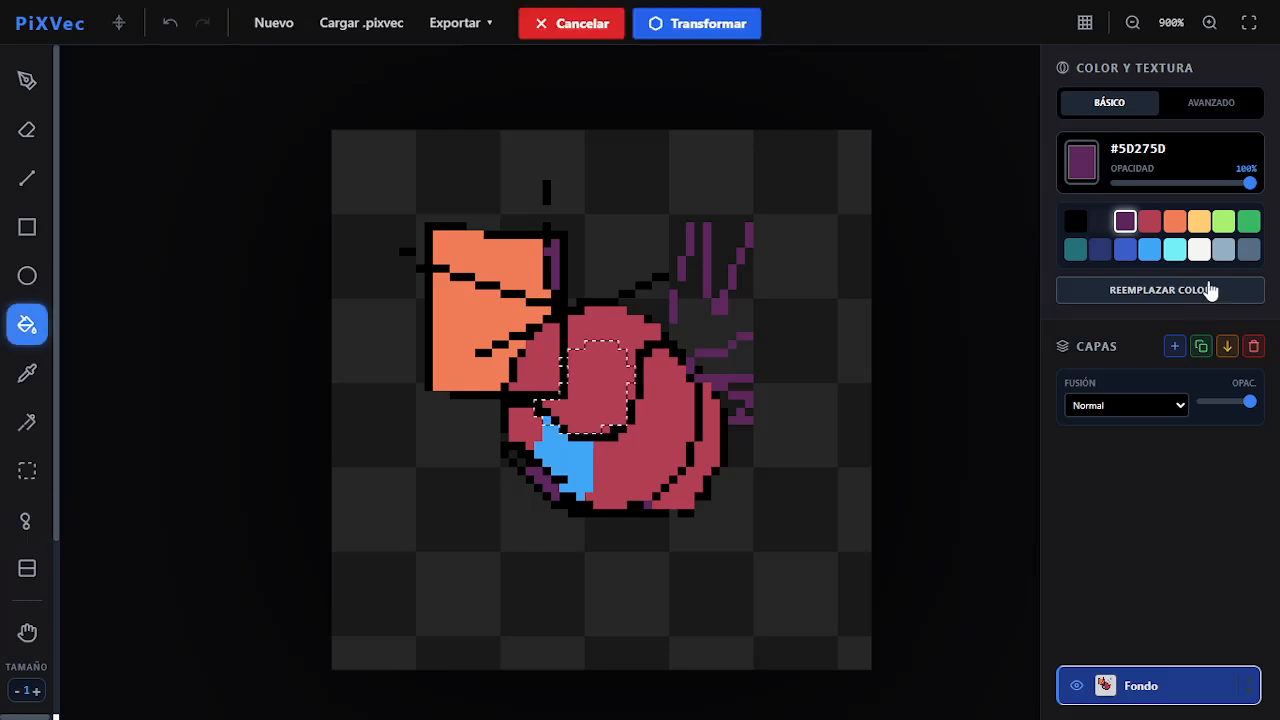
{"action": "left_click", "coordinate": [1174, 221]}
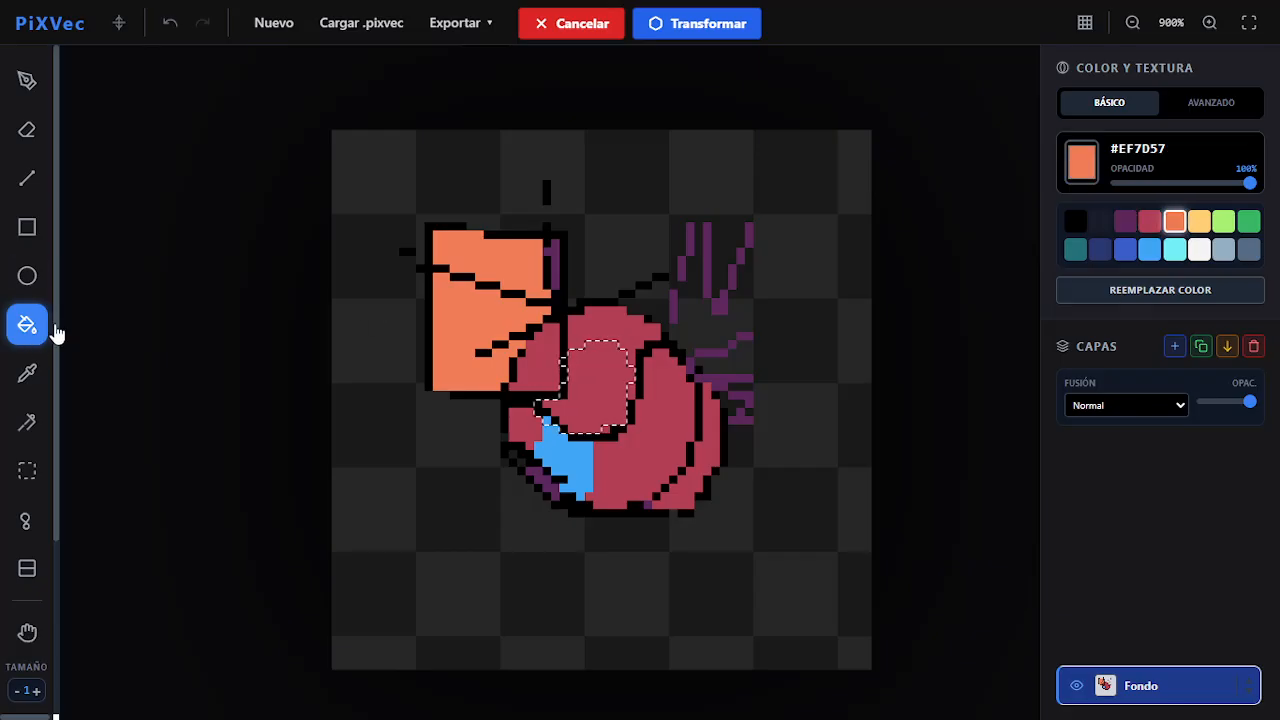
{"action": "left_click", "coordinate": [588, 389]}
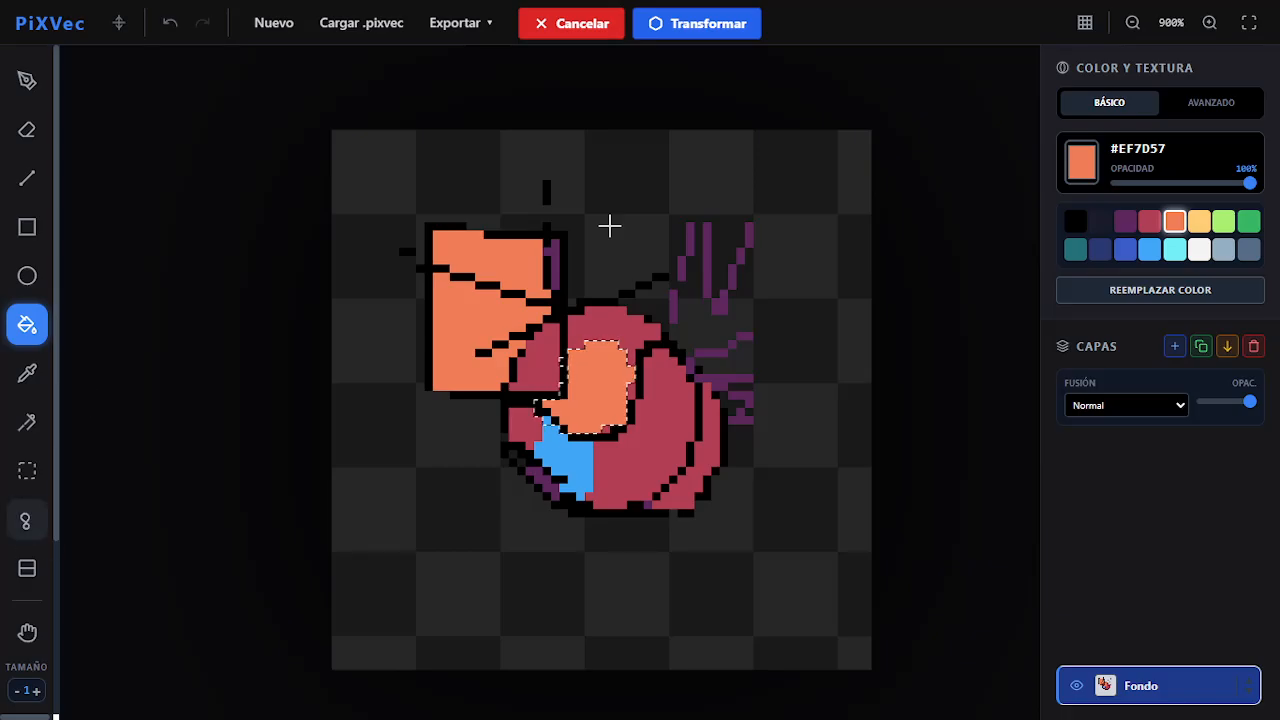
{"action": "left_click", "coordinate": [578, 24]}
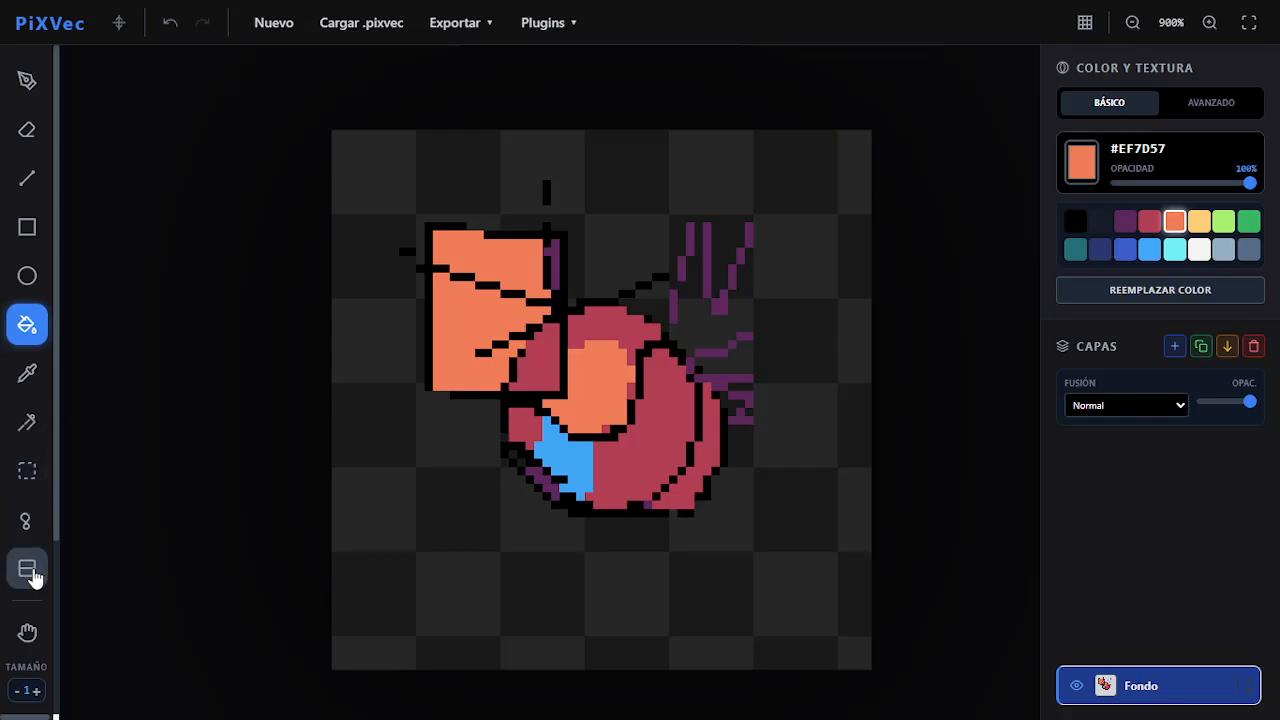
On a new layer, apply a cyan #73EFF7 gradient and a shorter yellow #FFCD75 gradient rising from the canvas's bottom edge.
{"action": "left_click", "coordinate": [1174, 346]}
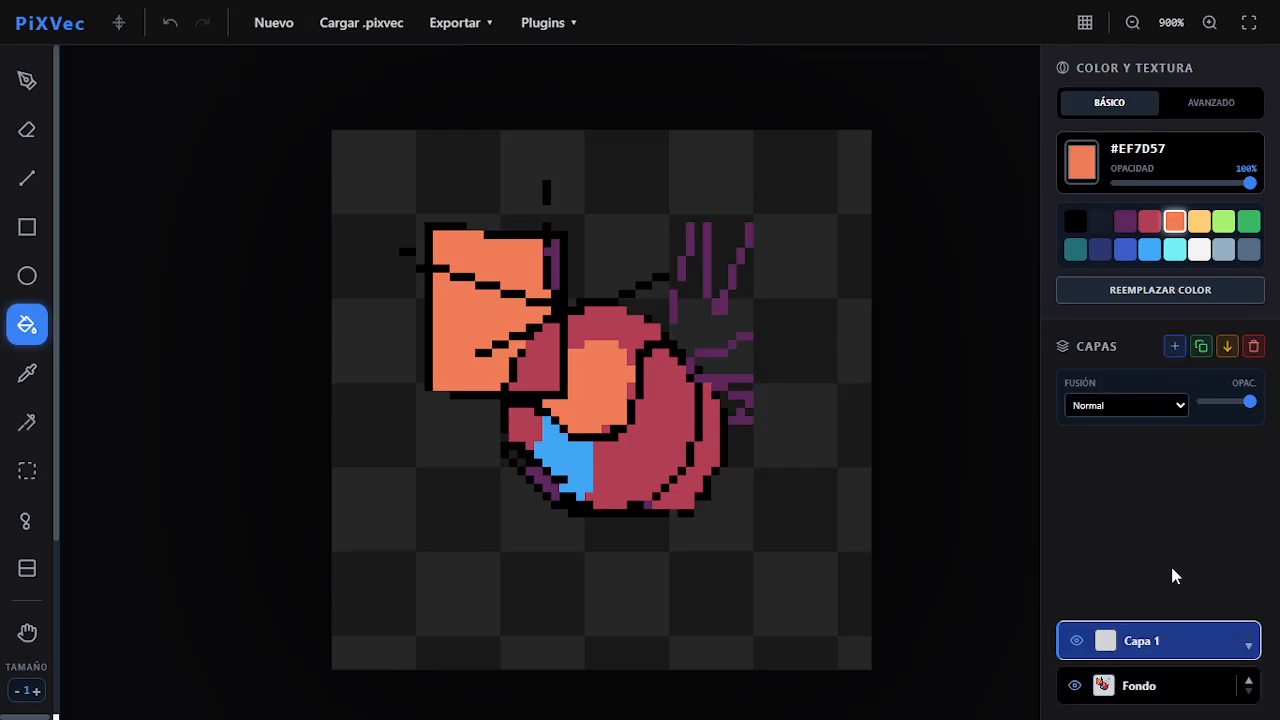
{"action": "left_click", "coordinate": [22, 568]}
{"action": "left_click", "coordinate": [1211, 102]}
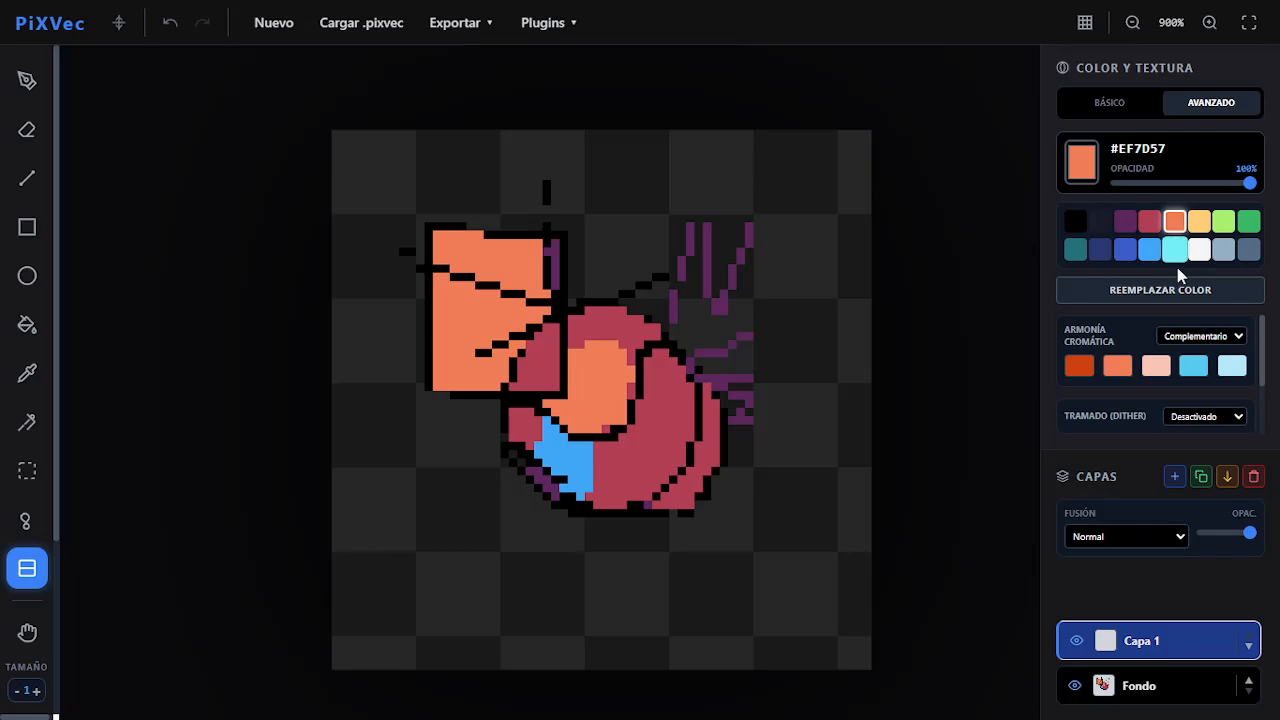
{"action": "left_click", "coordinate": [1174, 250]}
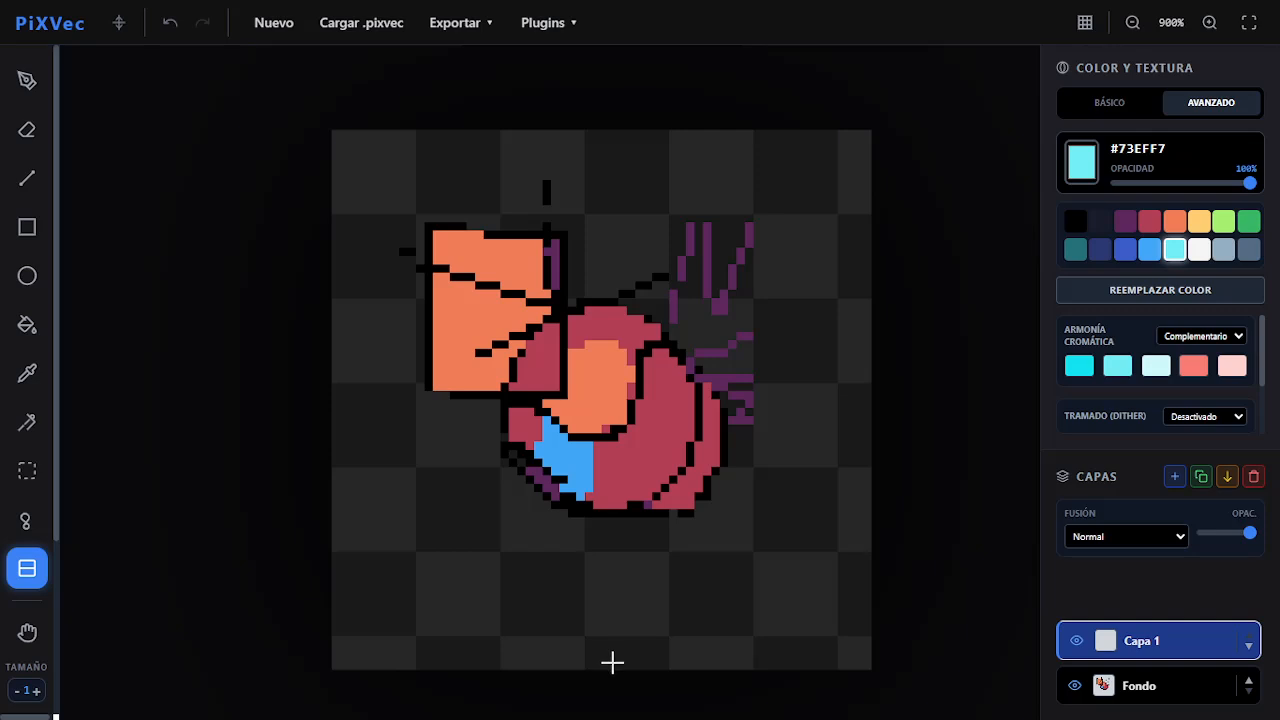
{"action": "left_click_drag", "start_coordinate": [612, 664], "coordinate": [612, 548]}
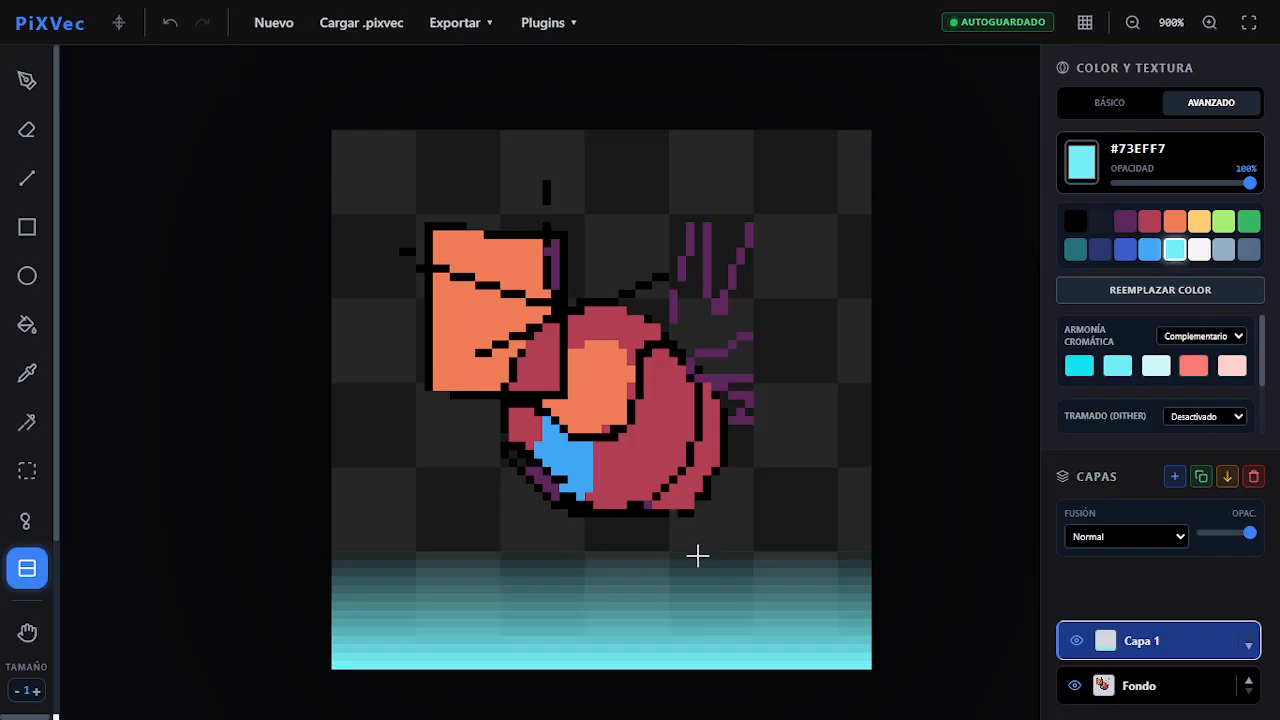
{"action": "left_click", "coordinate": [1199, 222]}
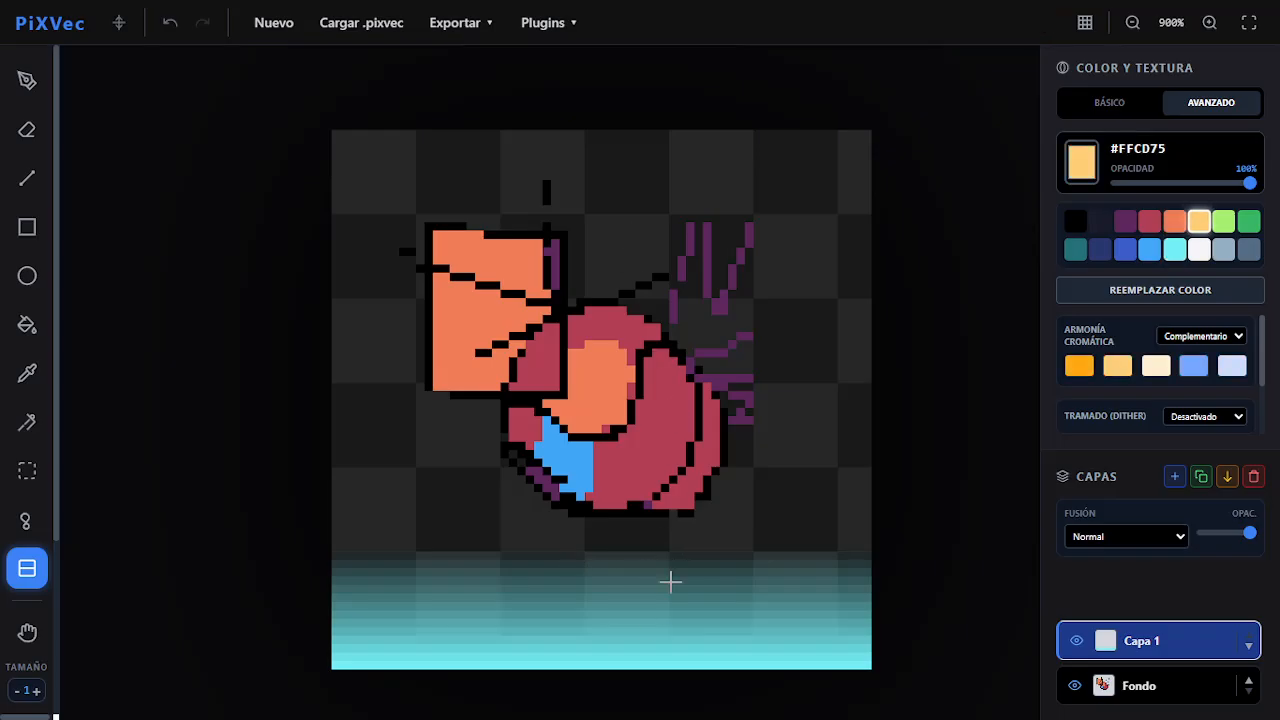
{"action": "left_click", "coordinate": [601, 632]}
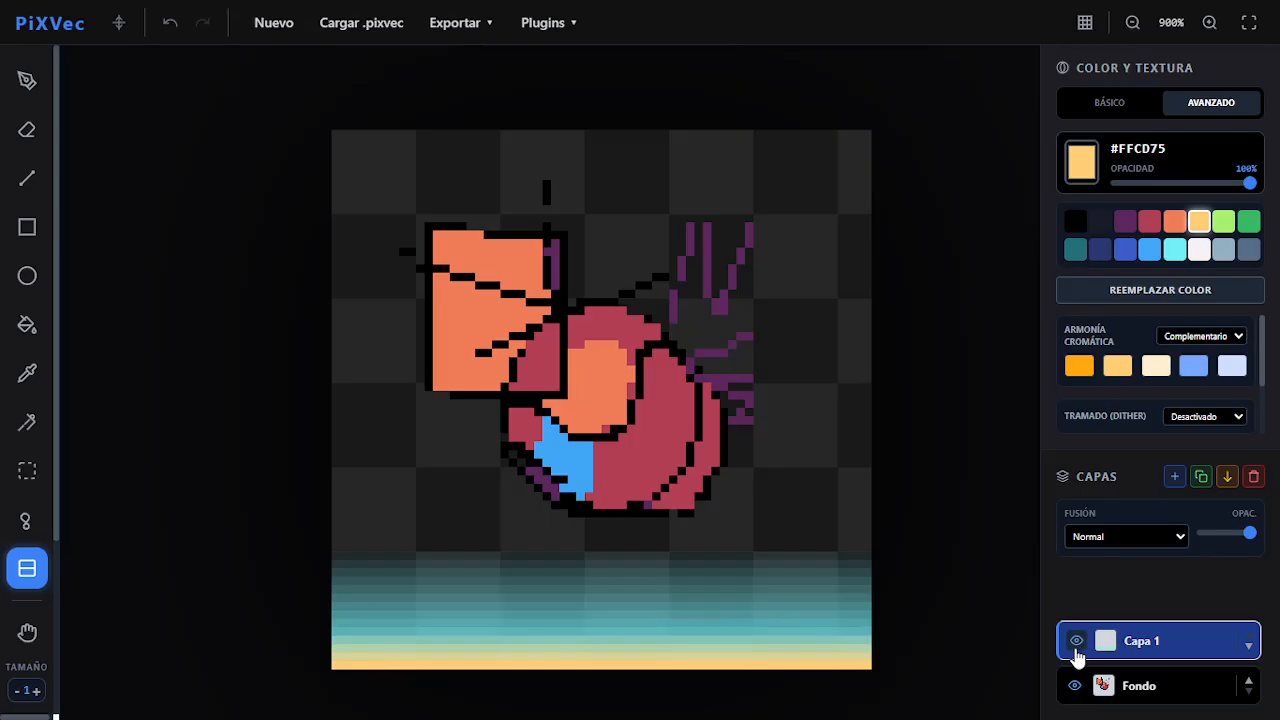
Pan the canvas slightly up and to the right with the Hand tool.
{"action": "scroll", "coordinate": [22, 516], "scroll_direction": "down", "scroll_amount": 2}
{"action": "left_click", "coordinate": [27, 447]}
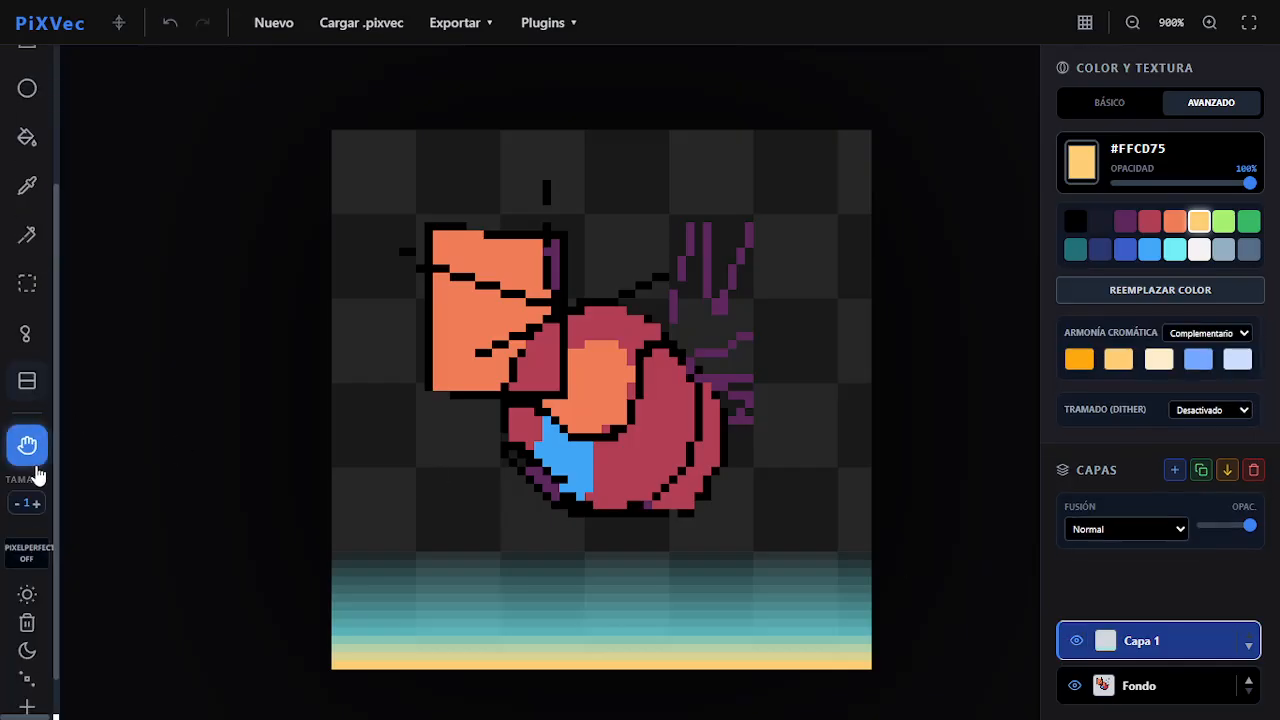
{"action": "left_click_drag", "start_coordinate": [517, 485], "coordinate": [587, 467]}
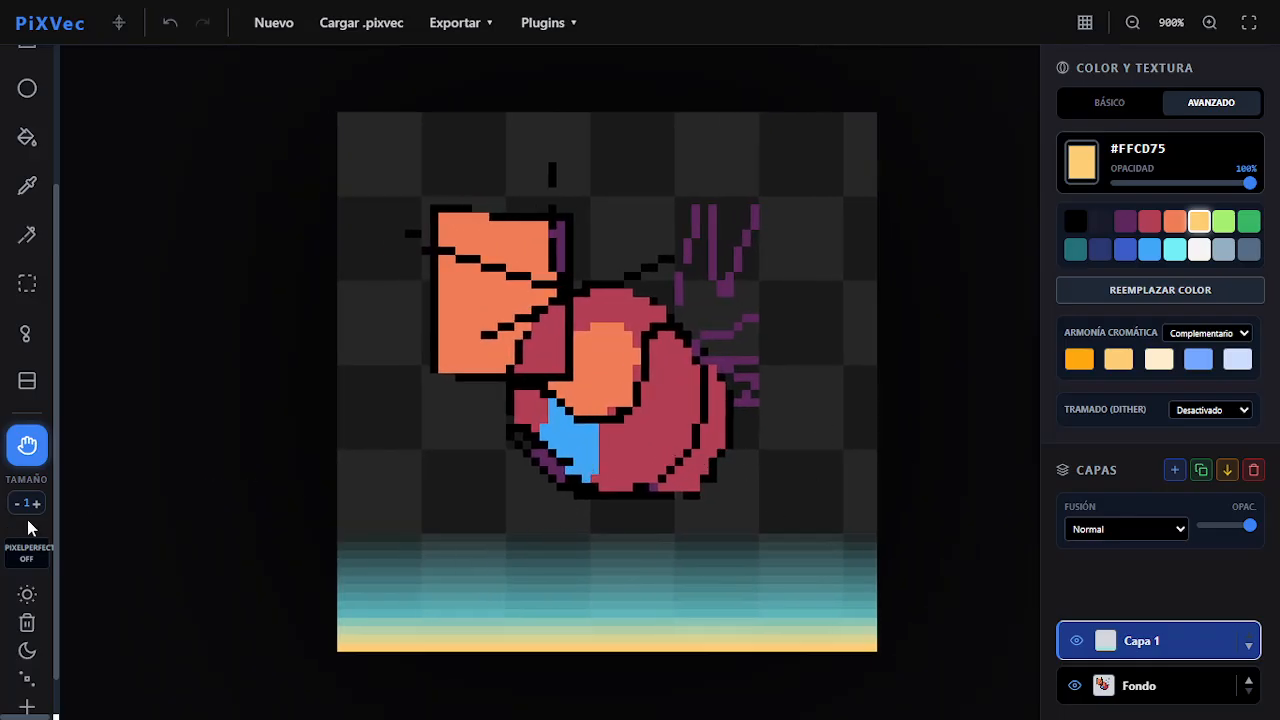
{"action": "scroll", "coordinate": [30, 330], "scroll_direction": "up", "scroll_amount": 2}
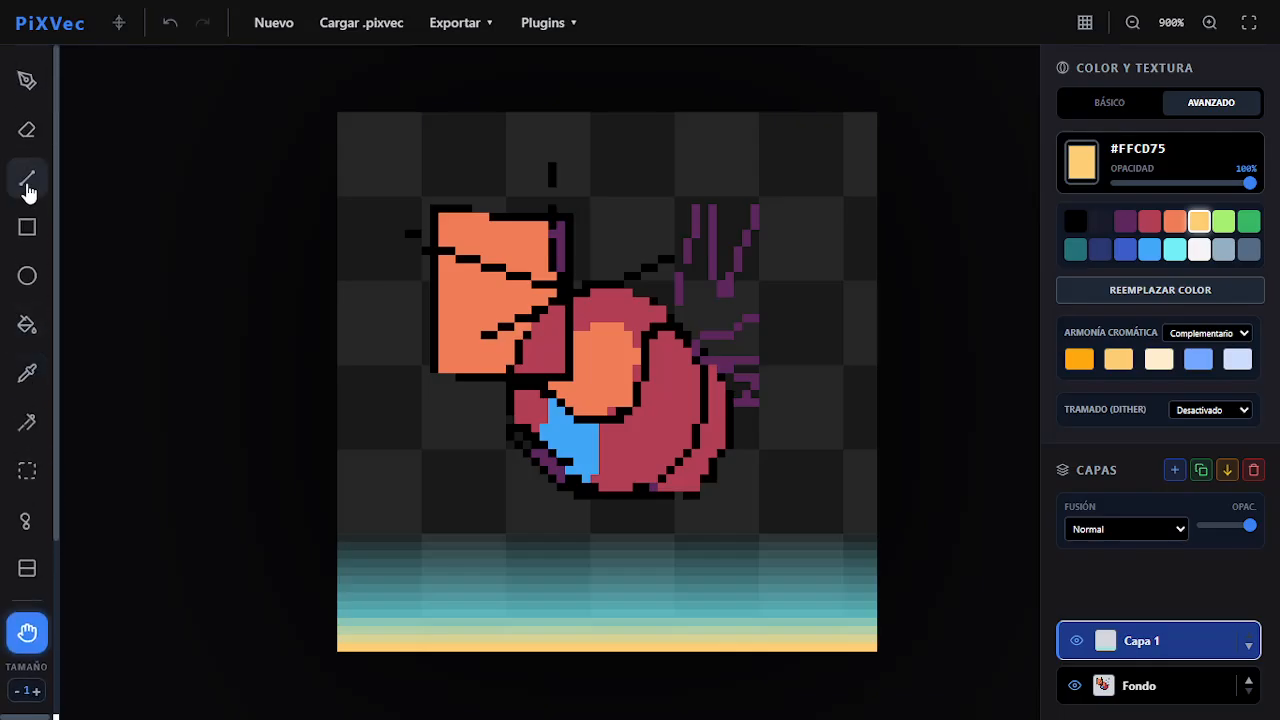
{"action": "left_click", "coordinate": [27, 227]}
{"action": "scroll", "coordinate": [29, 457], "scroll_direction": "down", "scroll_amount": 2}
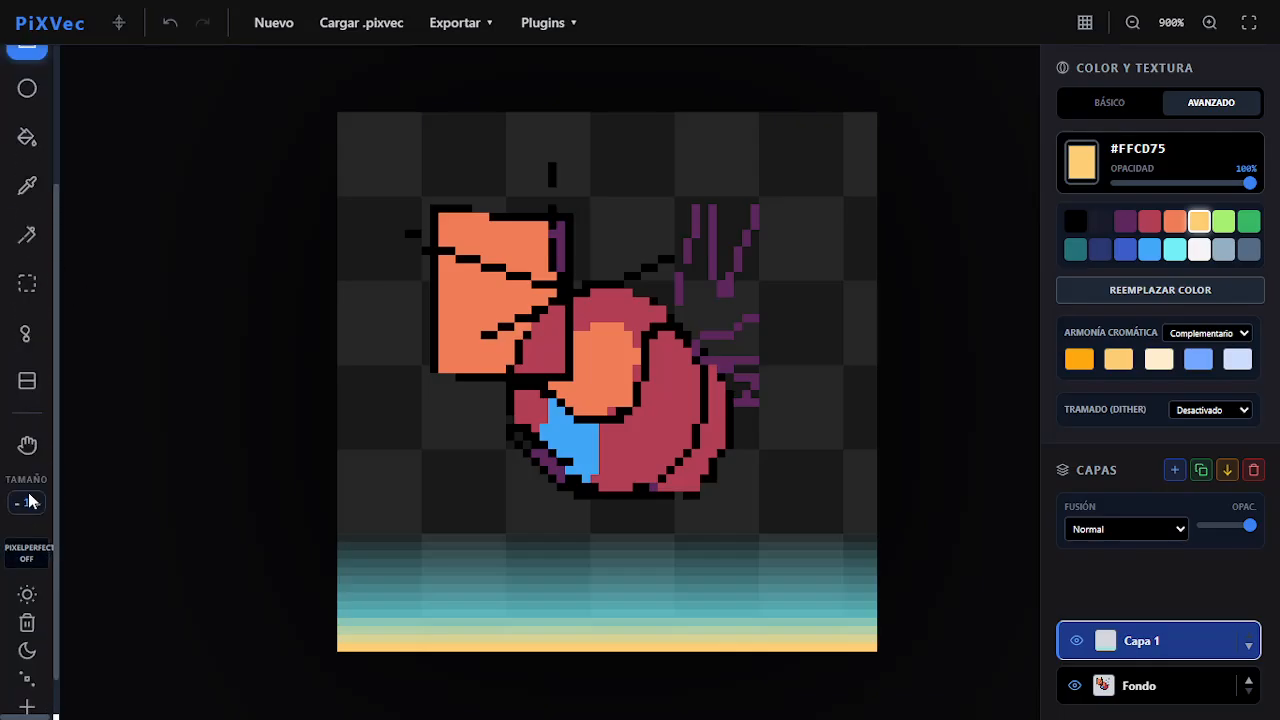
{"action": "scroll", "coordinate": [29, 510], "scroll_direction": "up", "scroll_amount": 2}
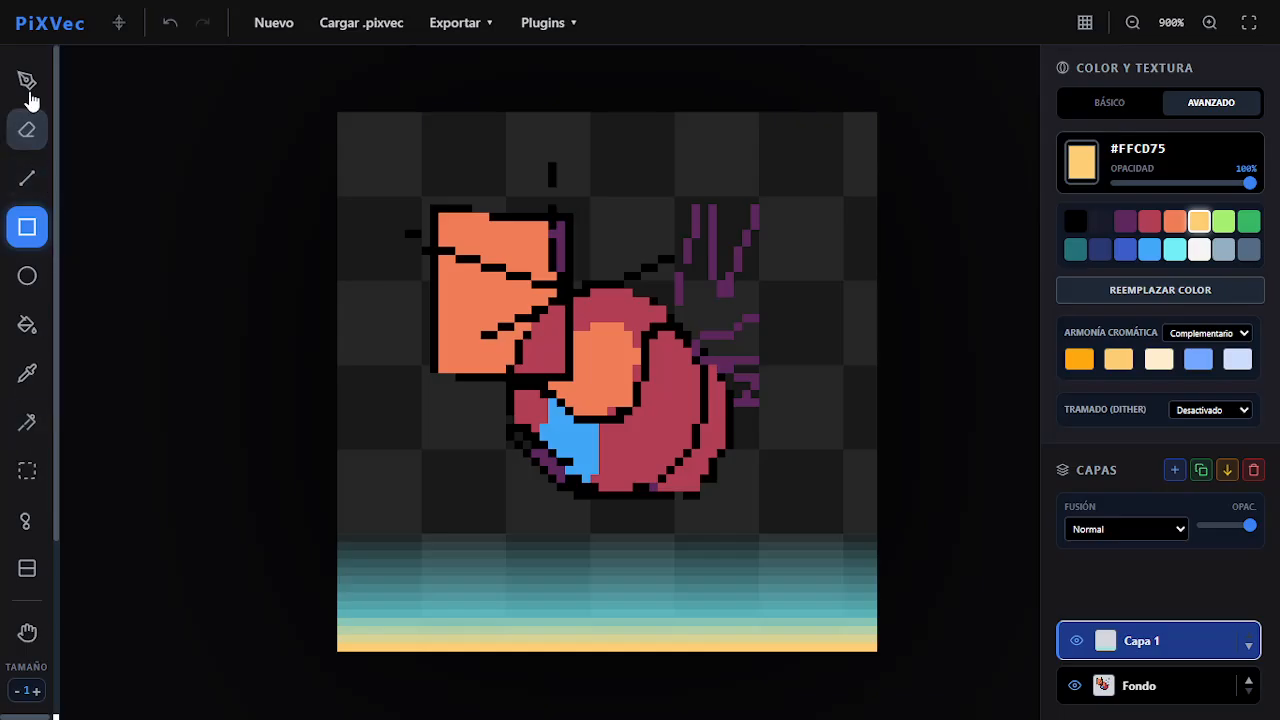
Draw a yellow #FFCD75 pen stroke of size 1 below the circle and a closed outline of size 2 around the drawing.
{"action": "left_click", "coordinate": [27, 82]}
{"action": "scroll", "coordinate": [15, 487], "scroll_direction": "down", "scroll_amount": 2}
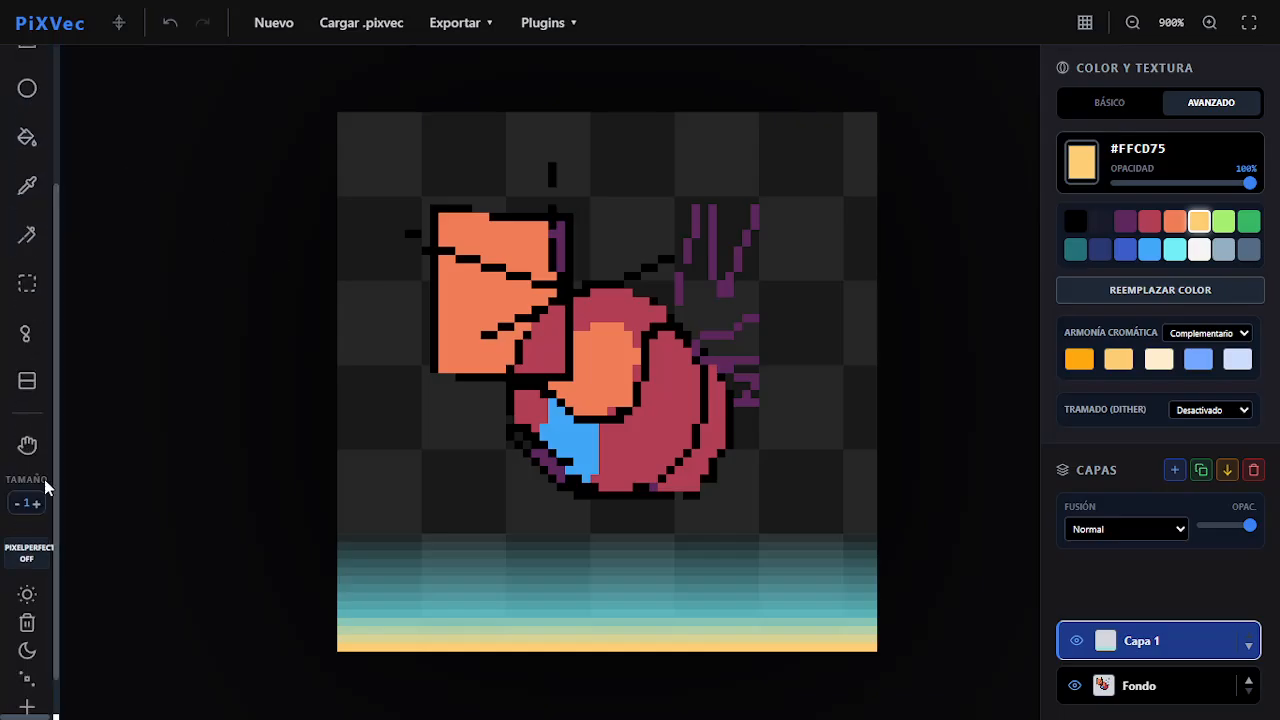
{"action": "mouse_move", "coordinate": [453, 543]}
{"action": "left_mouse_down"}
{"action": "mouse_move", "coordinate": [698, 504]}
{"action": "mouse_move", "coordinate": [788, 385]}
{"action": "left_mouse_up"}
{"action": "left_click", "coordinate": [34, 504]}
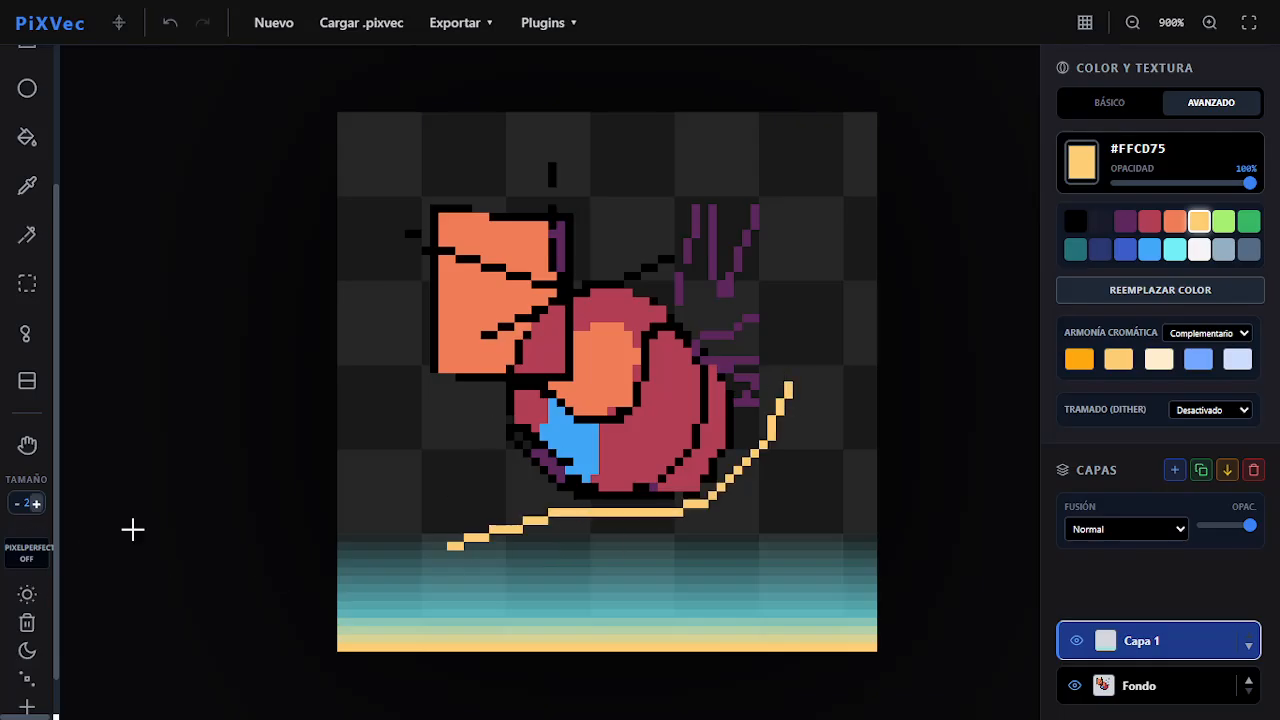
{"action": "mouse_move", "coordinate": [411, 520]}
{"action": "left_mouse_down"}
{"action": "mouse_move", "coordinate": [626, 502]}
{"action": "mouse_move", "coordinate": [727, 456]}
{"action": "mouse_move", "coordinate": [782, 308]}
{"action": "mouse_move", "coordinate": [789, 222]}
{"action": "mouse_move", "coordinate": [692, 167]}
{"action": "mouse_move", "coordinate": [467, 169]}
{"action": "mouse_move", "coordinate": [377, 317]}
{"action": "mouse_move", "coordinate": [408, 514]}
{"action": "left_mouse_up"}
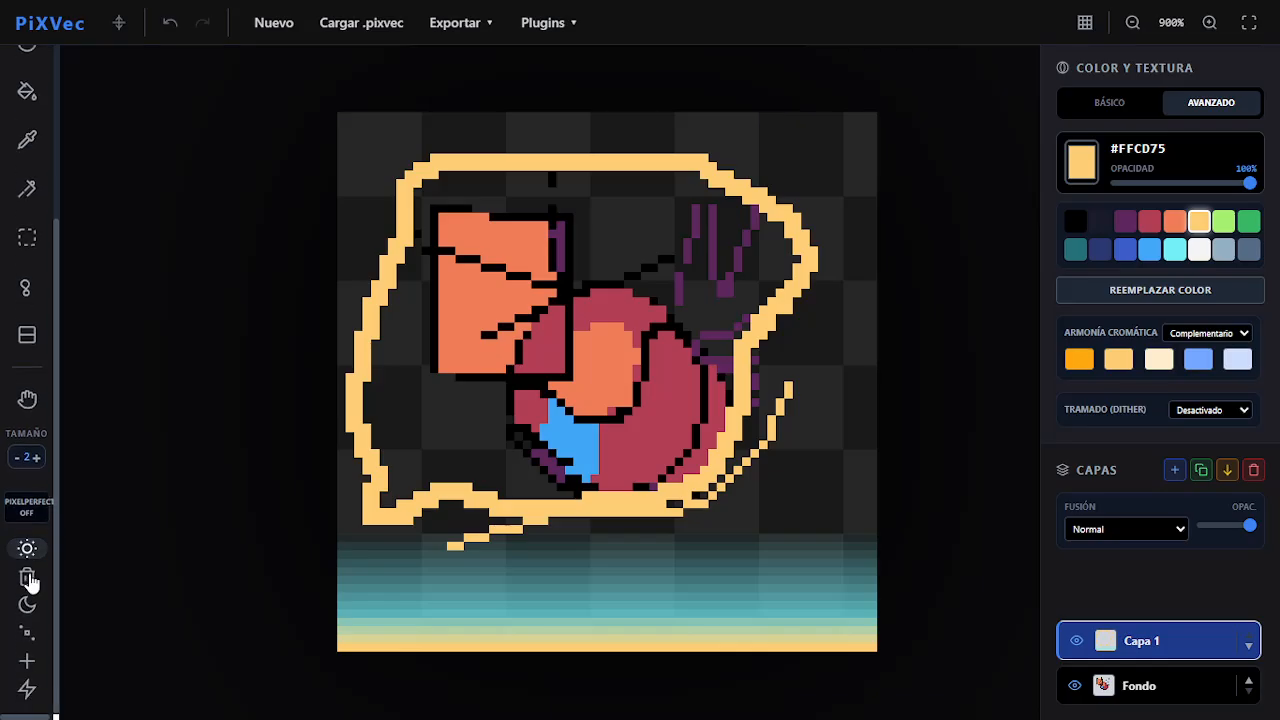
{"action": "scroll", "coordinate": [27, 575], "scroll_direction": "up", "scroll_amount": 2}
{"action": "scroll", "coordinate": [20, 640], "scroll_direction": "down", "scroll_amount": 2}
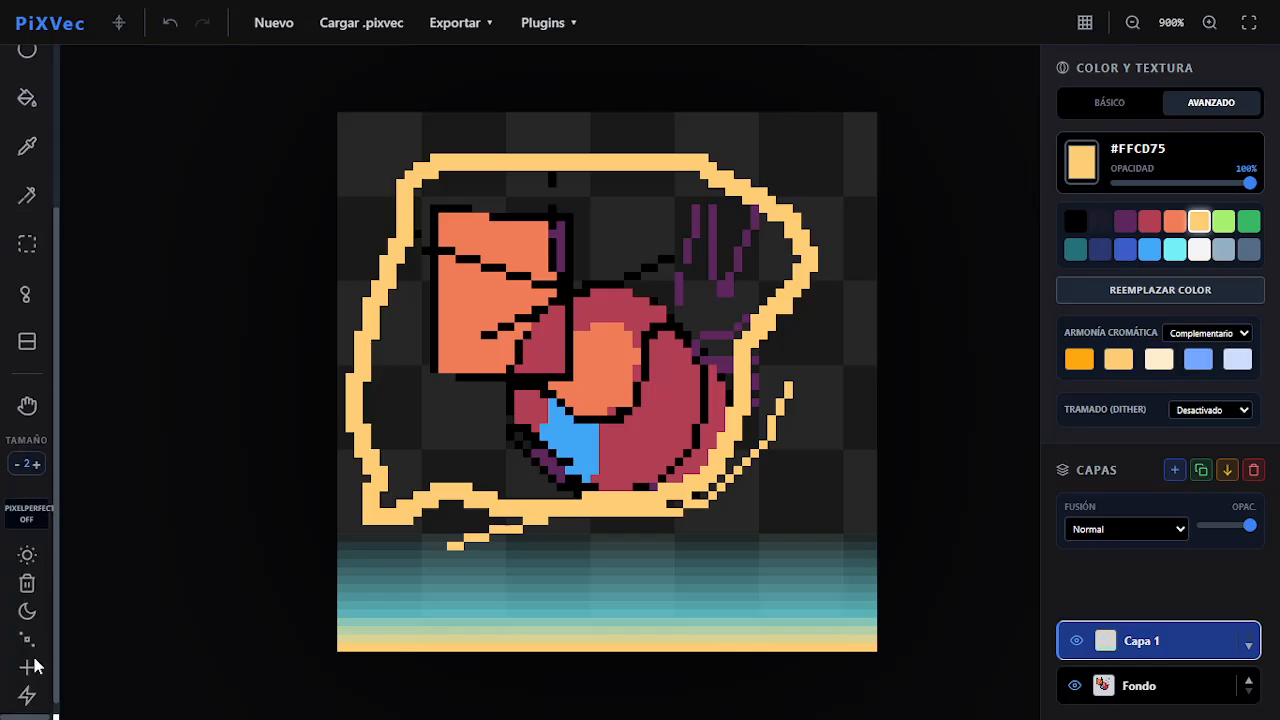
{"action": "scroll", "coordinate": [26, 580], "scroll_direction": "up", "scroll_amount": 2}
{"action": "scroll", "coordinate": [20, 640], "scroll_direction": "down", "scroll_amount": 2}
{"action": "scroll", "coordinate": [30, 435], "scroll_direction": "up", "scroll_amount": 2}
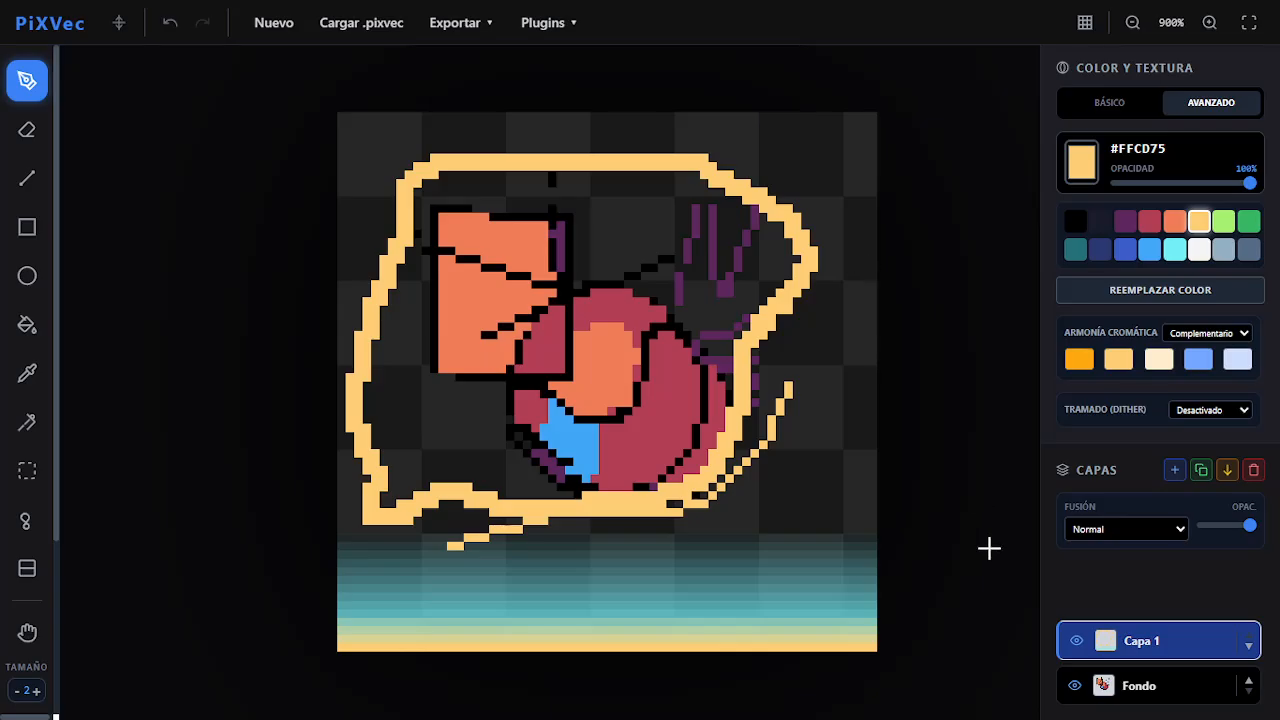
Replace the Capa 1 and Fondo layers with a single new empty layer.
{"action": "left_click", "coordinate": [1253, 470]}
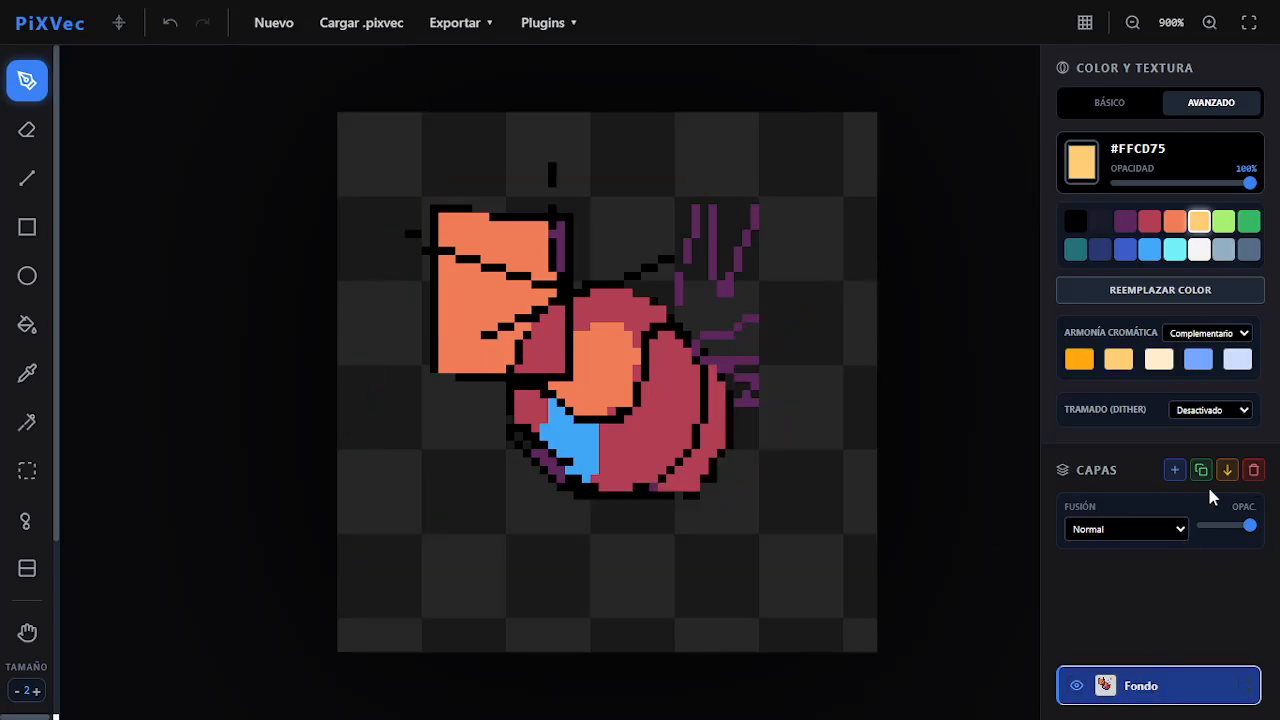
{"action": "left_click", "coordinate": [1176, 470]}
{"action": "left_click", "coordinate": [1170, 682]}
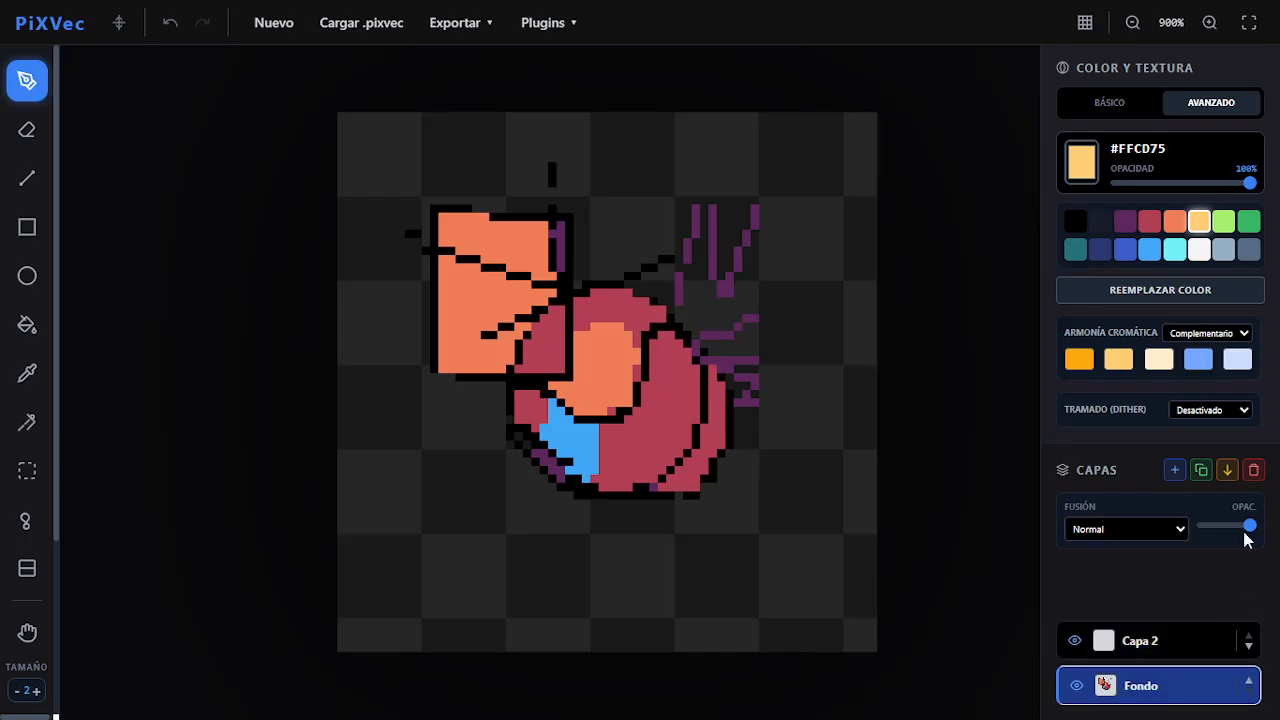
{"action": "left_click", "coordinate": [1253, 470]}
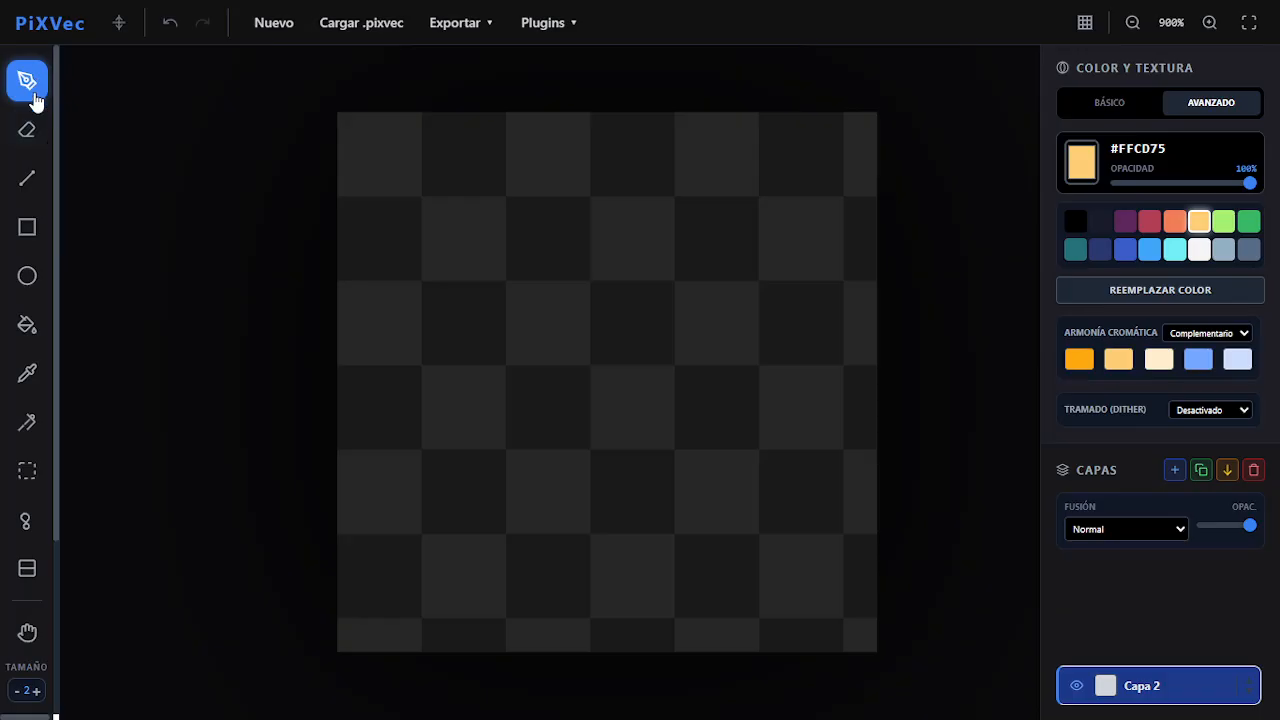
Draw two roughly parallel black #000000 pen curves rising to the upper right, the outer one at size 2 and the inner one at size 1.
{"action": "left_click", "coordinate": [1076, 222]}
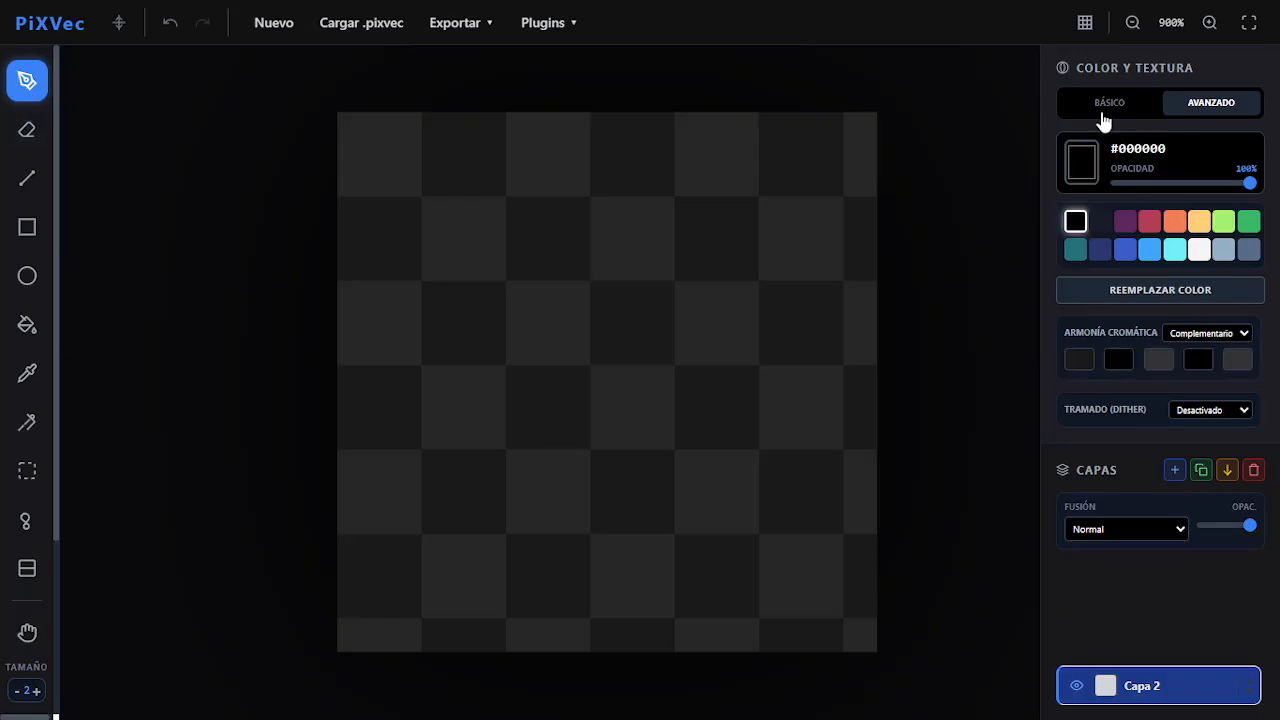
{"action": "left_click", "coordinate": [1104, 106]}
{"action": "mouse_move", "coordinate": [440, 555]}
{"action": "left_mouse_down"}
{"action": "mouse_move", "coordinate": [546, 312]}
{"action": "mouse_move", "coordinate": [655, 242]}
{"action": "mouse_move", "coordinate": [825, 196]}
{"action": "left_mouse_up"}
{"action": "left_click", "coordinate": [17, 691]}
{"action": "left_click_drag", "start_coordinate": [467, 553], "coordinate": [476, 545]}
{"action": "mouse_move", "coordinate": [503, 483]}
{"action": "left_mouse_down"}
{"action": "mouse_move", "coordinate": [601, 368]}
{"action": "mouse_move", "coordinate": [825, 267]}
{"action": "left_mouse_up"}
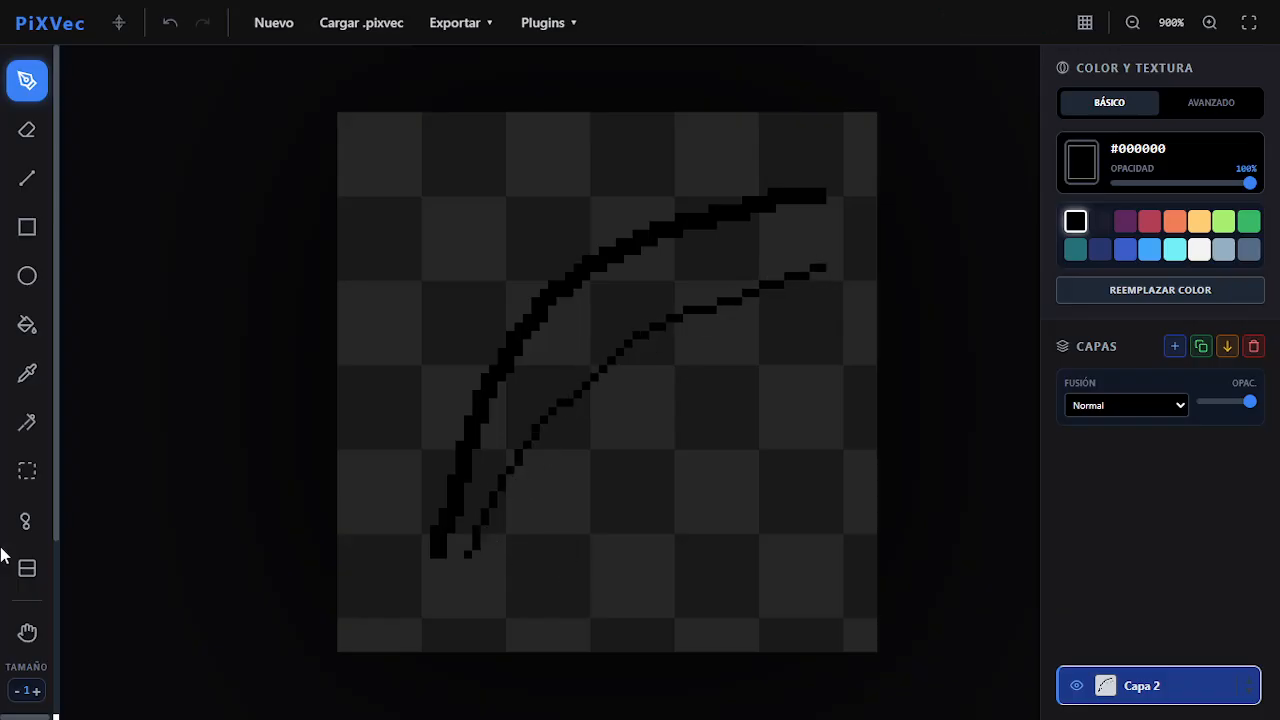
Turn PixelPerfect off and draw a black size 1 pen curve below the inner curve.
{"action": "scroll", "coordinate": [43, 571], "scroll_direction": "down", "scroll_amount": 2}
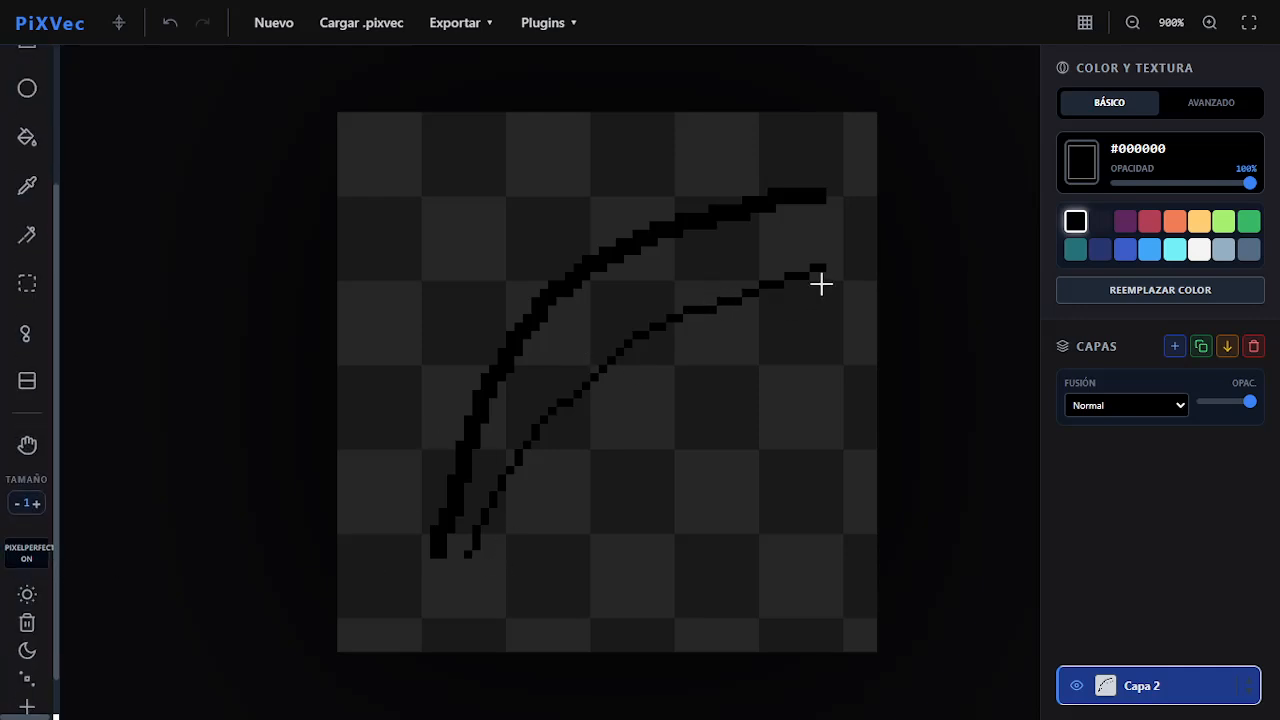
{"action": "left_click", "coordinate": [26, 558]}
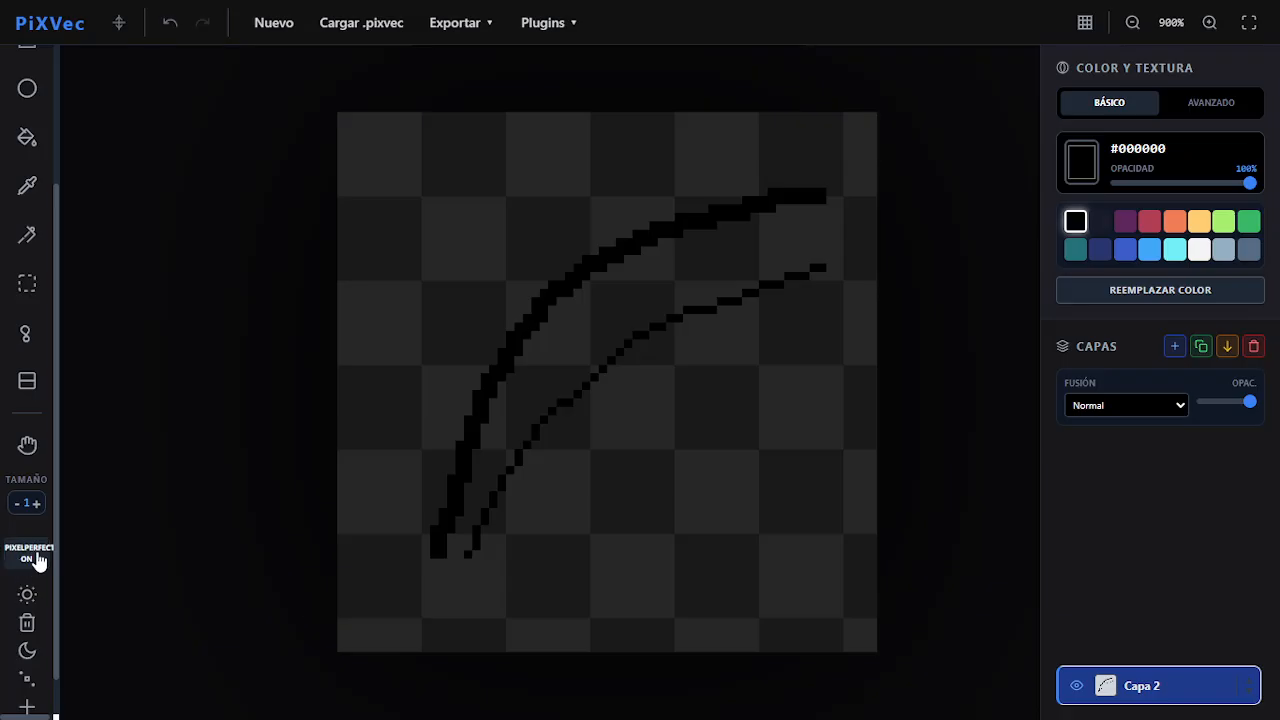
{"action": "mouse_move", "coordinate": [508, 553]}
{"action": "left_mouse_down"}
{"action": "mouse_move", "coordinate": [587, 445]}
{"action": "mouse_move", "coordinate": [708, 358]}
{"action": "mouse_move", "coordinate": [841, 297]}
{"action": "left_mouse_up"}
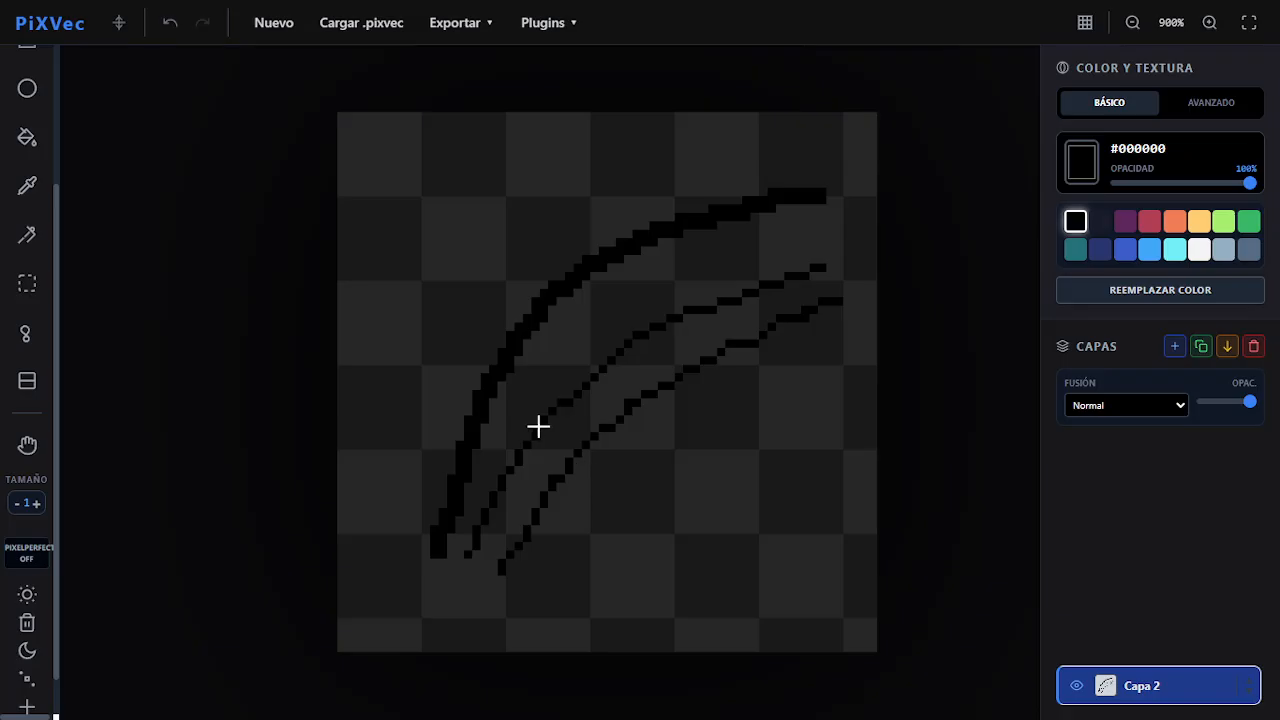
Turn PixelPerfect on and draw another black curve below the others plus wavy freehand strokes around the canvas edges.
{"action": "left_click", "coordinate": [28, 556]}
{"action": "mouse_move", "coordinate": [545, 604]}
{"action": "left_mouse_down"}
{"action": "mouse_move", "coordinate": [636, 456]}
{"action": "mouse_move", "coordinate": [825, 333]}
{"action": "left_mouse_up"}
{"action": "left_click_drag", "start_coordinate": [797, 442], "coordinate": [771, 540]}
{"action": "mouse_move", "coordinate": [728, 584]}
{"action": "left_mouse_down"}
{"action": "mouse_move", "coordinate": [721, 507]}
{"action": "mouse_move", "coordinate": [741, 494]}
{"action": "mouse_move", "coordinate": [670, 487]}
{"action": "mouse_move", "coordinate": [653, 540]}
{"action": "mouse_move", "coordinate": [667, 610]}
{"action": "mouse_move", "coordinate": [615, 593]}
{"action": "mouse_move", "coordinate": [581, 630]}
{"action": "mouse_move", "coordinate": [433, 624]}
{"action": "mouse_move", "coordinate": [384, 536]}
{"action": "mouse_move", "coordinate": [442, 340]}
{"action": "mouse_move", "coordinate": [375, 292]}
{"action": "mouse_move", "coordinate": [408, 254]}
{"action": "mouse_move", "coordinate": [566, 224]}
{"action": "mouse_move", "coordinate": [561, 196]}
{"action": "mouse_move", "coordinate": [470, 179]}
{"action": "mouse_move", "coordinate": [501, 158]}
{"action": "mouse_move", "coordinate": [589, 144]}
{"action": "mouse_move", "coordinate": [634, 182]}
{"action": "mouse_move", "coordinate": [668, 162]}
{"action": "mouse_move", "coordinate": [830, 173]}
{"action": "mouse_move", "coordinate": [864, 253]}
{"action": "mouse_move", "coordinate": [858, 365]}
{"action": "mouse_move", "coordinate": [794, 466]}
{"action": "left_mouse_up"}
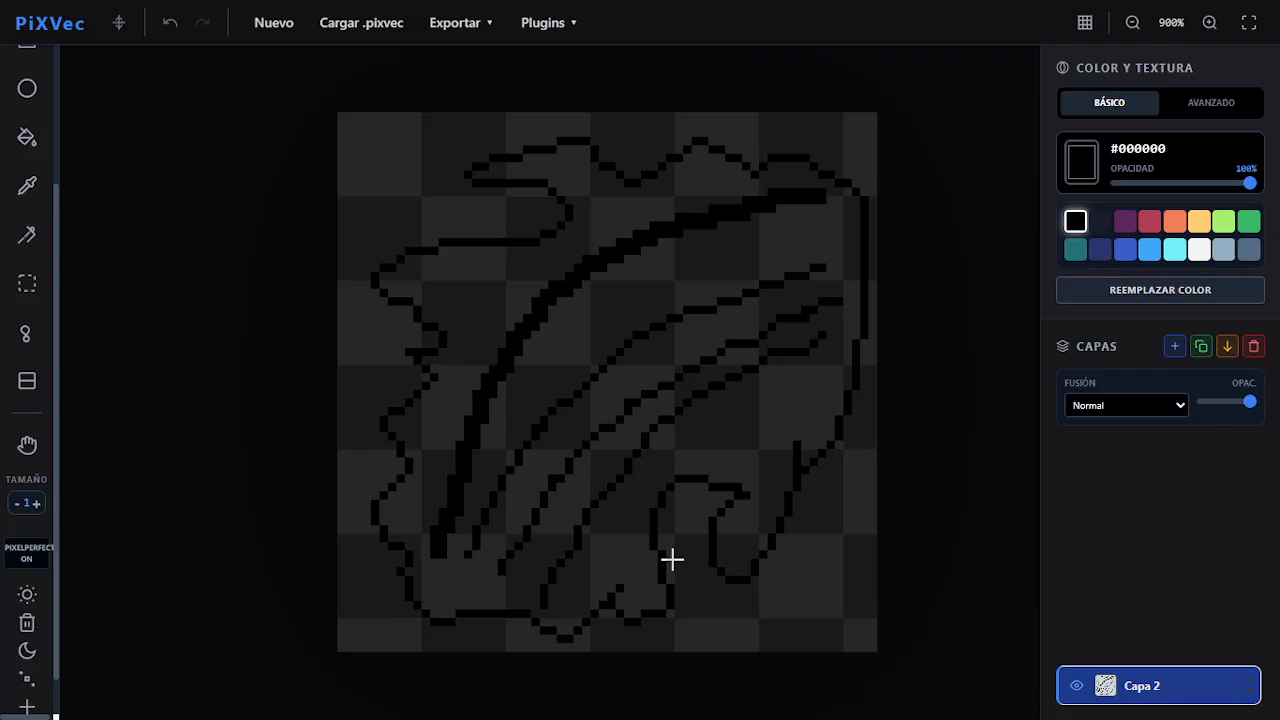
{"action": "mouse_move", "coordinate": [751, 608]}
{"action": "left_mouse_down"}
{"action": "mouse_move", "coordinate": [784, 570]}
{"action": "mouse_move", "coordinate": [797, 573]}
{"action": "mouse_move", "coordinate": [794, 601]}
{"action": "mouse_move", "coordinate": [845, 594]}
{"action": "mouse_move", "coordinate": [858, 635]}
{"action": "mouse_move", "coordinate": [849, 502]}
{"action": "left_mouse_up"}
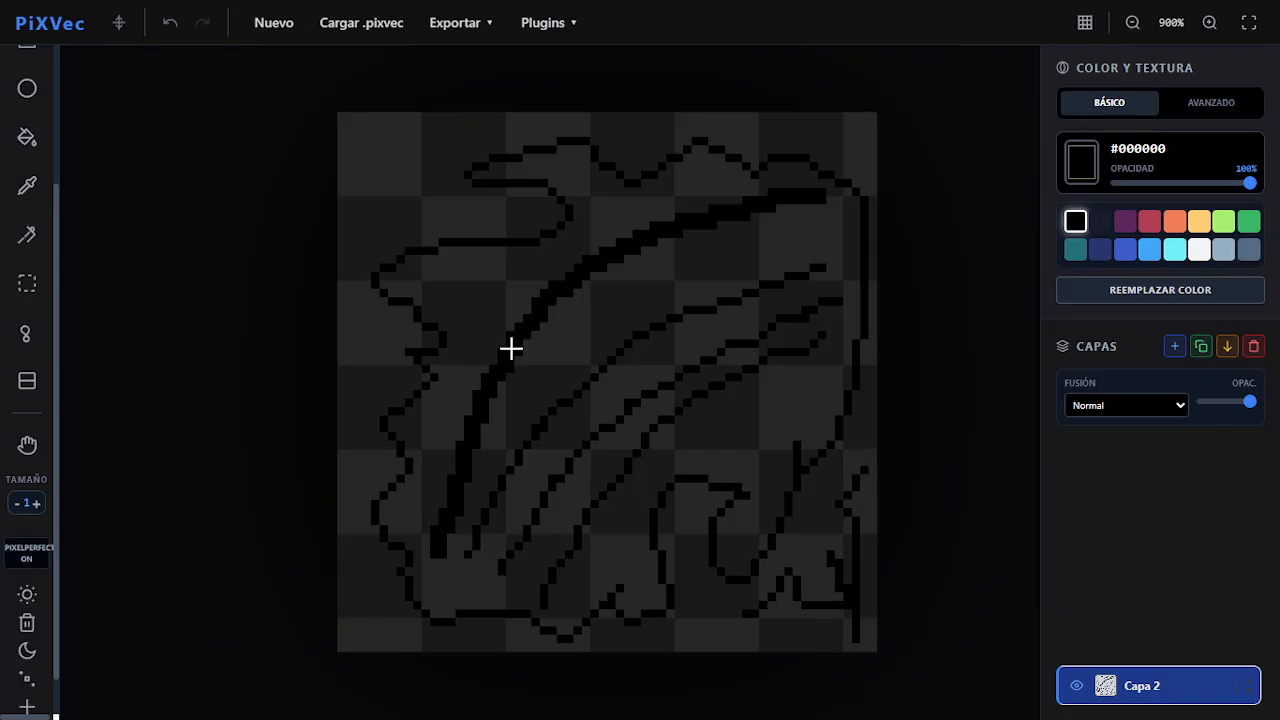
Turn PixelPerfect off and replace Capa 2 with a new empty layer.
{"action": "left_click", "coordinate": [27, 558]}
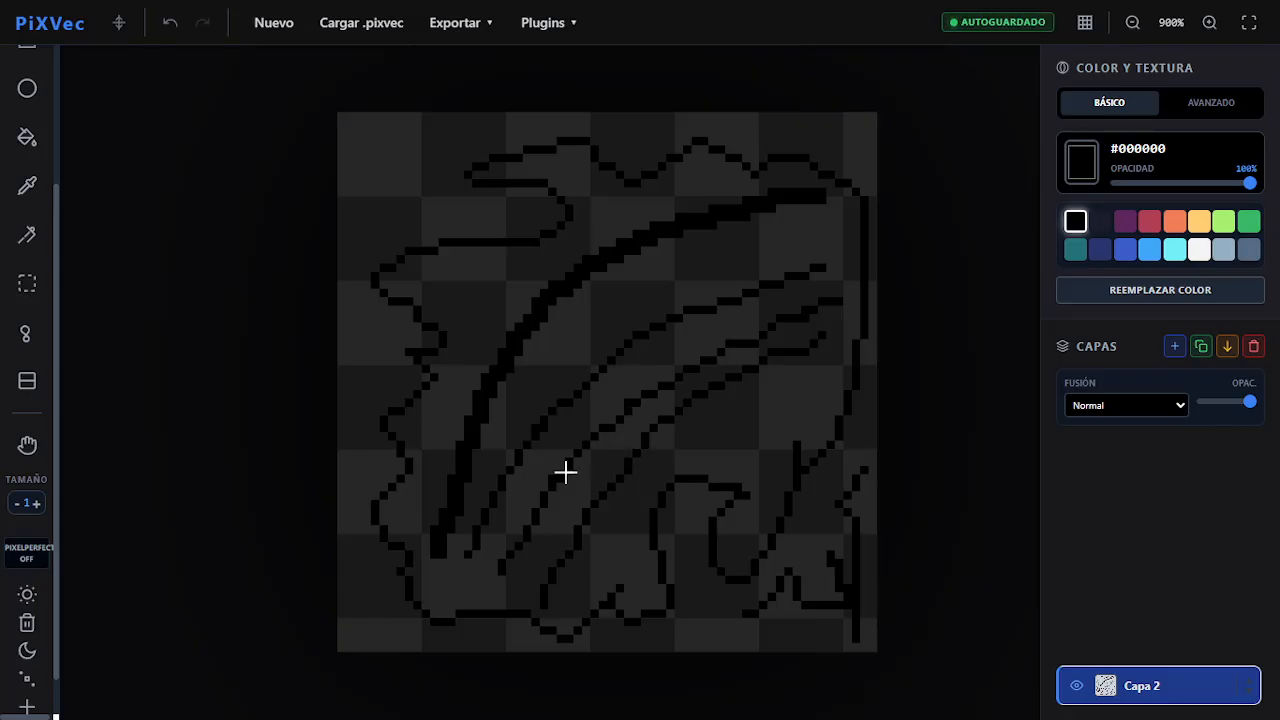
{"action": "scroll", "coordinate": [26, 515], "scroll_direction": "down", "scroll_amount": 1}
{"action": "scroll", "coordinate": [28, 541], "scroll_direction": "up", "scroll_amount": 1}
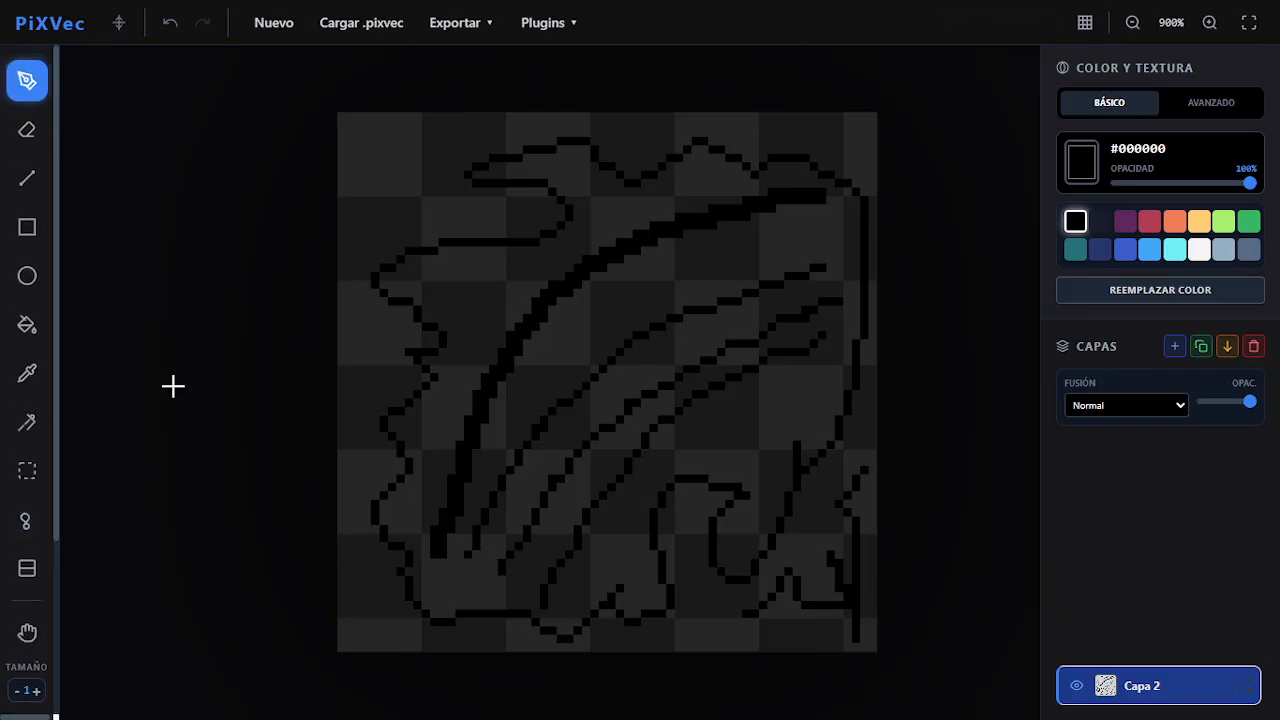
{"action": "left_click", "coordinate": [1175, 346]}
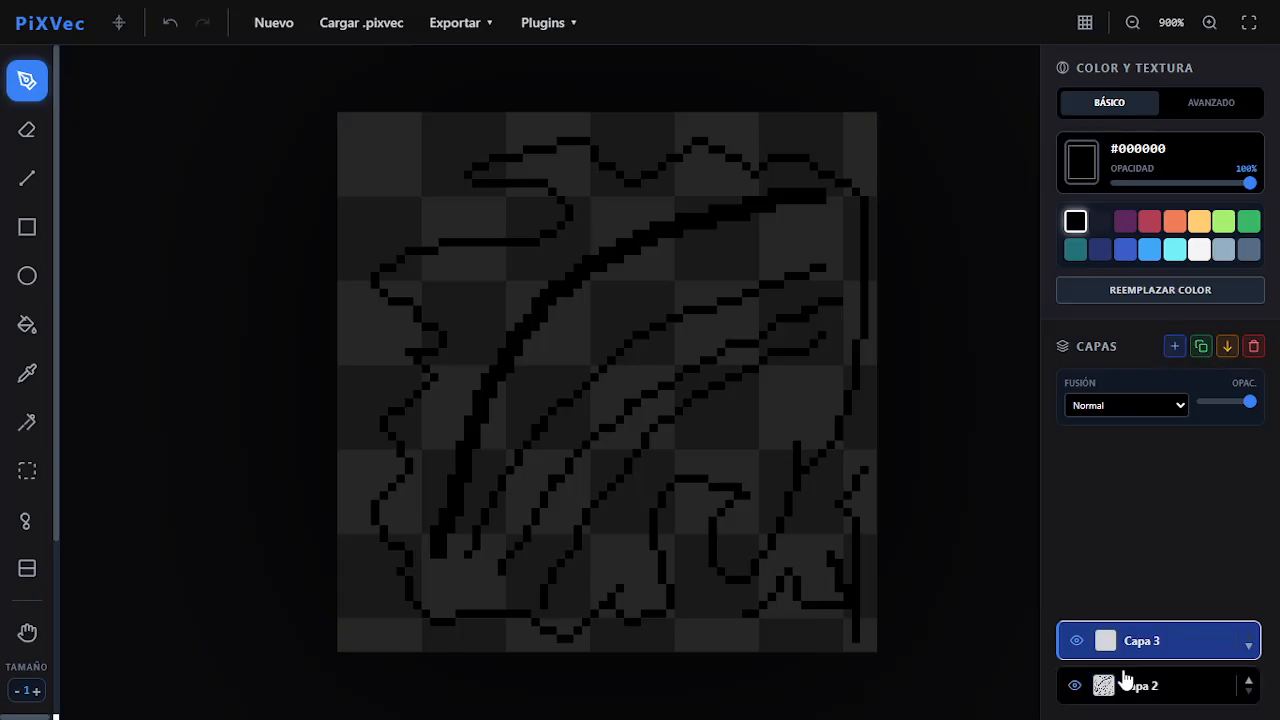
{"action": "left_click", "coordinate": [1149, 686]}
{"action": "left_click", "coordinate": [1253, 346]}
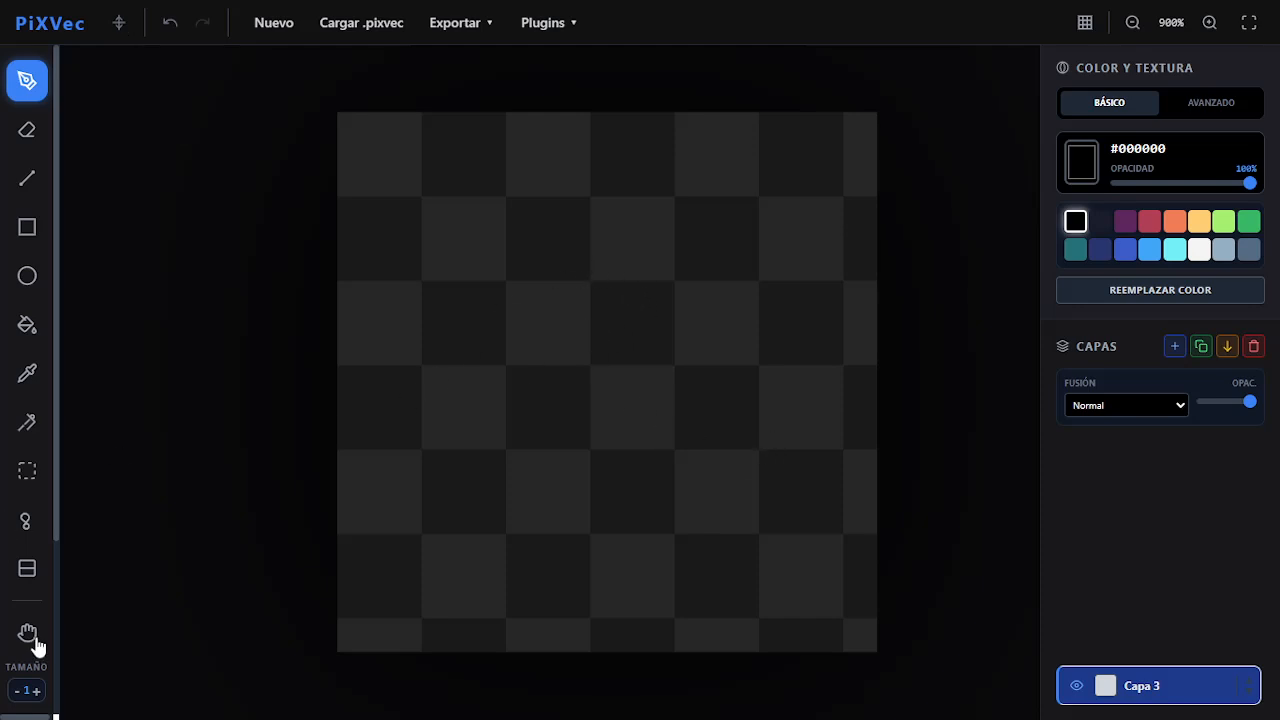
Draw a closed, roughly heart-shaped black outline of size 1 in the middle of Capa 3 with the pen.
{"action": "scroll", "coordinate": [36, 645], "scroll_direction": "down", "scroll_amount": 3}
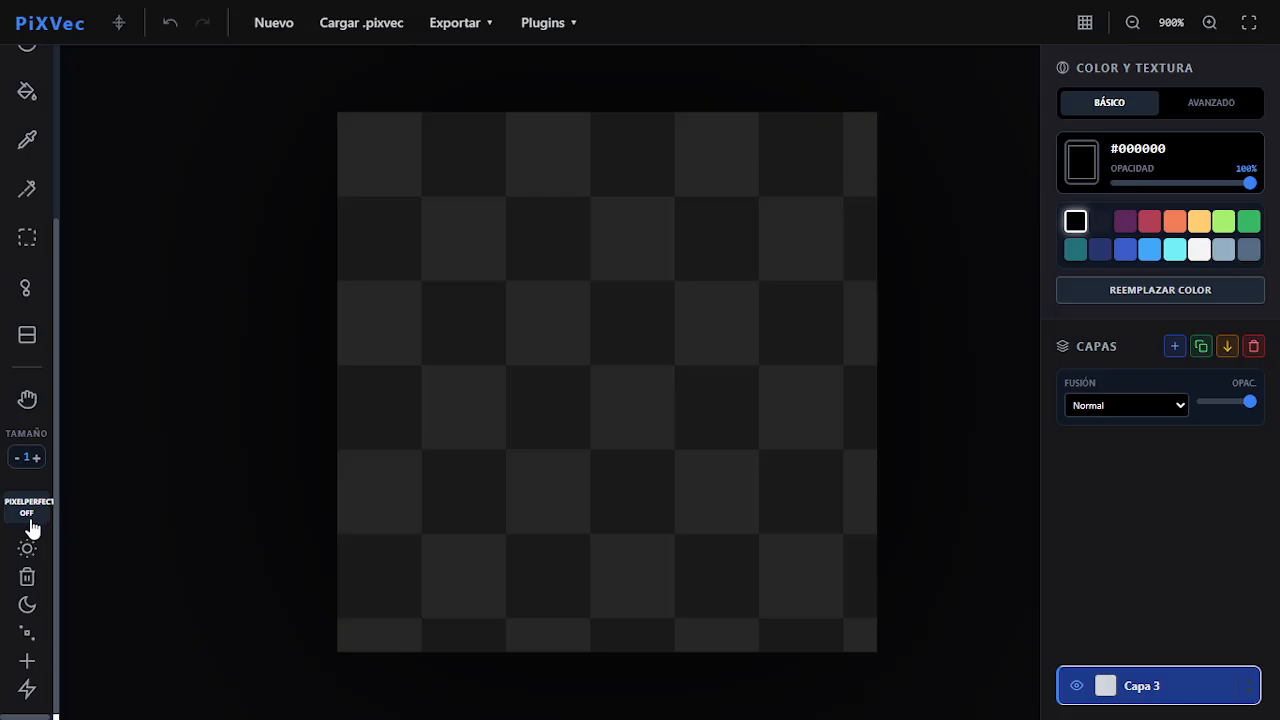
{"action": "scroll", "coordinate": [34, 429], "scroll_direction": "up", "scroll_amount": 3}
{"action": "mouse_move", "coordinate": [597, 344]}
{"action": "left_mouse_down"}
{"action": "mouse_move", "coordinate": [531, 306]}
{"action": "mouse_move", "coordinate": [454, 357]}
{"action": "mouse_move", "coordinate": [486, 527]}
{"action": "mouse_move", "coordinate": [650, 560]}
{"action": "mouse_move", "coordinate": [700, 546]}
{"action": "mouse_move", "coordinate": [737, 562]}
{"action": "left_mouse_up"}
{"action": "mouse_move", "coordinate": [700, 430]}
{"action": "left_mouse_down"}
{"action": "mouse_move", "coordinate": [715, 322]}
{"action": "mouse_move", "coordinate": [645, 273]}
{"action": "mouse_move", "coordinate": [613, 301]}
{"action": "mouse_move", "coordinate": [597, 352]}
{"action": "left_mouse_up"}
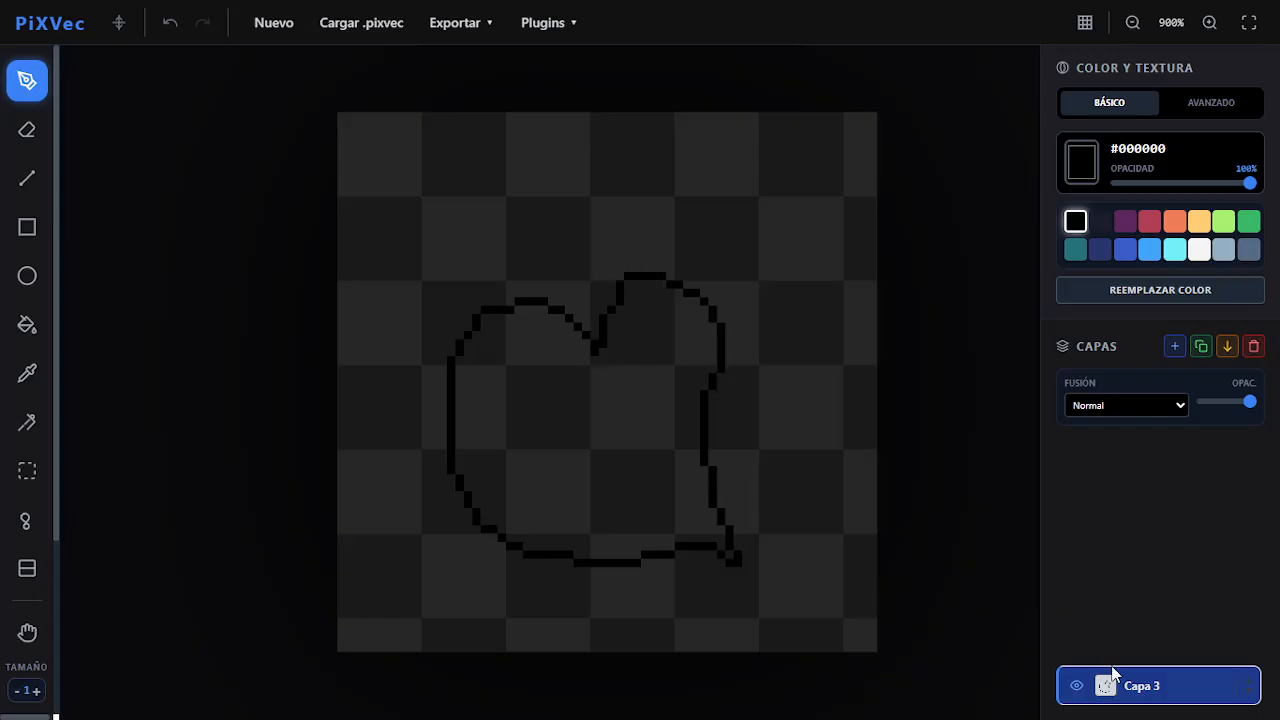
Add a new layer, move it beneath Capa 3 and make it the active layer.
{"action": "left_click", "coordinate": [1178, 348]}
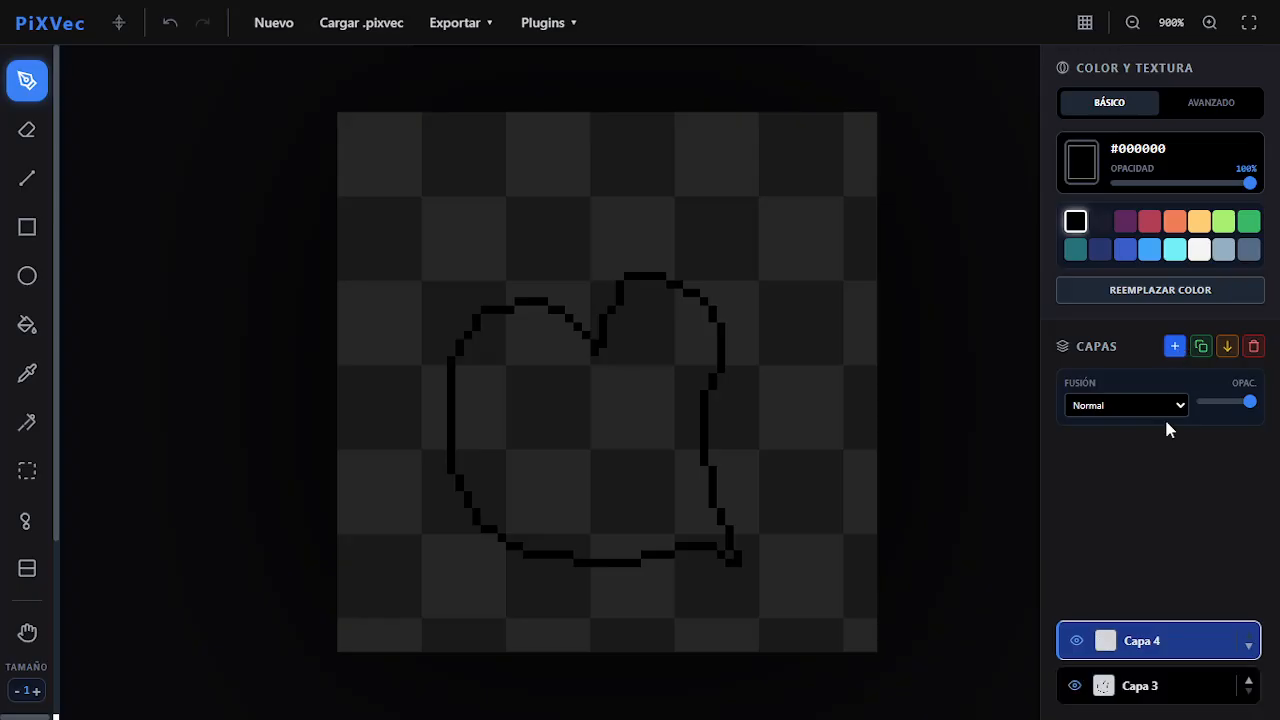
{"action": "left_click", "coordinate": [1242, 684]}
{"action": "left_click", "coordinate": [1247, 681]}
{"action": "left_click", "coordinate": [1139, 686]}
Fill the whole of Capa 4 with cyan #73EFF7.
{"action": "left_click", "coordinate": [28, 326]}
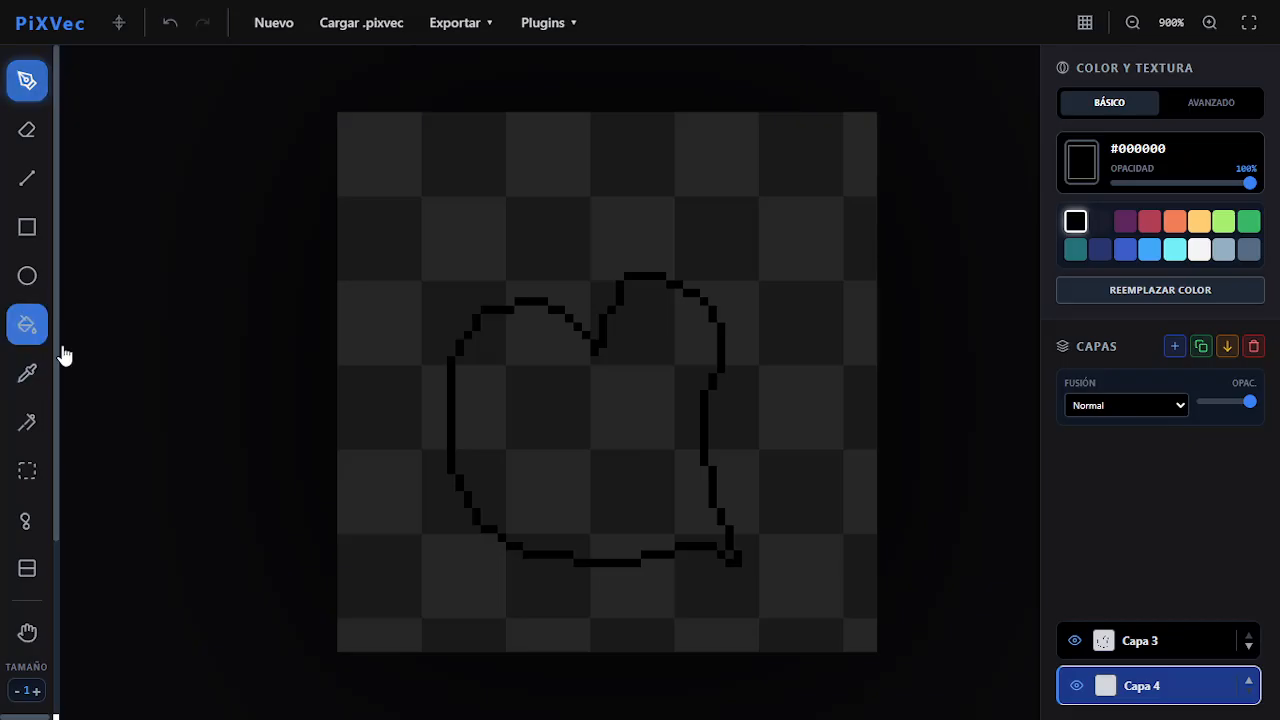
{"action": "left_click", "coordinate": [1175, 249]}
{"action": "left_click", "coordinate": [584, 252]}
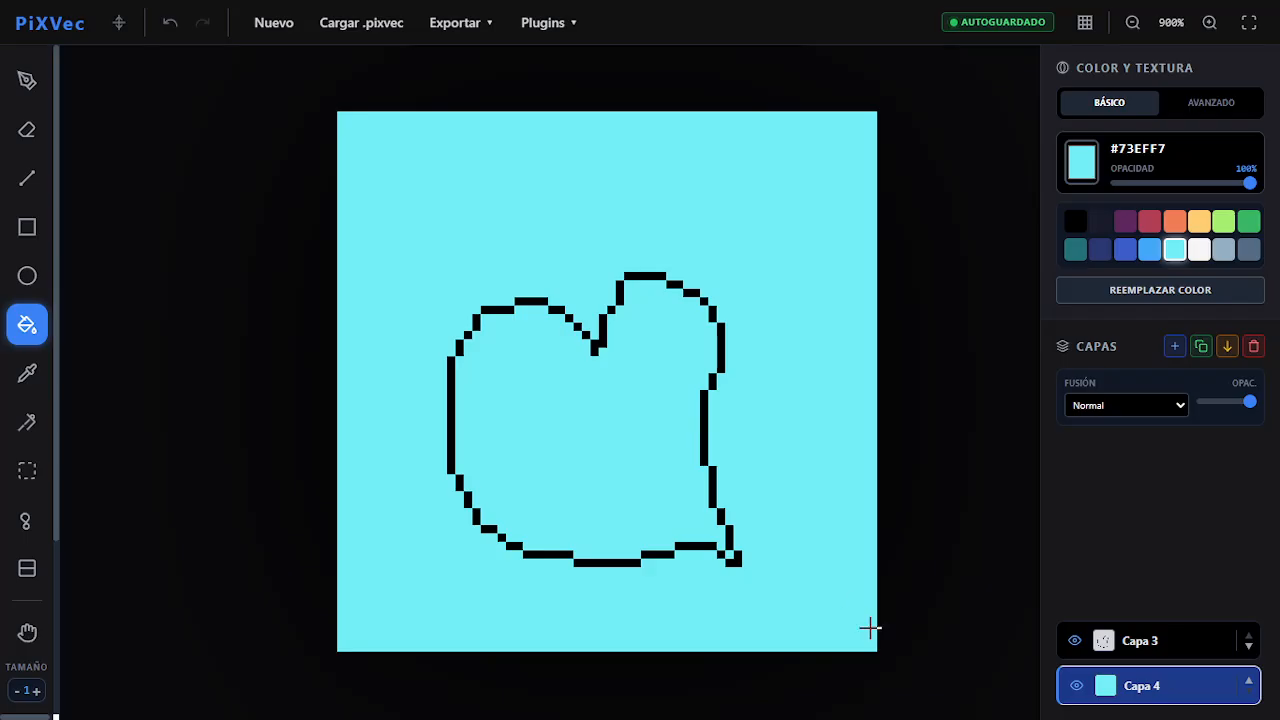
Try the Multiplicar, Trama and Superponer blend modes on Capa 3, then restore Normal at full opacity.
{"action": "left_click", "coordinate": [1090, 650]}
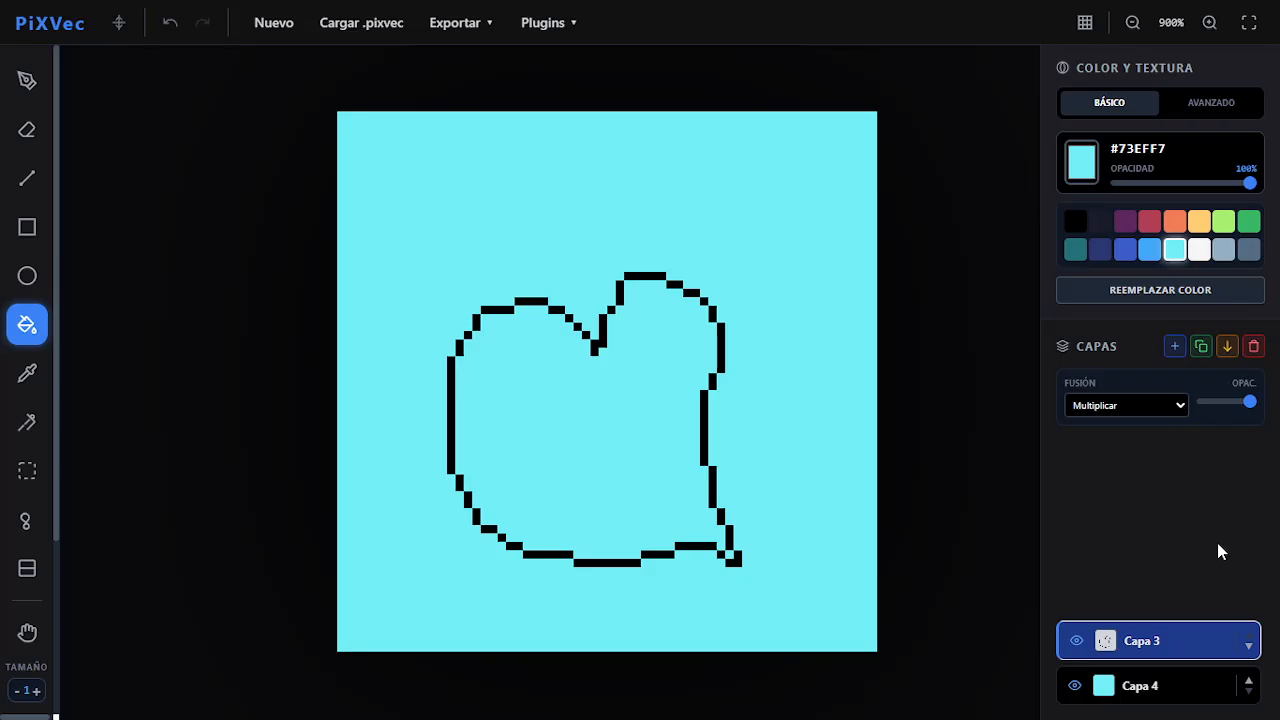
{"action": "left_click", "coordinate": [1176, 406]}
{"action": "left_click", "coordinate": [1126, 463]}
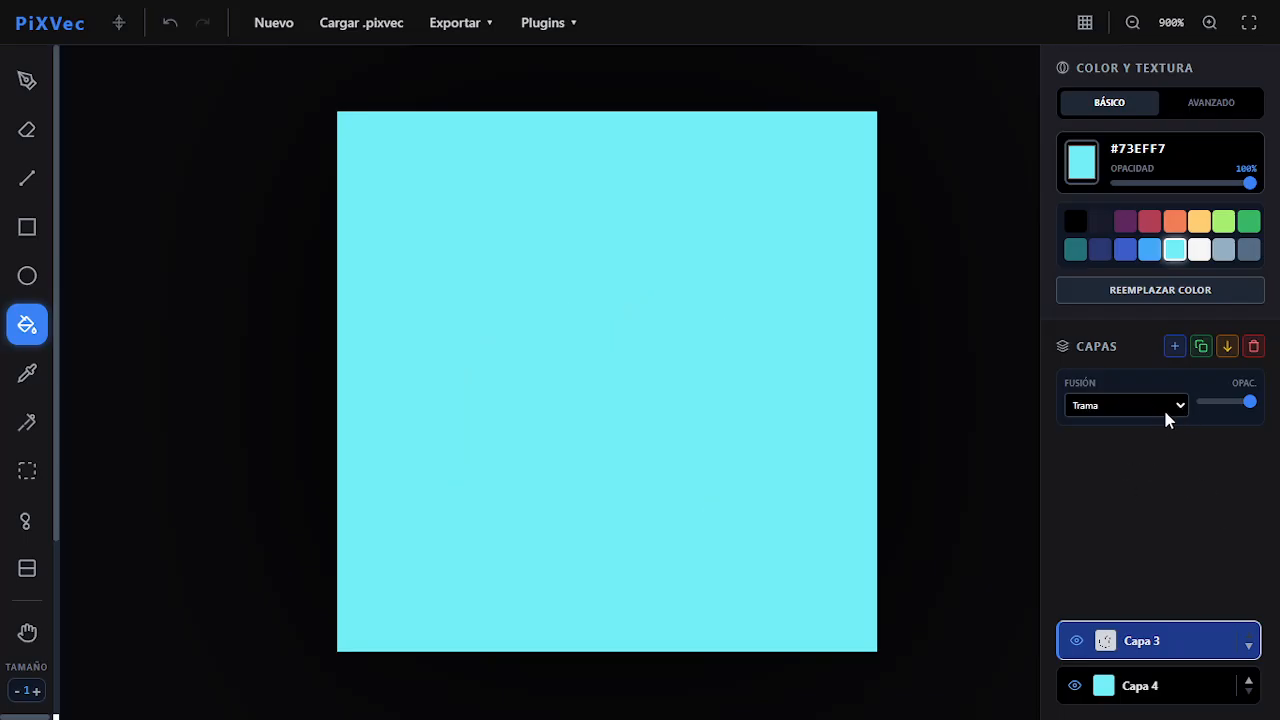
{"action": "key", "text": "Down"}
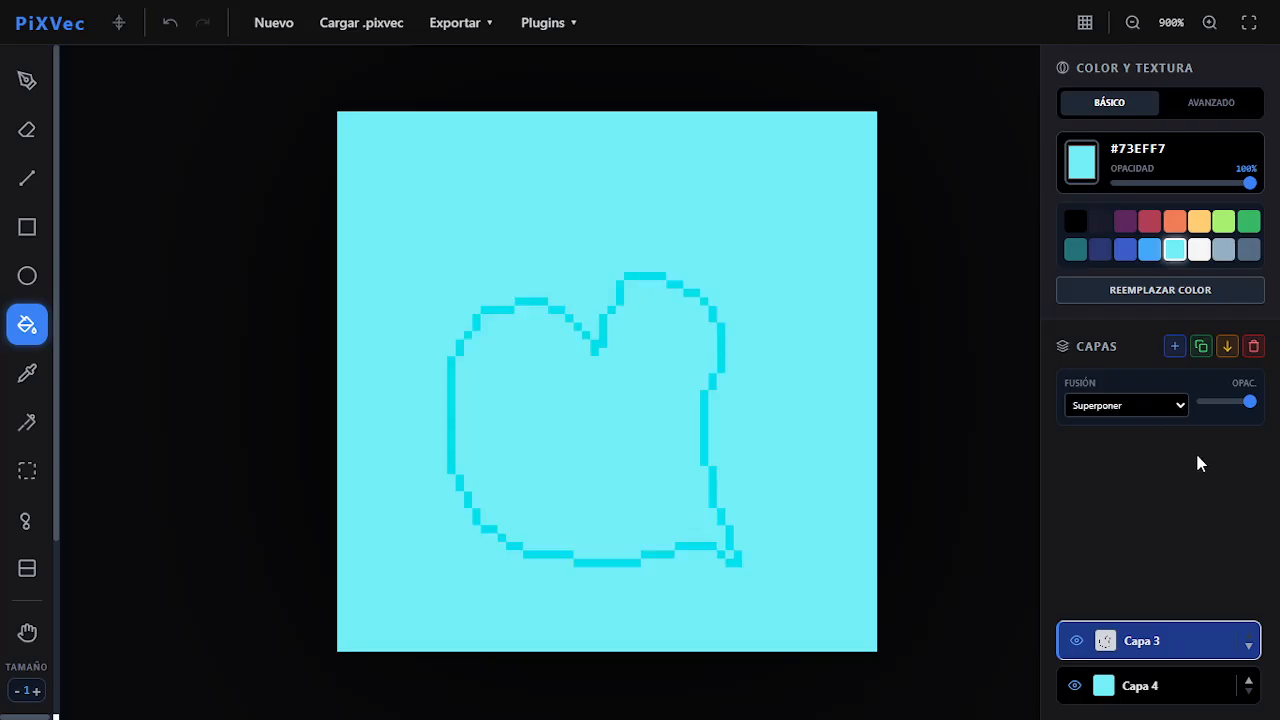
{"action": "left_click", "coordinate": [1132, 433]}
{"action": "mouse_move", "coordinate": [1254, 410]}
{"action": "left_mouse_down"}
{"action": "mouse_move", "coordinate": [1221, 413]}
{"action": "mouse_move", "coordinate": [1257, 409]}
{"action": "left_mouse_up"}
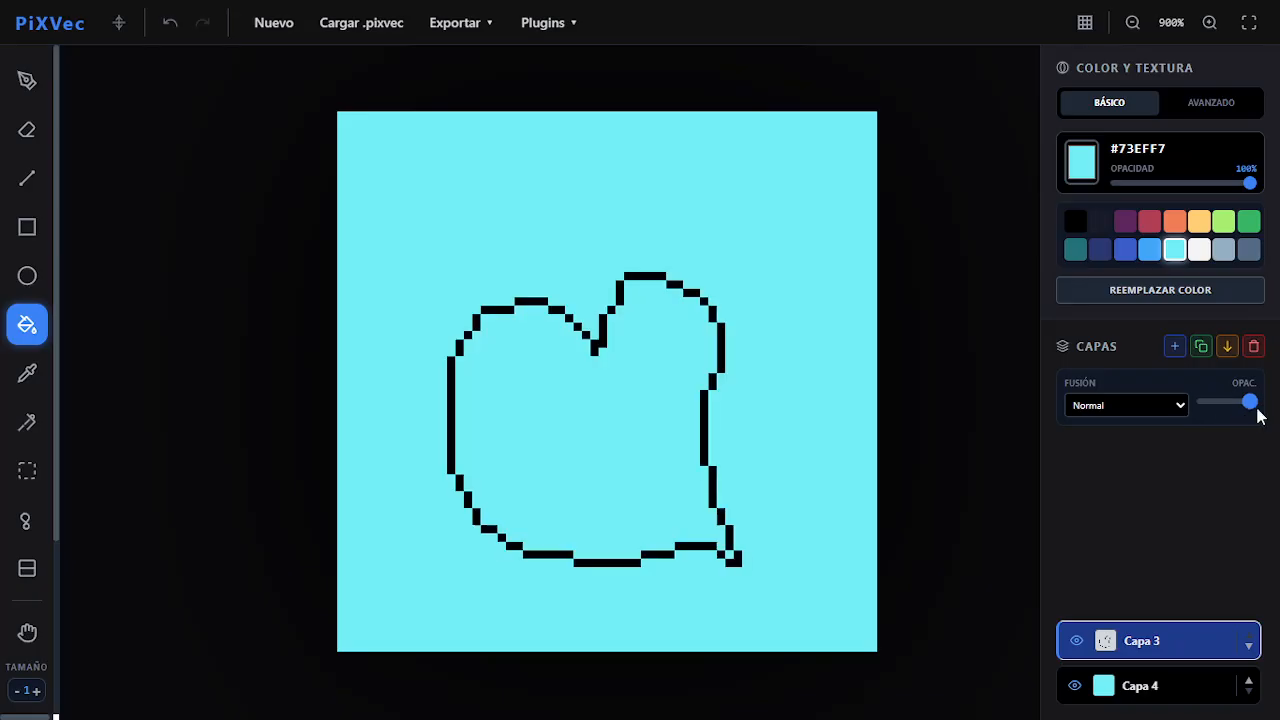
Merge a duplicate of Capa 3 back down into it and delete the merged outline layer.
{"action": "left_click", "coordinate": [1203, 350]}
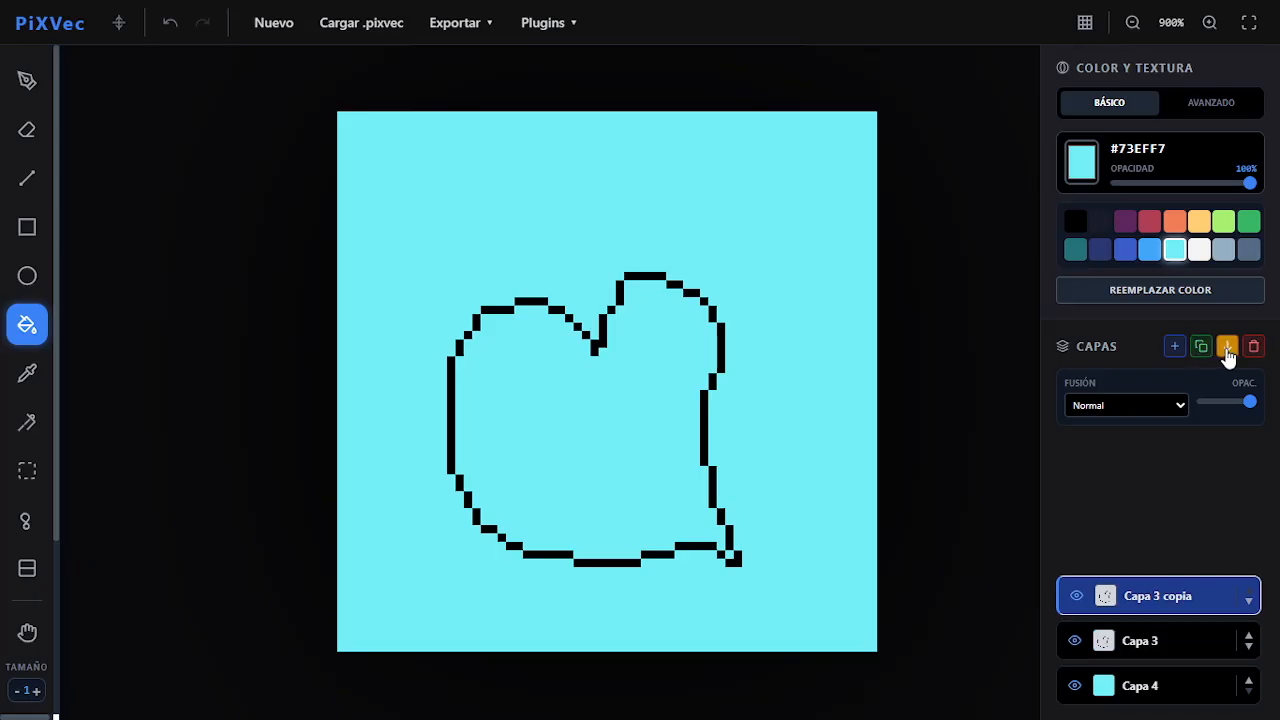
{"action": "left_click", "coordinate": [1227, 348]}
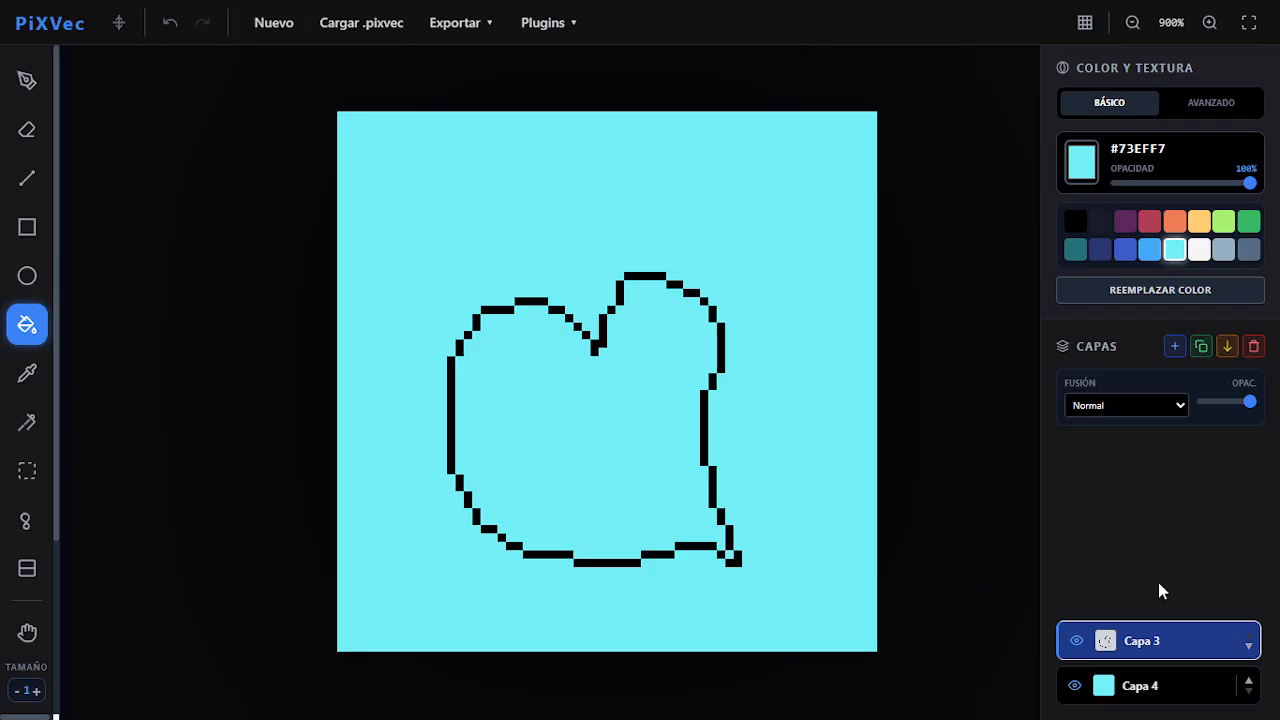
{"action": "left_click", "coordinate": [1254, 346]}
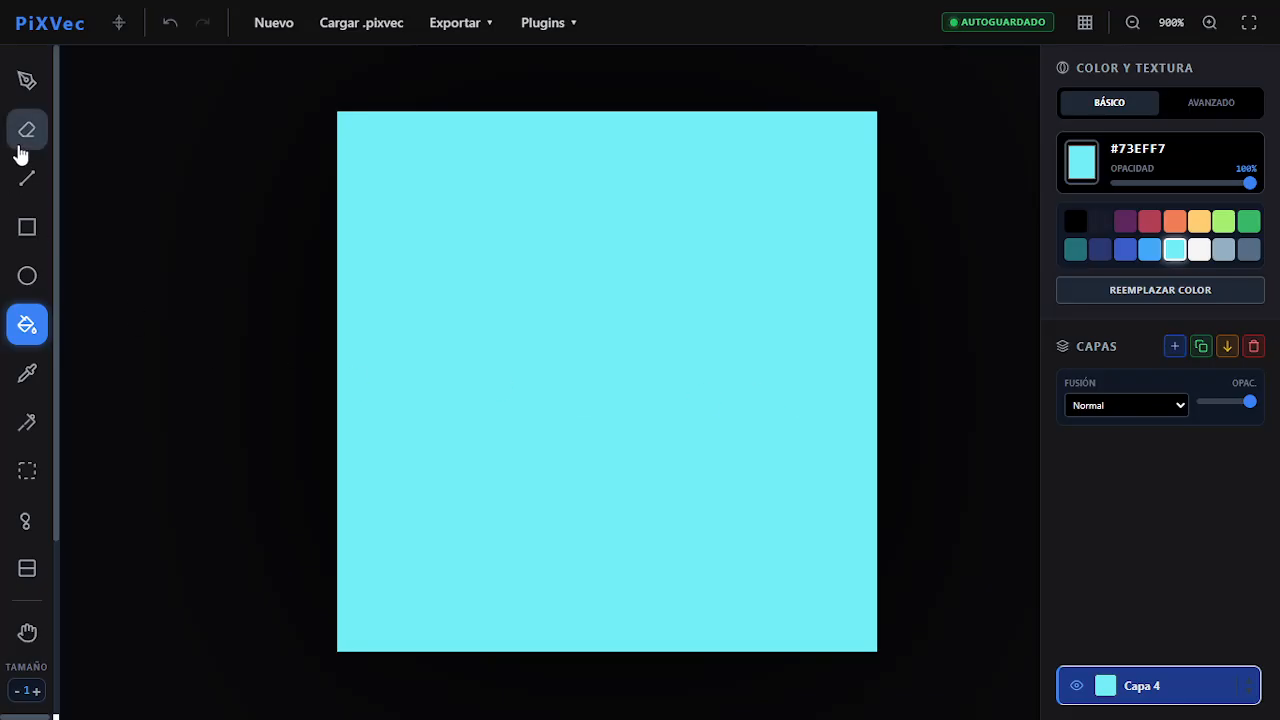
Draw a closed red #FF1414 pen outline on Capa 4 and fill its interior with the same red.
{"action": "left_click", "coordinate": [27, 82]}
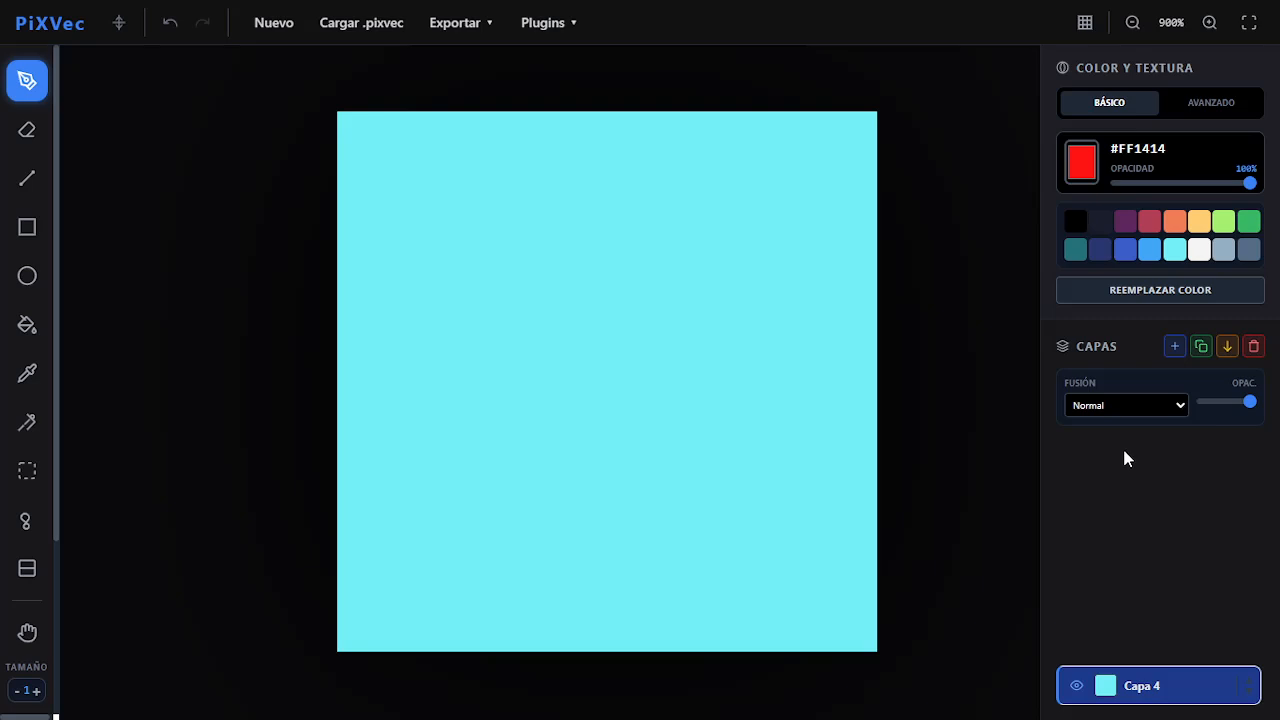
{"action": "mouse_move", "coordinate": [712, 252]}
{"action": "left_mouse_down"}
{"action": "mouse_move", "coordinate": [506, 401]}
{"action": "mouse_move", "coordinate": [535, 524]}
{"action": "mouse_move", "coordinate": [676, 583]}
{"action": "mouse_move", "coordinate": [749, 472]}
{"action": "mouse_move", "coordinate": [751, 280]}
{"action": "mouse_move", "coordinate": [720, 253]}
{"action": "left_mouse_up"}
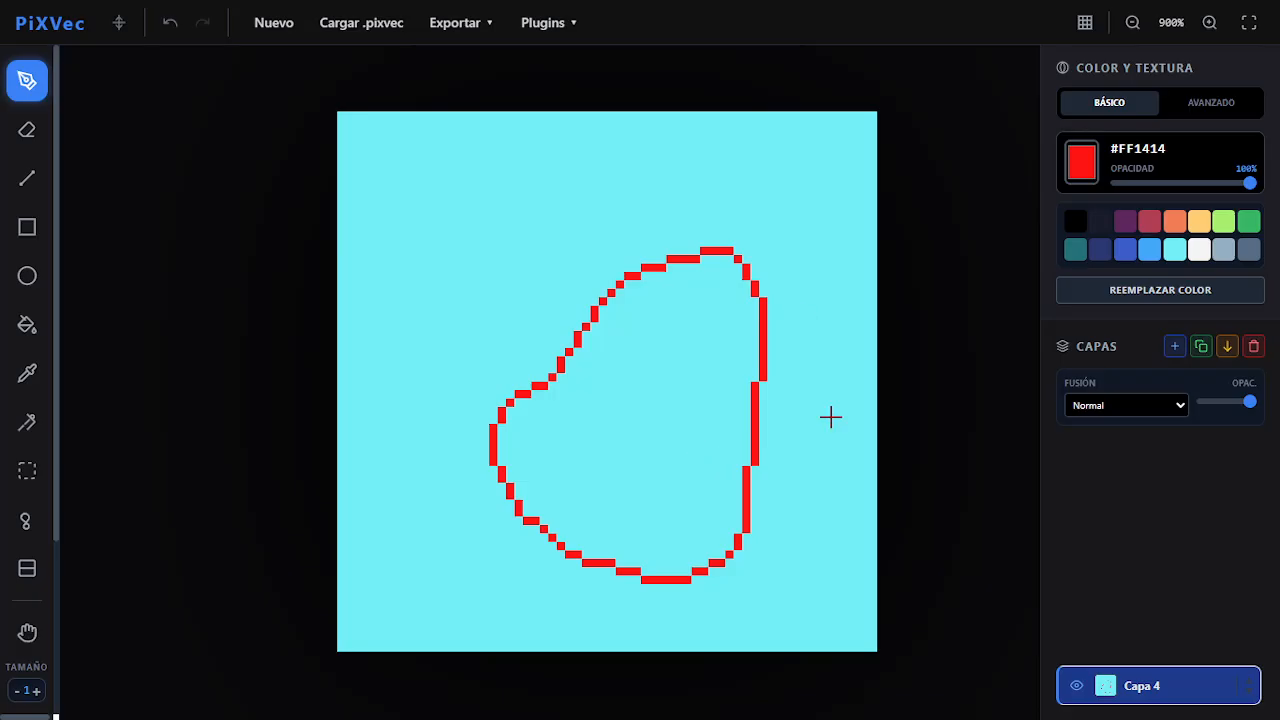
{"action": "left_click", "coordinate": [27, 324]}
{"action": "left_click", "coordinate": [710, 444]}
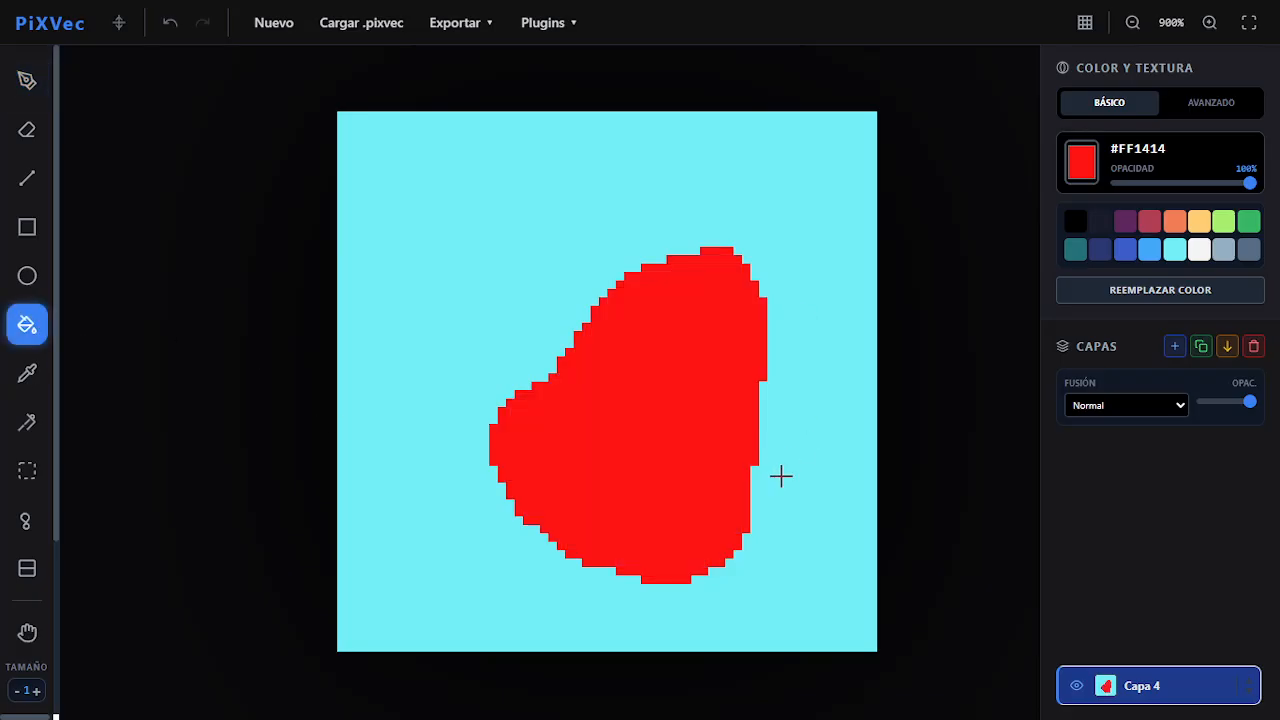
Replace the green #38B764 palette swatch with orange #FF7B00.
{"action": "left_click", "coordinate": [27, 82]}
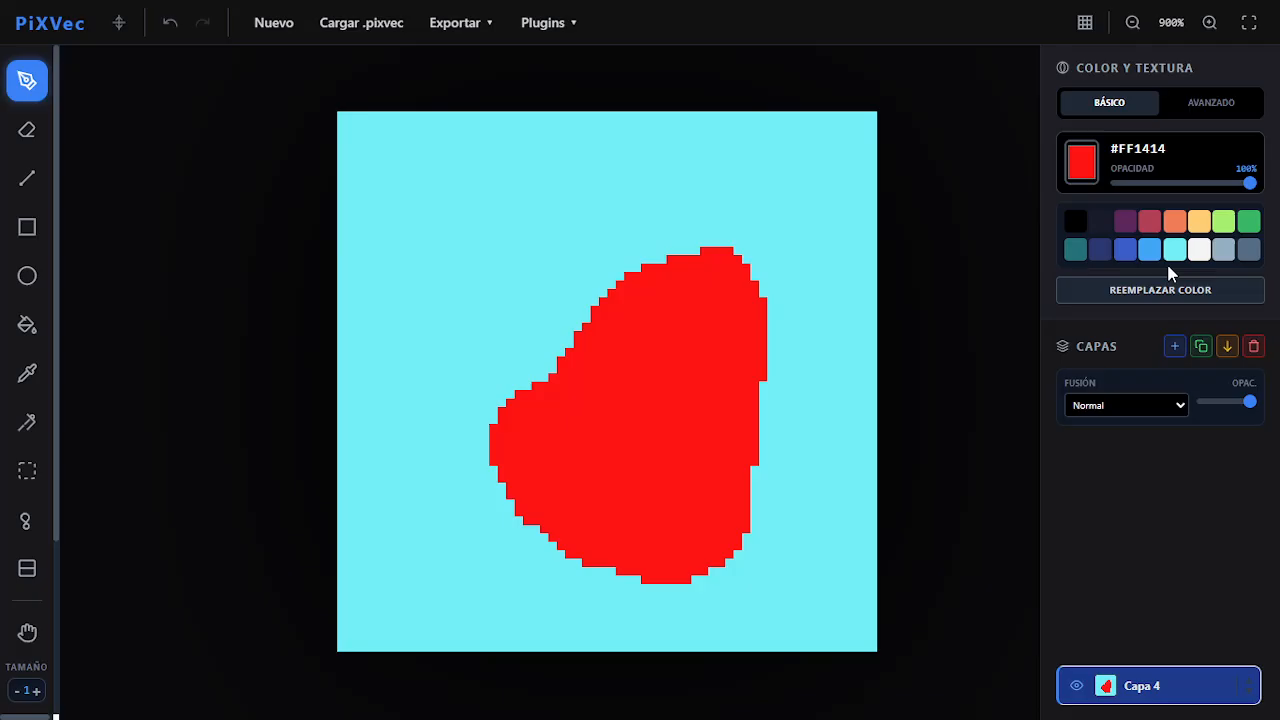
{"action": "left_click", "coordinate": [1250, 221]}
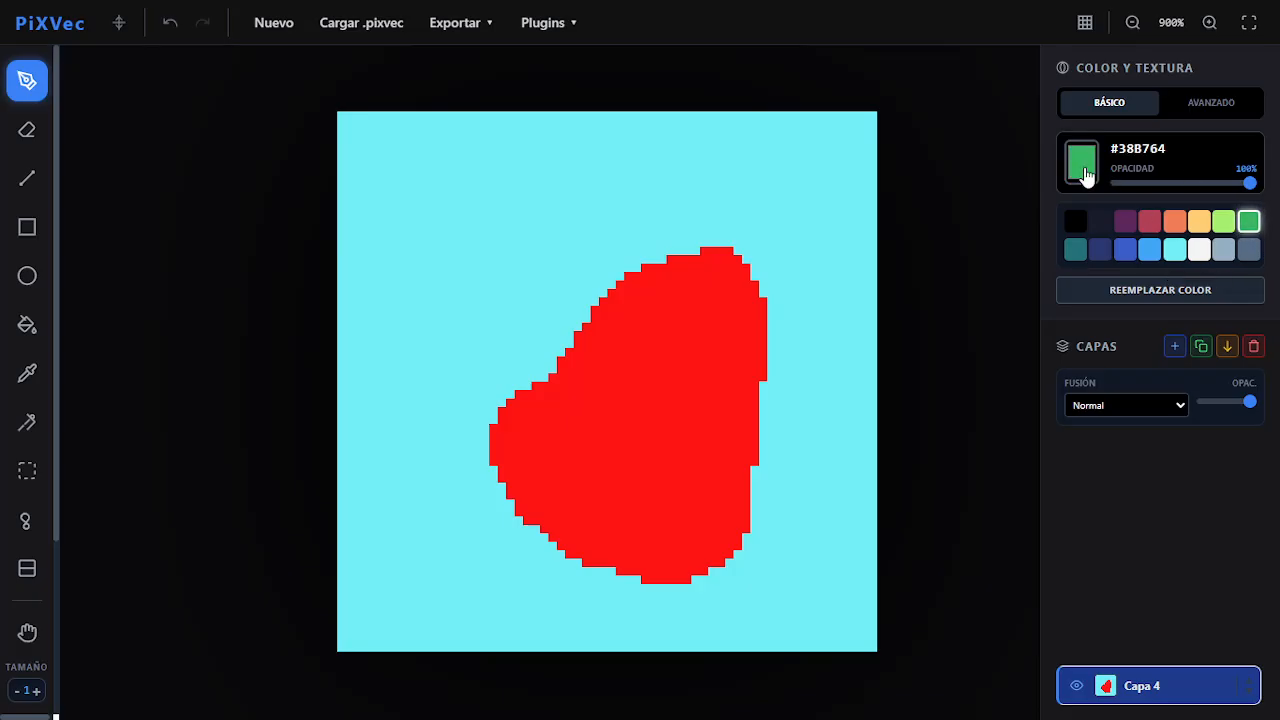
{"action": "left_click", "coordinate": [1072, 342]}
{"action": "left_click_drag", "start_coordinate": [1083, 240], "coordinate": [1090, 187]}
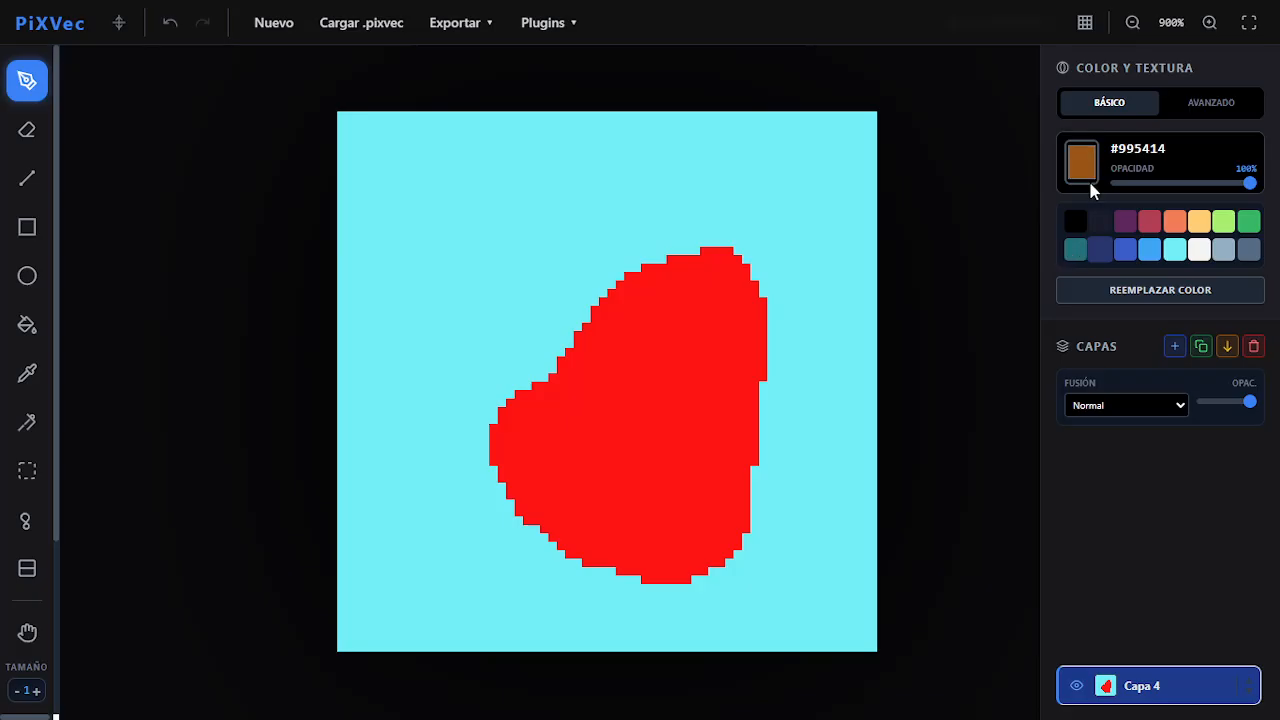
{"action": "left_click", "coordinate": [1166, 292]}
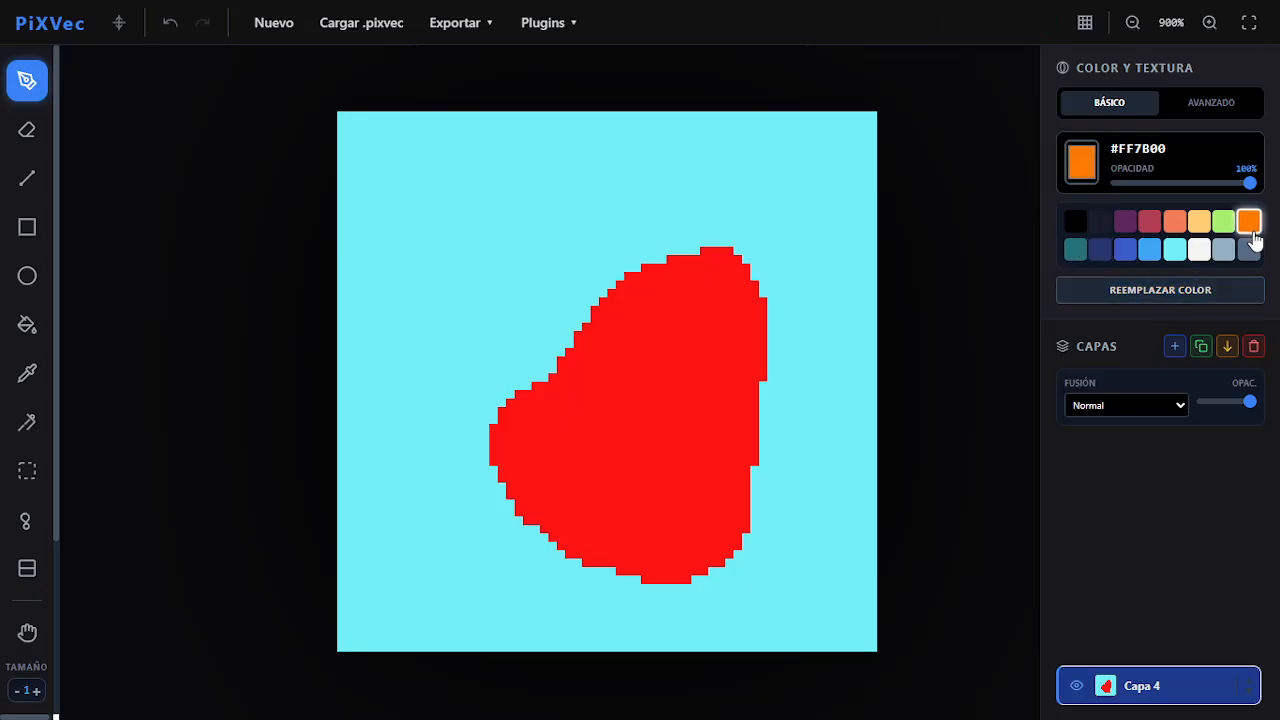
Draw a smaller closed orange #FF7B00 outline inside the red shape and fill it with orange.
{"action": "mouse_move", "coordinate": [681, 349]}
{"action": "left_mouse_down"}
{"action": "mouse_move", "coordinate": [606, 486]}
{"action": "mouse_move", "coordinate": [706, 409]}
{"action": "mouse_move", "coordinate": [676, 343]}
{"action": "left_mouse_up"}
{"action": "left_click", "coordinate": [32, 332]}
{"action": "left_click", "coordinate": [707, 482]}
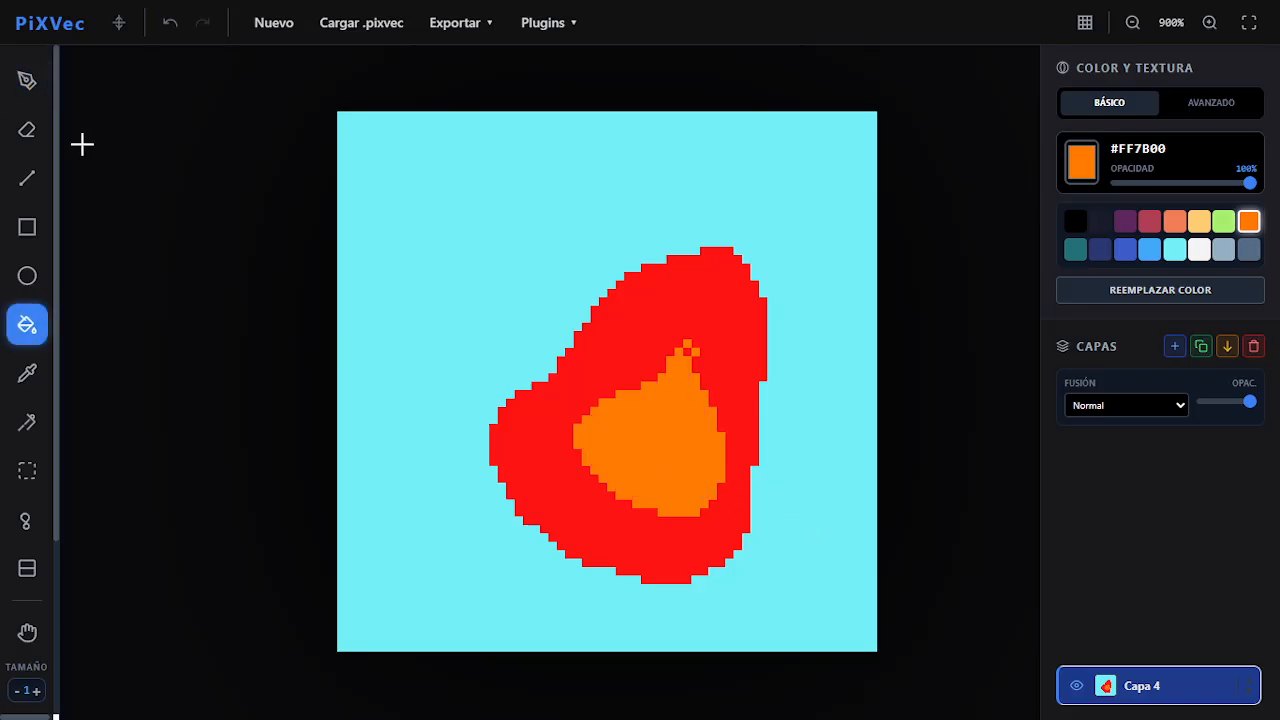
Switch back to the pen, show the advanced colour options and choose light green #A7F070.
{"action": "left_click", "coordinate": [28, 86]}
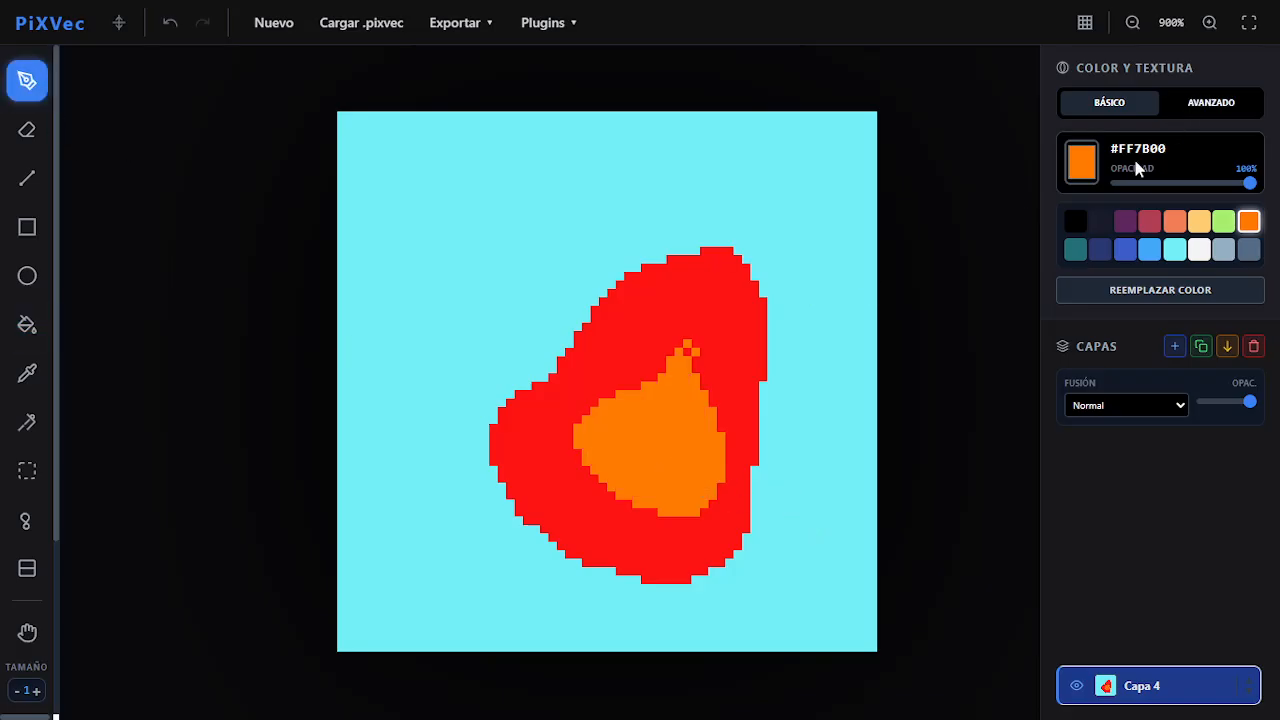
{"action": "left_click", "coordinate": [1182, 104]}
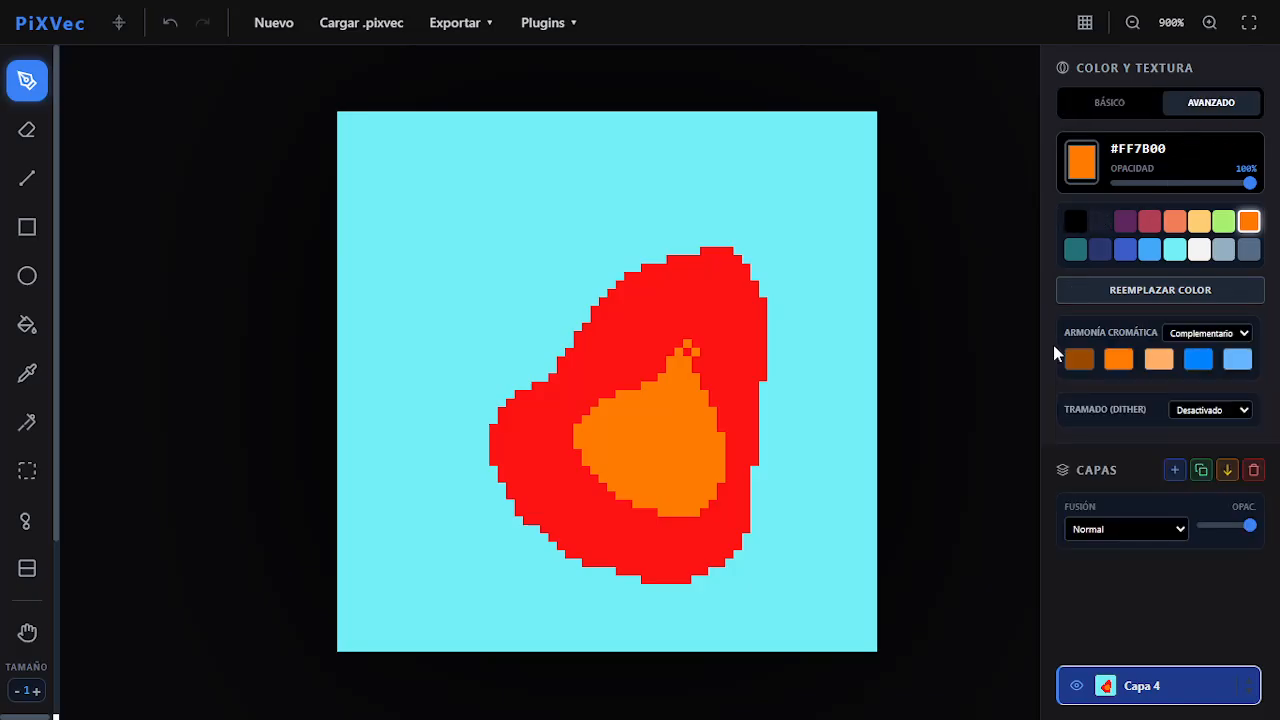
{"action": "left_click", "coordinate": [1223, 221]}
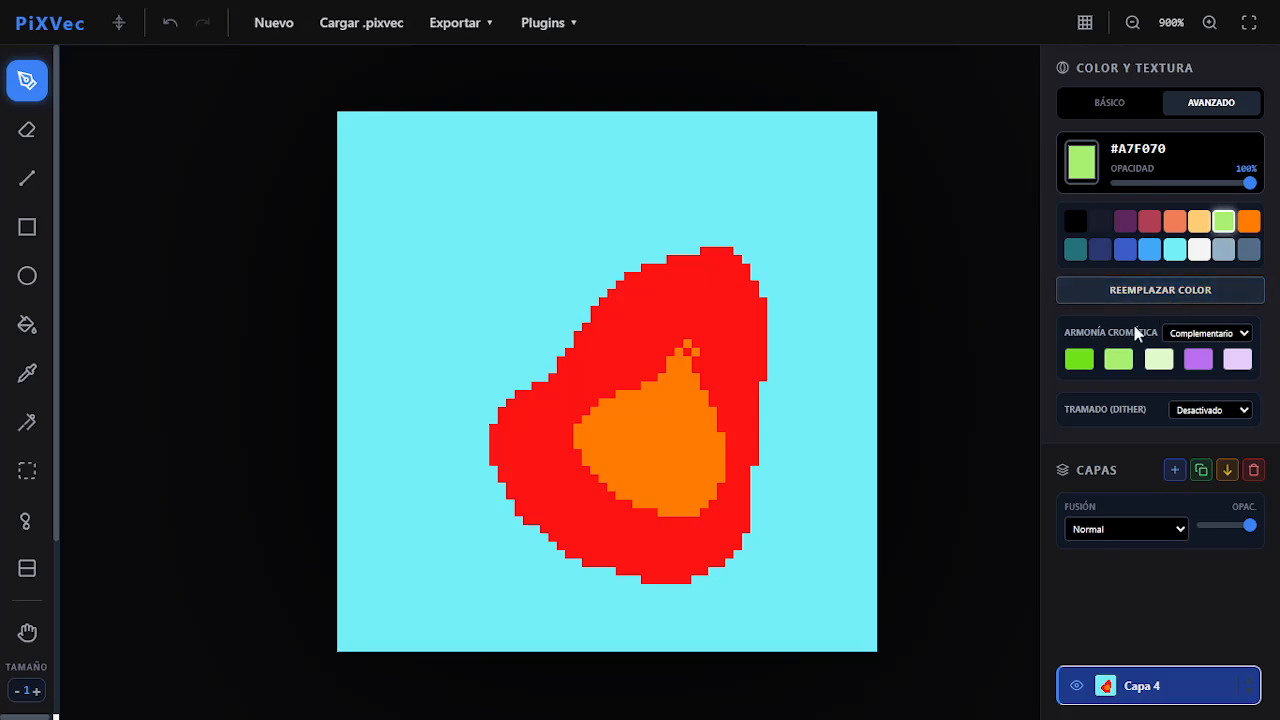
Try the Análogo and Tríada colour harmonies, then set the chromatic harmony to Monocromo.
{"action": "left_click", "coordinate": [1201, 341]}
{"action": "left_click", "coordinate": [1194, 385]}
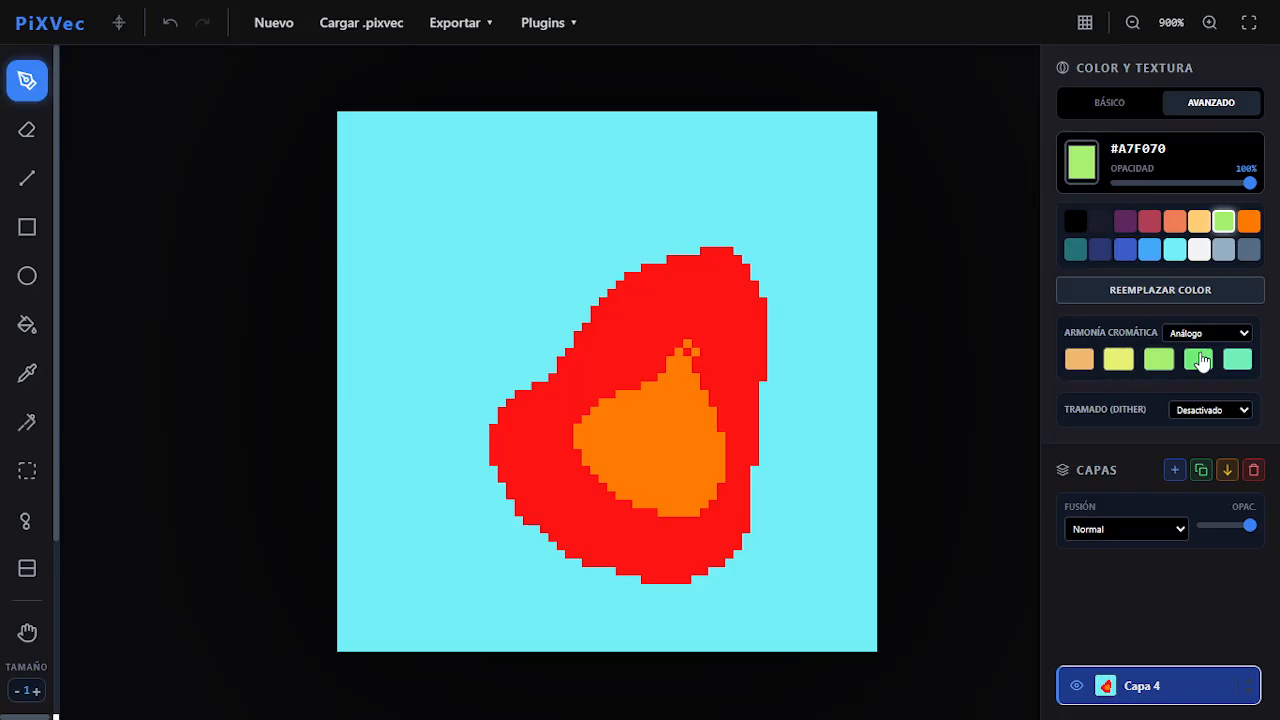
{"action": "left_click", "coordinate": [1202, 410]}
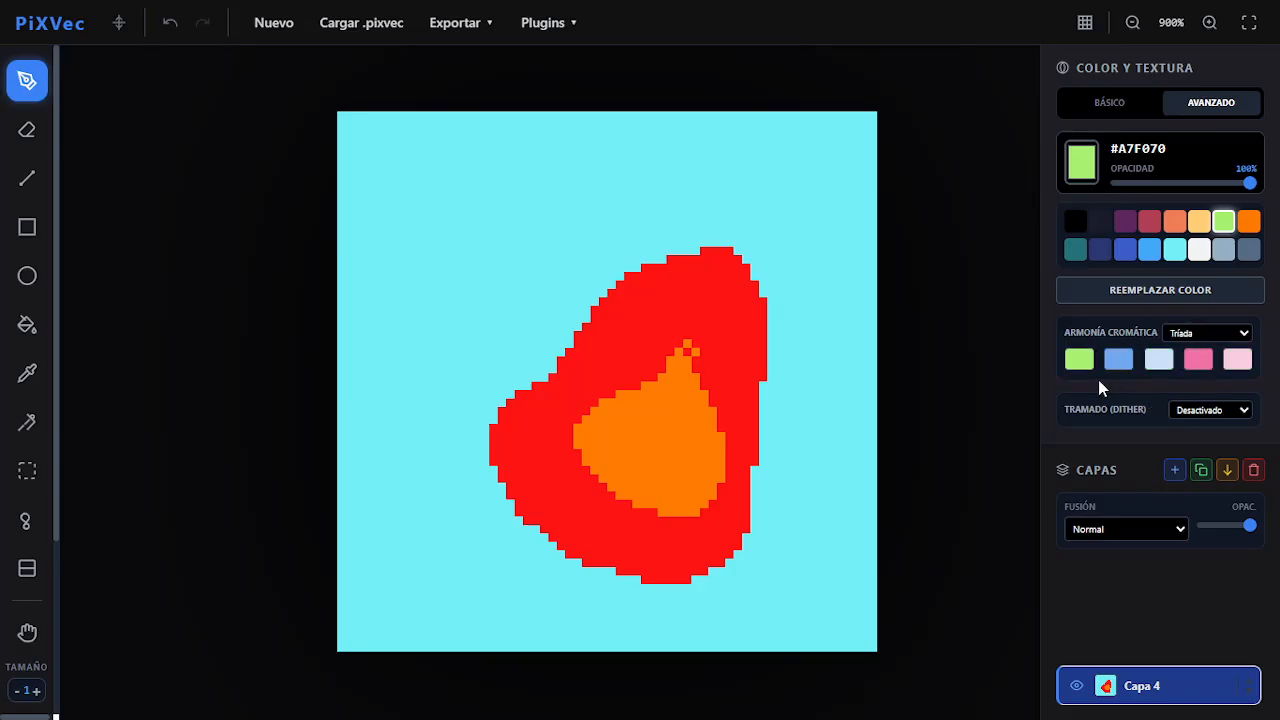
{"action": "left_click", "coordinate": [1192, 337]}
{"action": "left_click", "coordinate": [1202, 416]}
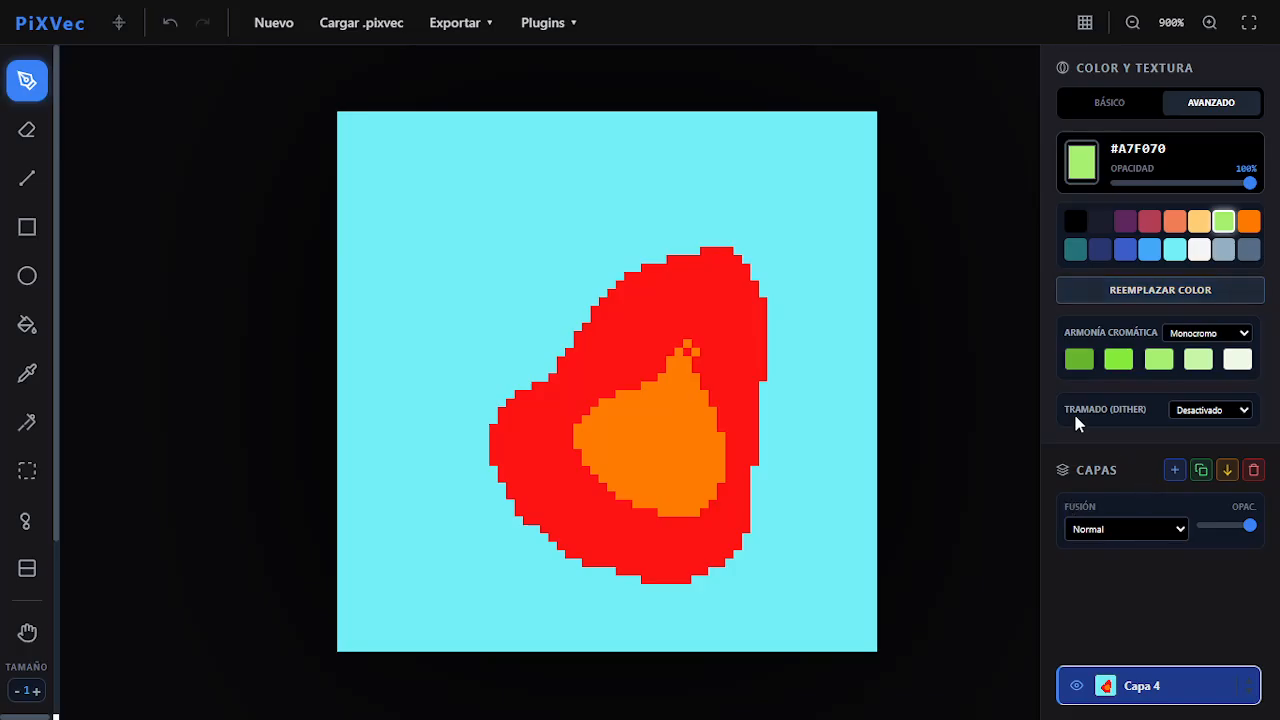
Set dithering to Damero (50%) and trace the edge of the red shape in black #000000.
{"action": "left_click", "coordinate": [1213, 457]}
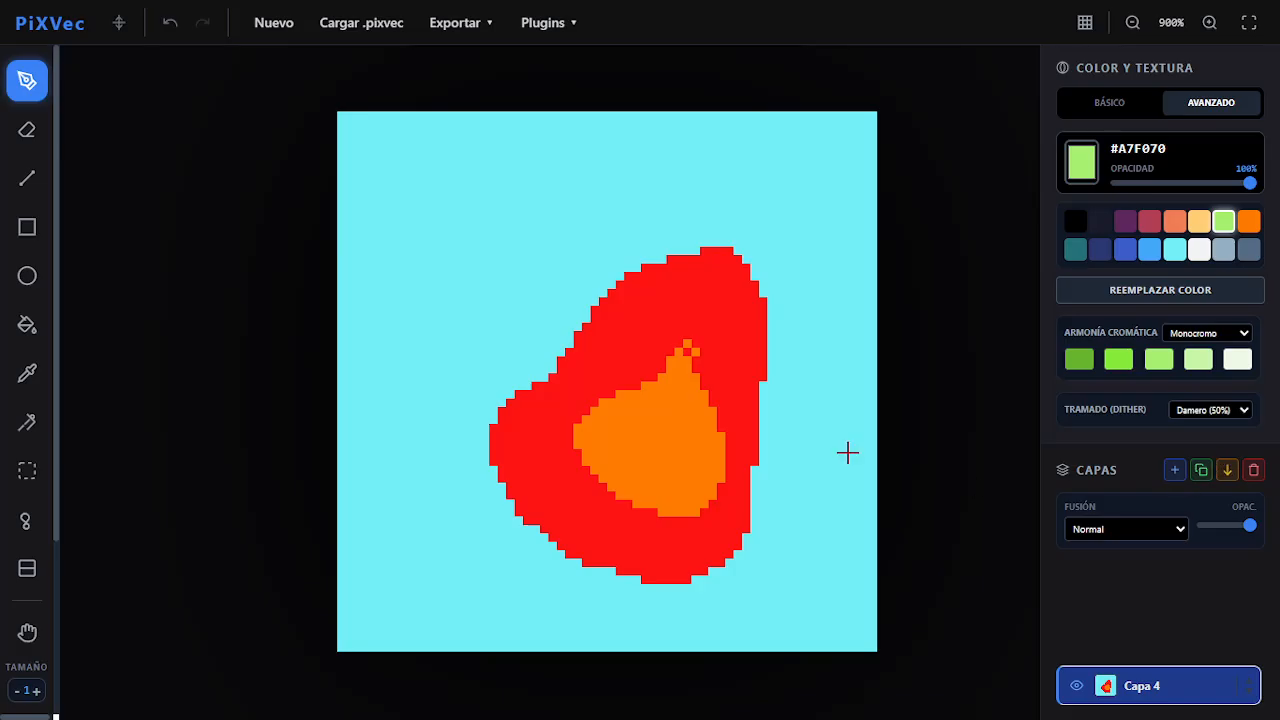
{"action": "left_click", "coordinate": [1075, 224]}
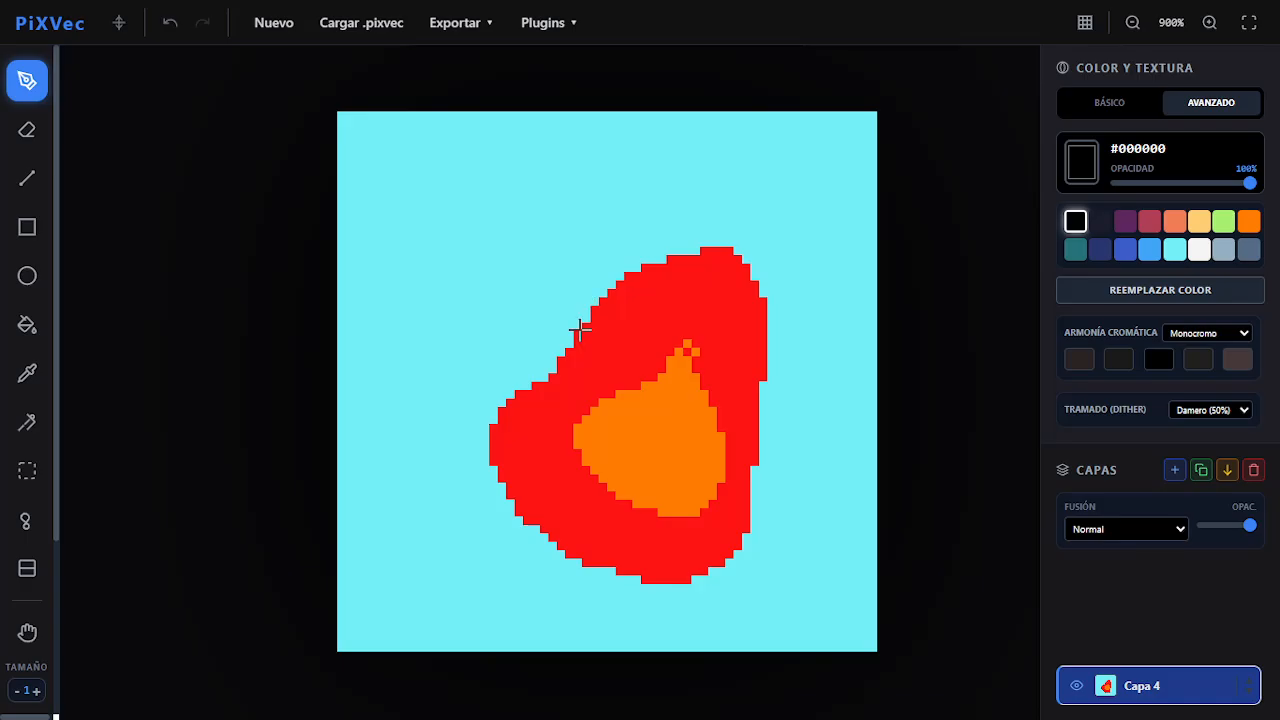
{"action": "mouse_move", "coordinate": [549, 369]}
{"action": "left_mouse_down"}
{"action": "mouse_move", "coordinate": [500, 415]}
{"action": "mouse_move", "coordinate": [522, 513]}
{"action": "mouse_move", "coordinate": [605, 560]}
{"action": "mouse_move", "coordinate": [704, 575]}
{"action": "mouse_move", "coordinate": [744, 534]}
{"action": "mouse_move", "coordinate": [763, 412]}
{"action": "mouse_move", "coordinate": [760, 278]}
{"action": "mouse_move", "coordinate": [693, 248]}
{"action": "mouse_move", "coordinate": [592, 303]}
{"action": "mouse_move", "coordinate": [537, 375]}
{"action": "left_mouse_up"}
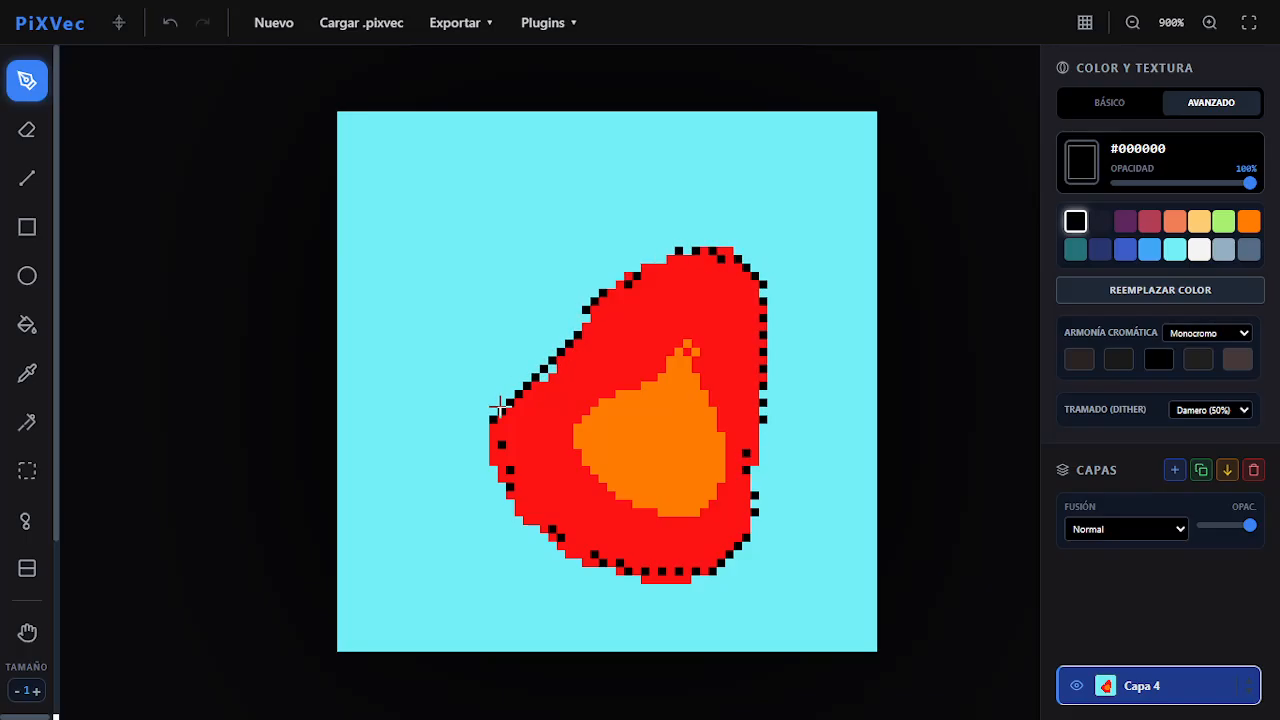
{"action": "left_click_drag", "start_coordinate": [495, 461], "coordinate": [551, 536]}
Set the chromatic harmony to Complementario with dithering at Desactivado, and return to the basic colour options.
{"action": "left_click", "coordinate": [1197, 354]}
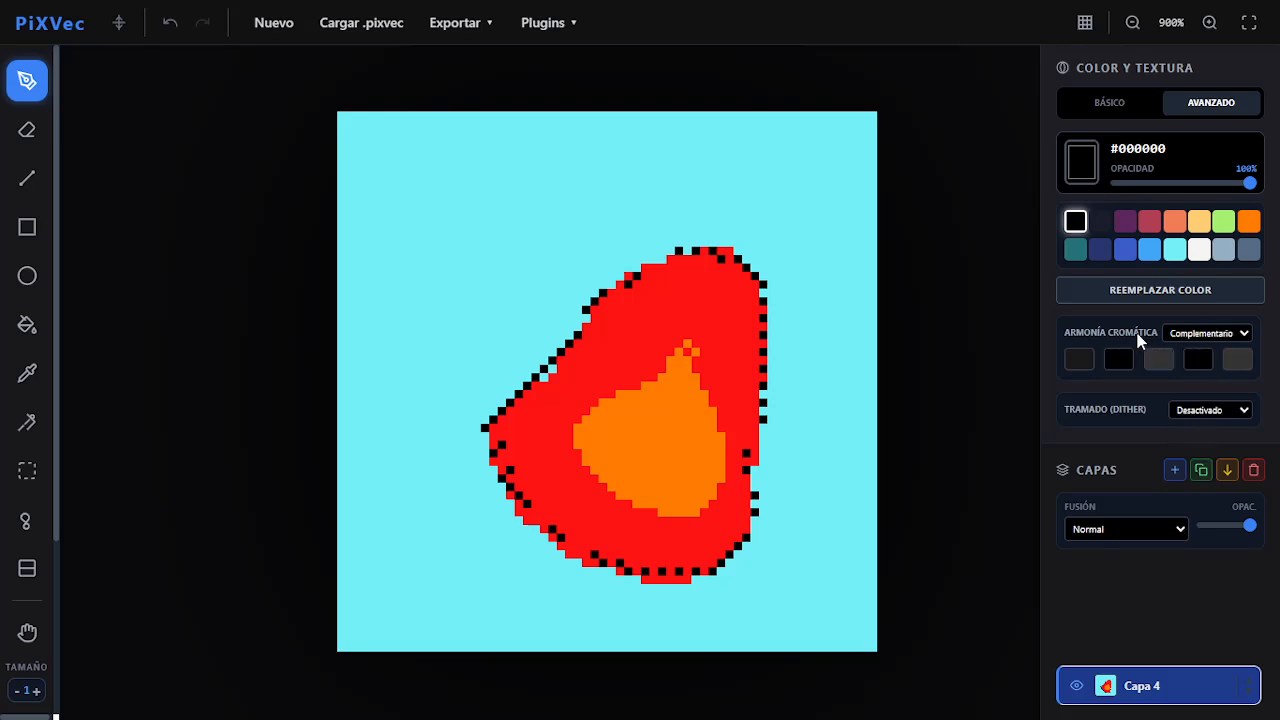
{"action": "left_click", "coordinate": [1140, 104]}
Show the square pixel grid and replace layer Capa 4 with a new empty layer.
{"action": "left_click", "coordinate": [1085, 22]}
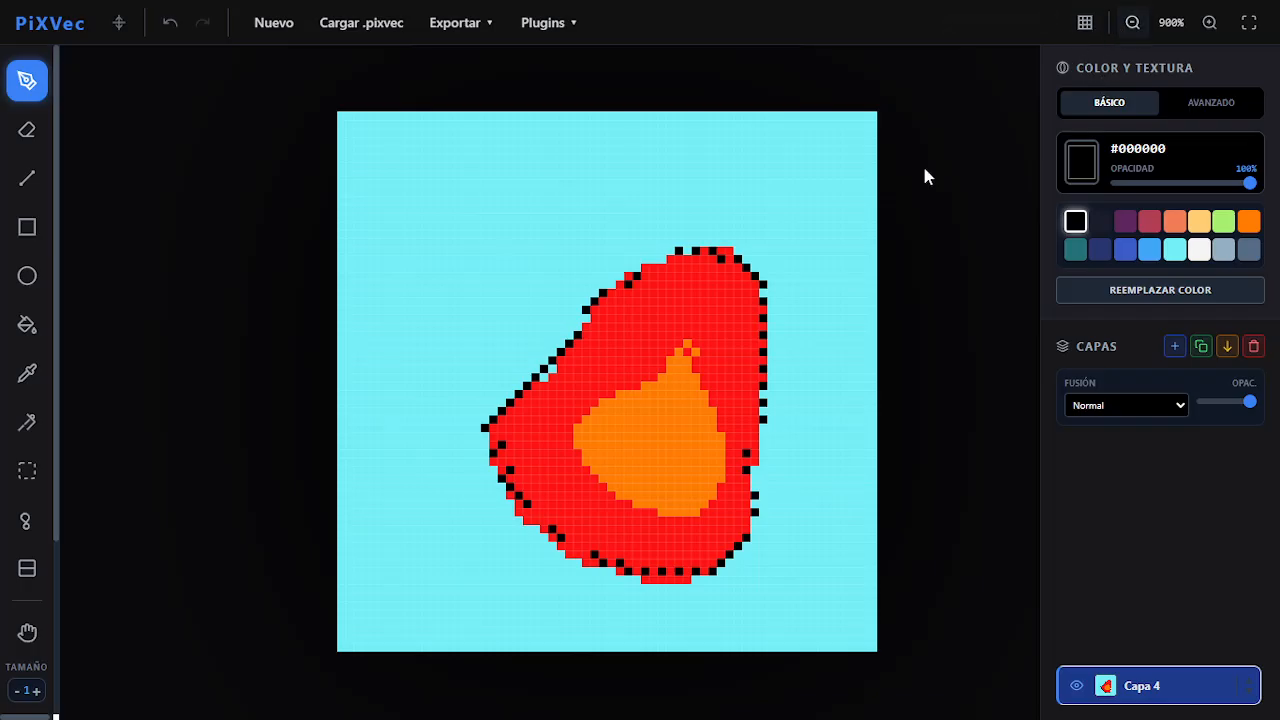
{"action": "left_click", "coordinate": [1177, 346]}
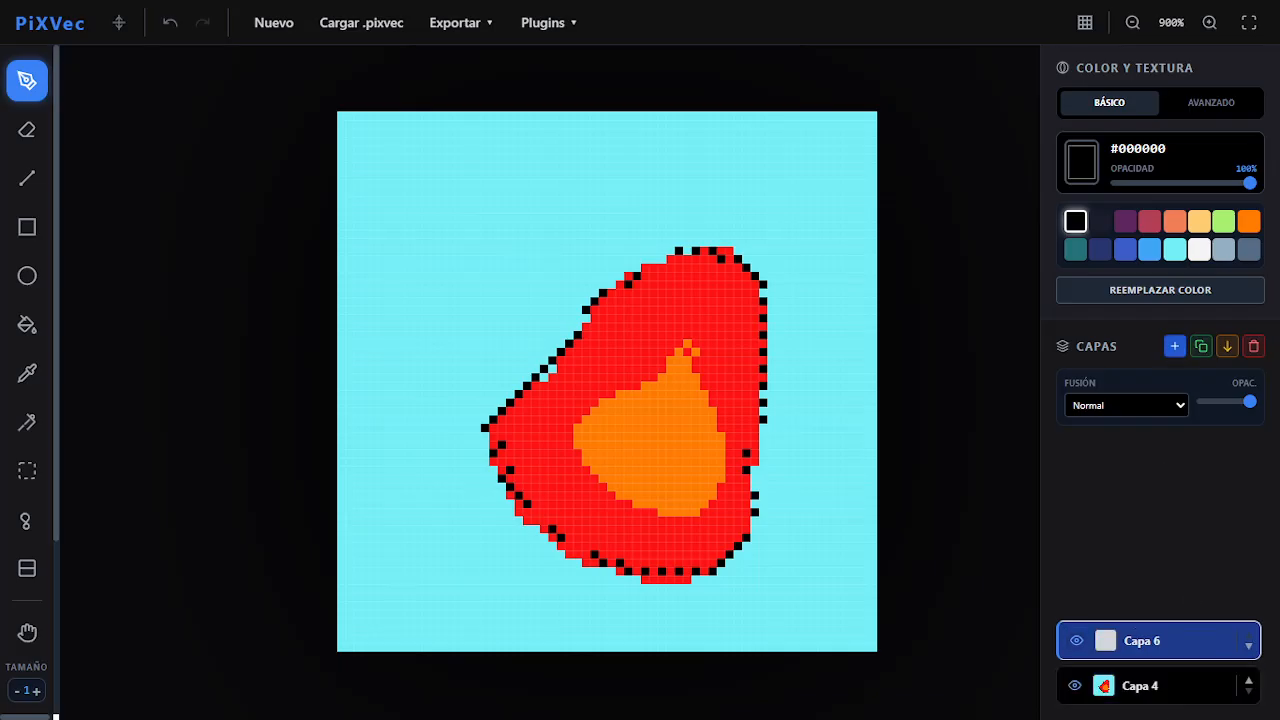
{"action": "left_click", "coordinate": [1216, 688]}
{"action": "left_click", "coordinate": [1252, 347]}
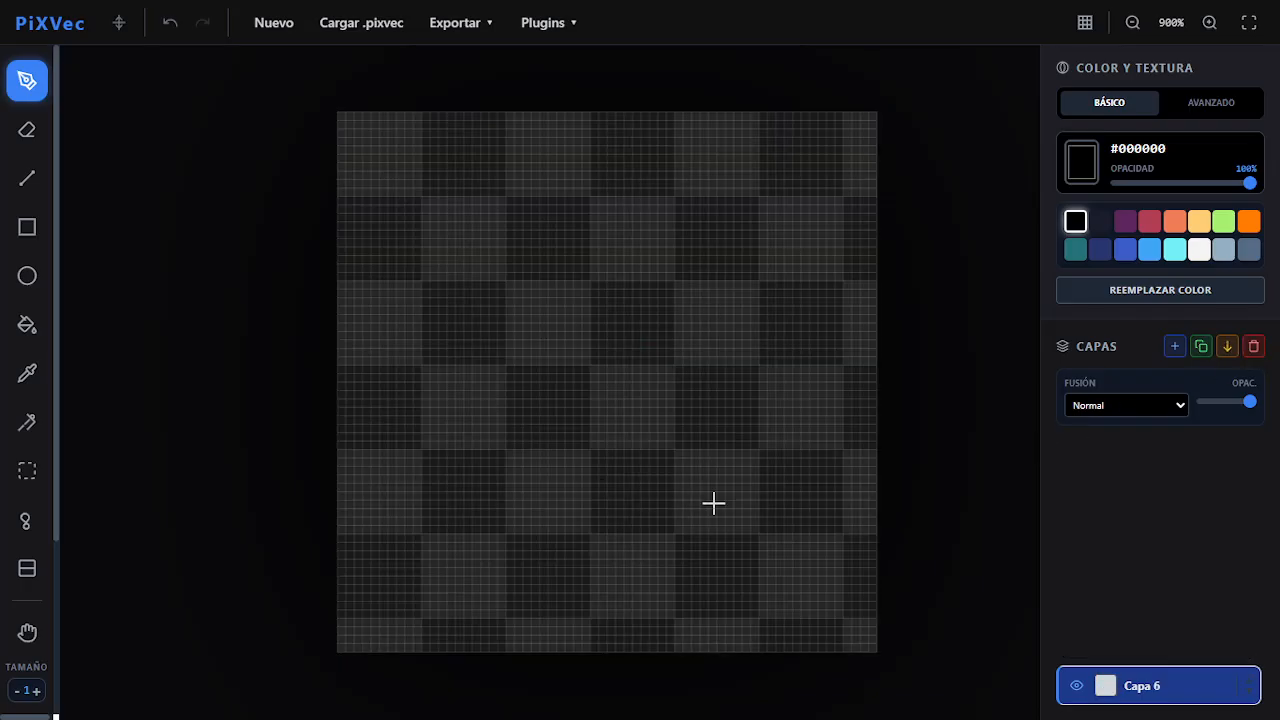
Switch the canvas grid to isometric and then turn the grid off.
{"action": "left_click", "coordinate": [1083, 22]}
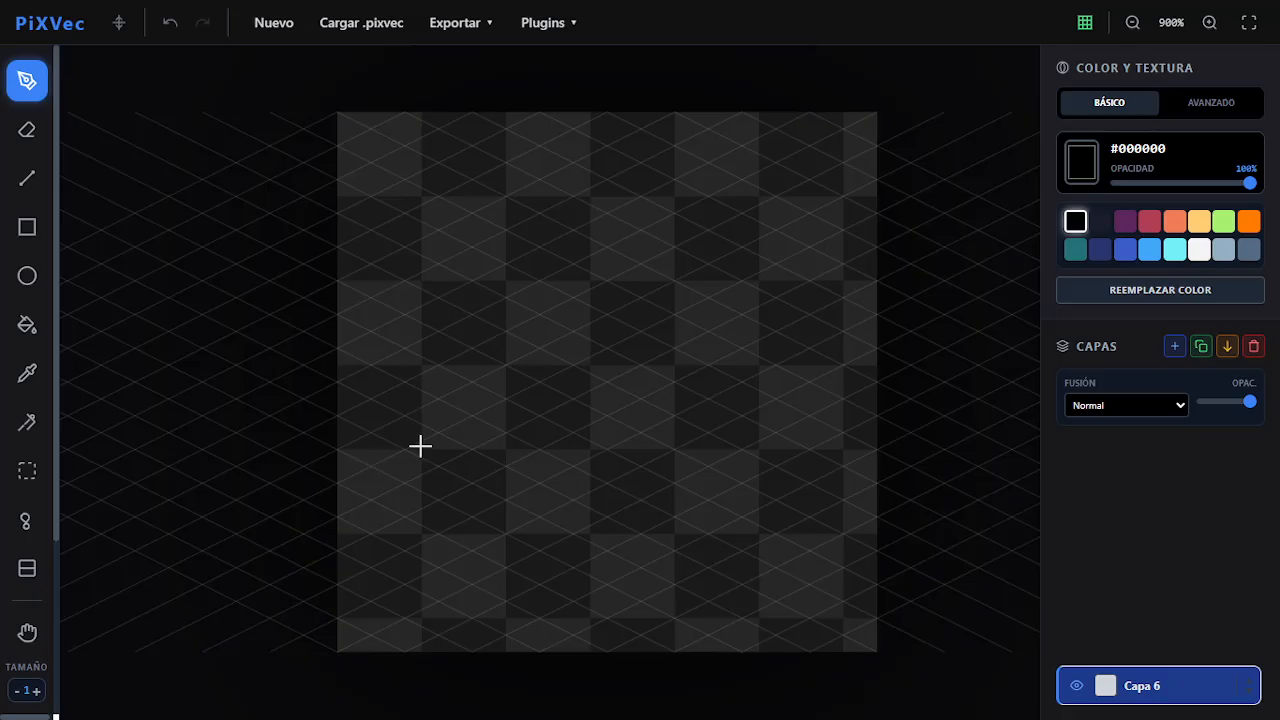
{"action": "left_click", "coordinate": [1086, 24]}
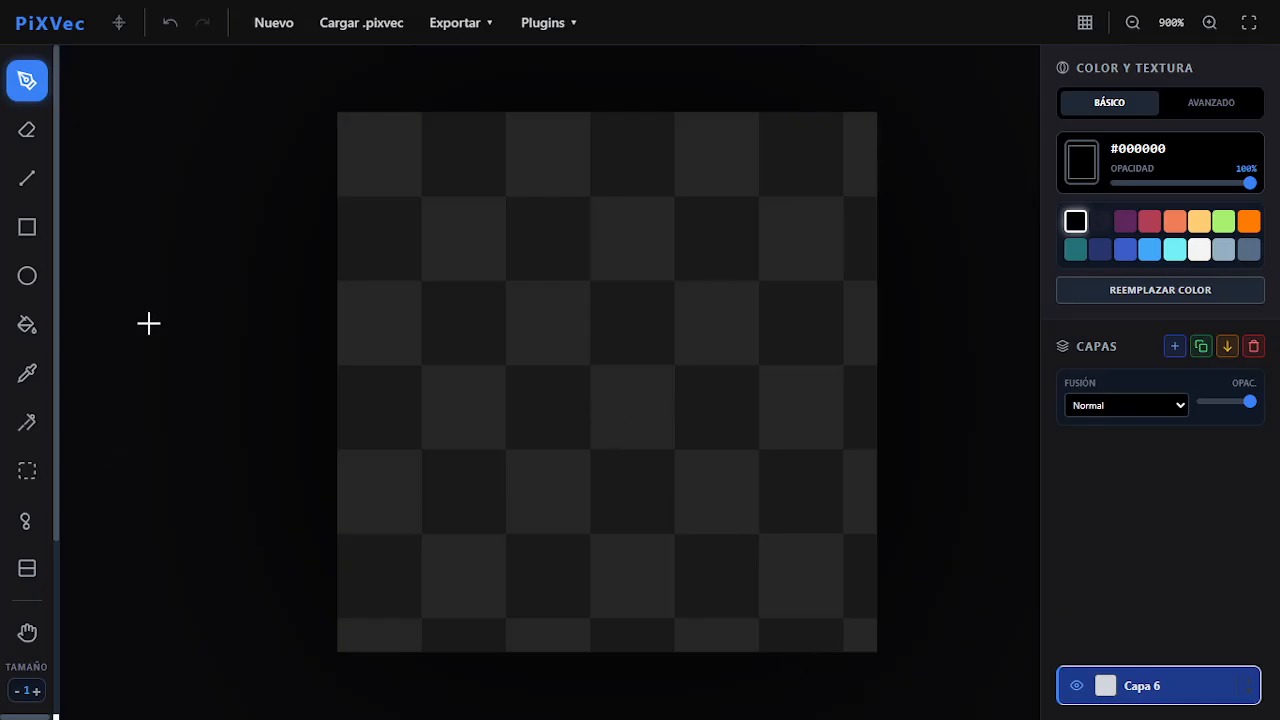
{"action": "scroll", "coordinate": [12, 420], "scroll_direction": "down", "scroll_amount": 2}
{"action": "scroll", "coordinate": [30, 427], "scroll_direction": "up", "scroll_amount": 2}
{"action": "scroll", "coordinate": [20, 470], "scroll_direction": "down", "scroll_amount": 3}
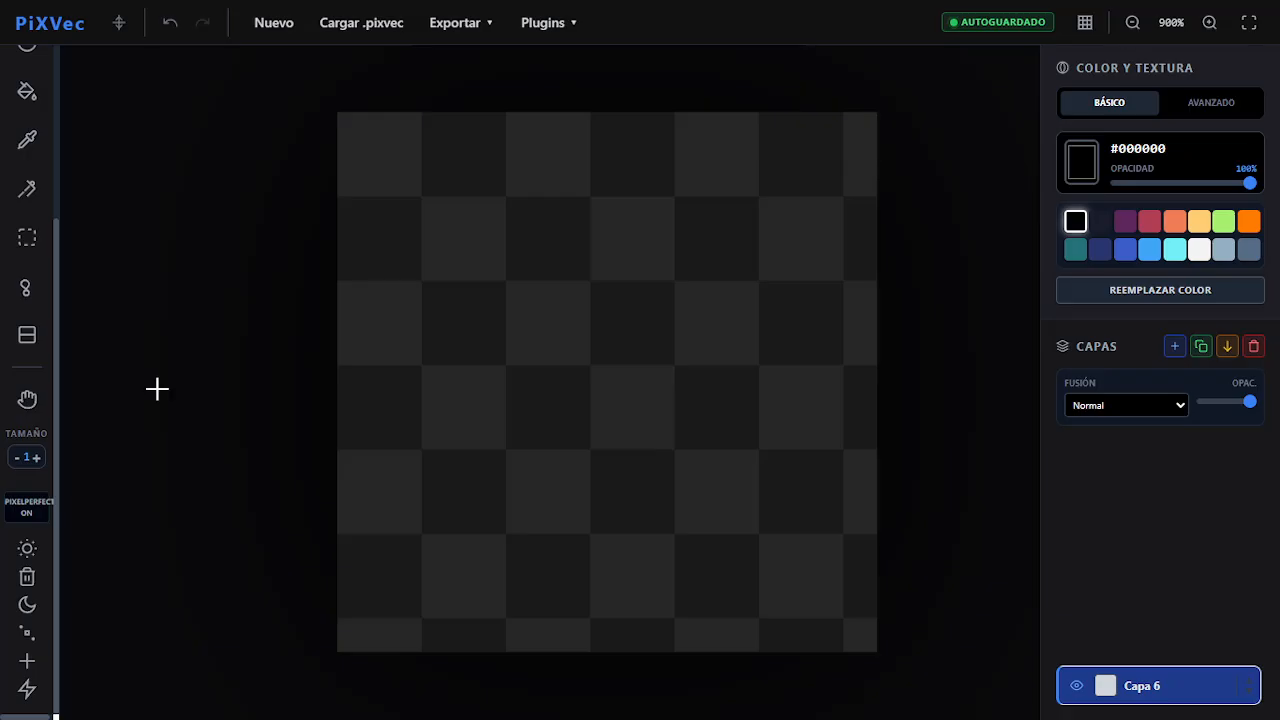
{"action": "scroll", "coordinate": [3, 266], "scroll_direction": "up", "scroll_amount": 3}
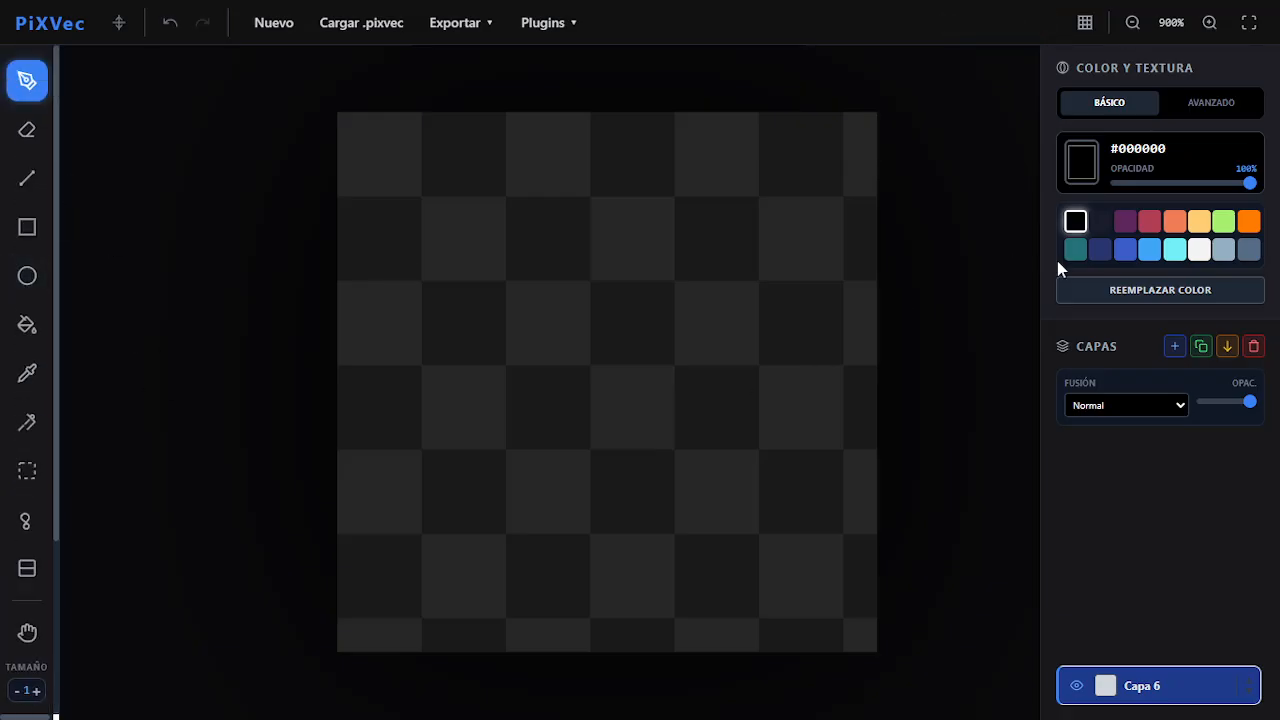
Draw a closed, V-shaped heart outline in purple #5D275D on the empty canvas and fill it with the same purple.
{"action": "left_click", "coordinate": [1124, 221]}
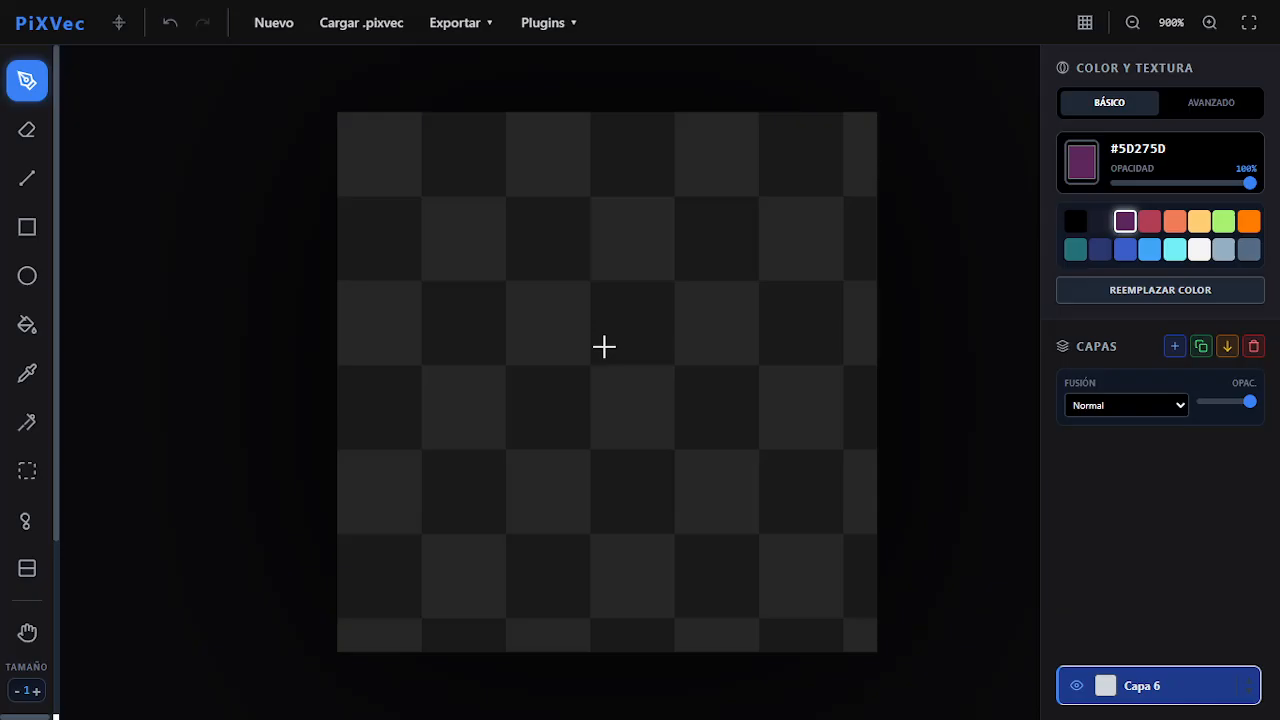
{"action": "mouse_move", "coordinate": [603, 394]}
{"action": "left_mouse_down"}
{"action": "mouse_move", "coordinate": [534, 303]}
{"action": "mouse_move", "coordinate": [473, 276]}
{"action": "mouse_move", "coordinate": [436, 313]}
{"action": "mouse_move", "coordinate": [460, 369]}
{"action": "mouse_move", "coordinate": [558, 416]}
{"action": "mouse_move", "coordinate": [612, 480]}
{"action": "left_mouse_up"}
{"action": "left_click_drag", "start_coordinate": [606, 394], "coordinate": [645, 325]}
{"action": "mouse_move", "coordinate": [654, 263]}
{"action": "left_mouse_down"}
{"action": "mouse_move", "coordinate": [791, 291]}
{"action": "mouse_move", "coordinate": [660, 414]}
{"action": "mouse_move", "coordinate": [629, 474]}
{"action": "mouse_move", "coordinate": [600, 472]}
{"action": "left_mouse_up"}
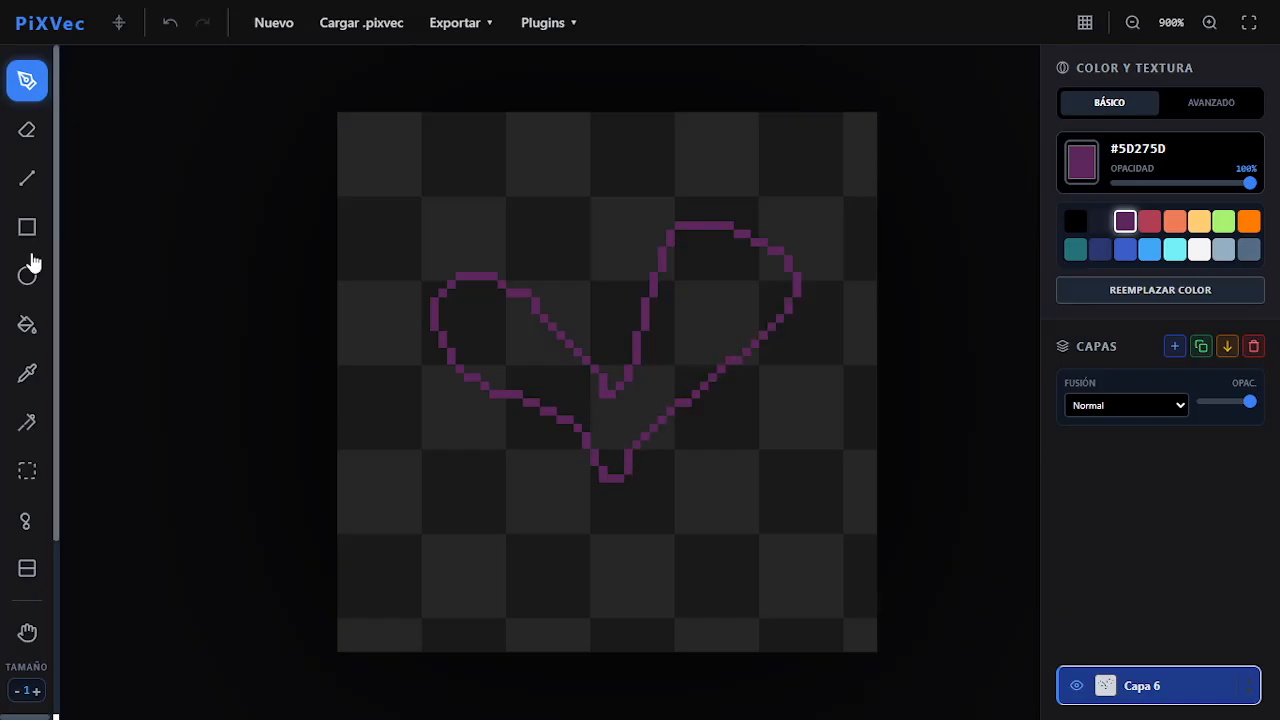
{"action": "left_click", "coordinate": [27, 323]}
{"action": "left_click", "coordinate": [686, 354]}
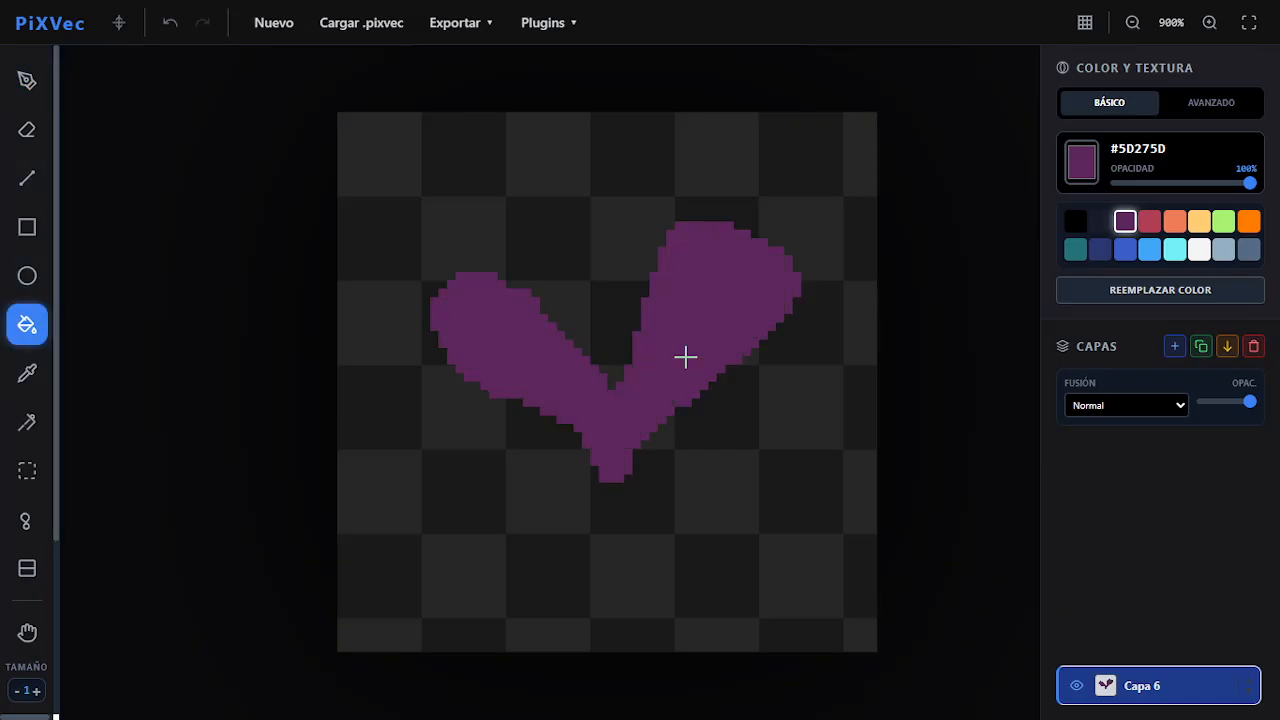
Trace the purple shape's edge with the pen in black #000000 and draw a small closed eye outline inside each lobe.
{"action": "left_click", "coordinate": [27, 80]}
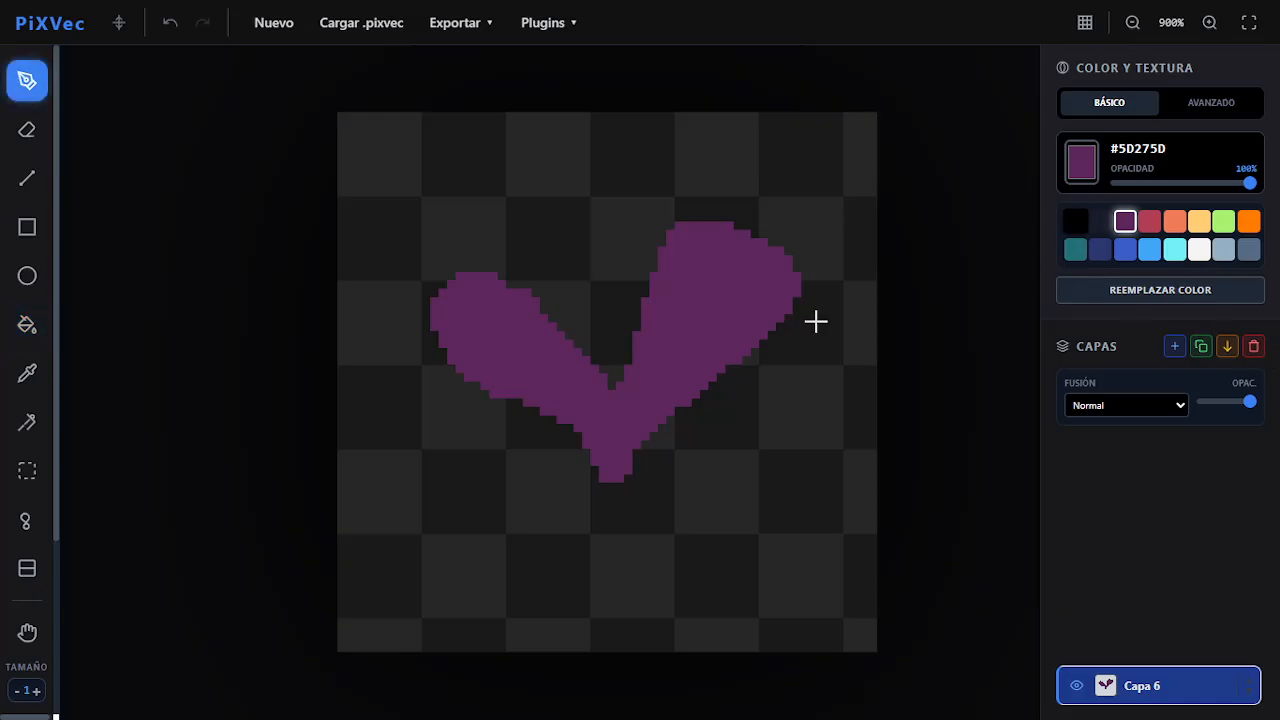
{"action": "left_click", "coordinate": [1075, 221]}
{"action": "mouse_move", "coordinate": [806, 290]}
{"action": "left_mouse_down"}
{"action": "mouse_move", "coordinate": [645, 434]}
{"action": "mouse_move", "coordinate": [619, 483]}
{"action": "mouse_move", "coordinate": [589, 472]}
{"action": "mouse_move", "coordinate": [566, 426]}
{"action": "mouse_move", "coordinate": [424, 364]}
{"action": "mouse_move", "coordinate": [429, 310]}
{"action": "mouse_move", "coordinate": [476, 274]}
{"action": "mouse_move", "coordinate": [432, 345]}
{"action": "mouse_move", "coordinate": [498, 283]}
{"action": "mouse_move", "coordinate": [475, 281]}
{"action": "mouse_move", "coordinate": [553, 329]}
{"action": "mouse_move", "coordinate": [588, 380]}
{"action": "mouse_move", "coordinate": [617, 388]}
{"action": "mouse_move", "coordinate": [619, 333]}
{"action": "mouse_move", "coordinate": [682, 235]}
{"action": "mouse_move", "coordinate": [713, 222]}
{"action": "mouse_move", "coordinate": [777, 245]}
{"action": "mouse_move", "coordinate": [812, 295]}
{"action": "left_mouse_up"}
{"action": "mouse_move", "coordinate": [722, 267]}
{"action": "left_mouse_down"}
{"action": "mouse_move", "coordinate": [687, 313]}
{"action": "mouse_move", "coordinate": [703, 343]}
{"action": "mouse_move", "coordinate": [718, 268]}
{"action": "left_mouse_up"}
{"action": "mouse_move", "coordinate": [474, 326]}
{"action": "left_mouse_down"}
{"action": "mouse_move", "coordinate": [541, 366]}
{"action": "mouse_move", "coordinate": [477, 323]}
{"action": "left_mouse_up"}
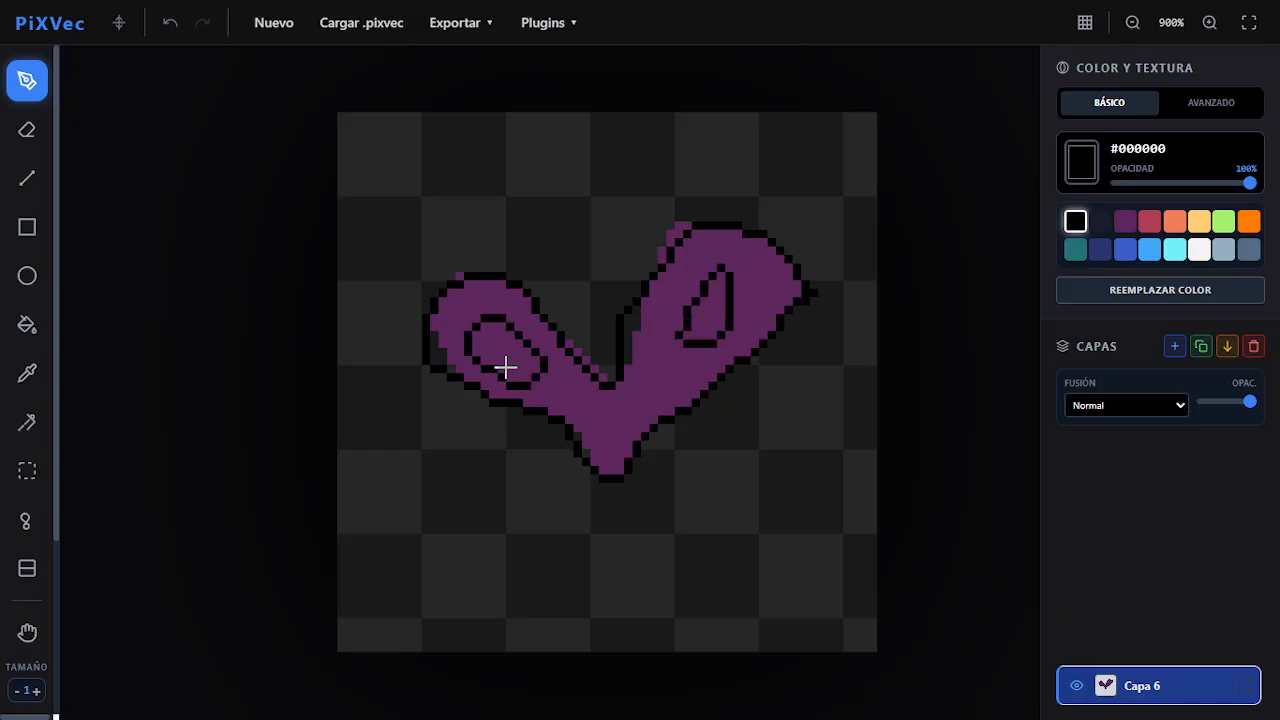
Fill both eye outlines inside the purple shape with black.
{"action": "left_click", "coordinate": [27, 325]}
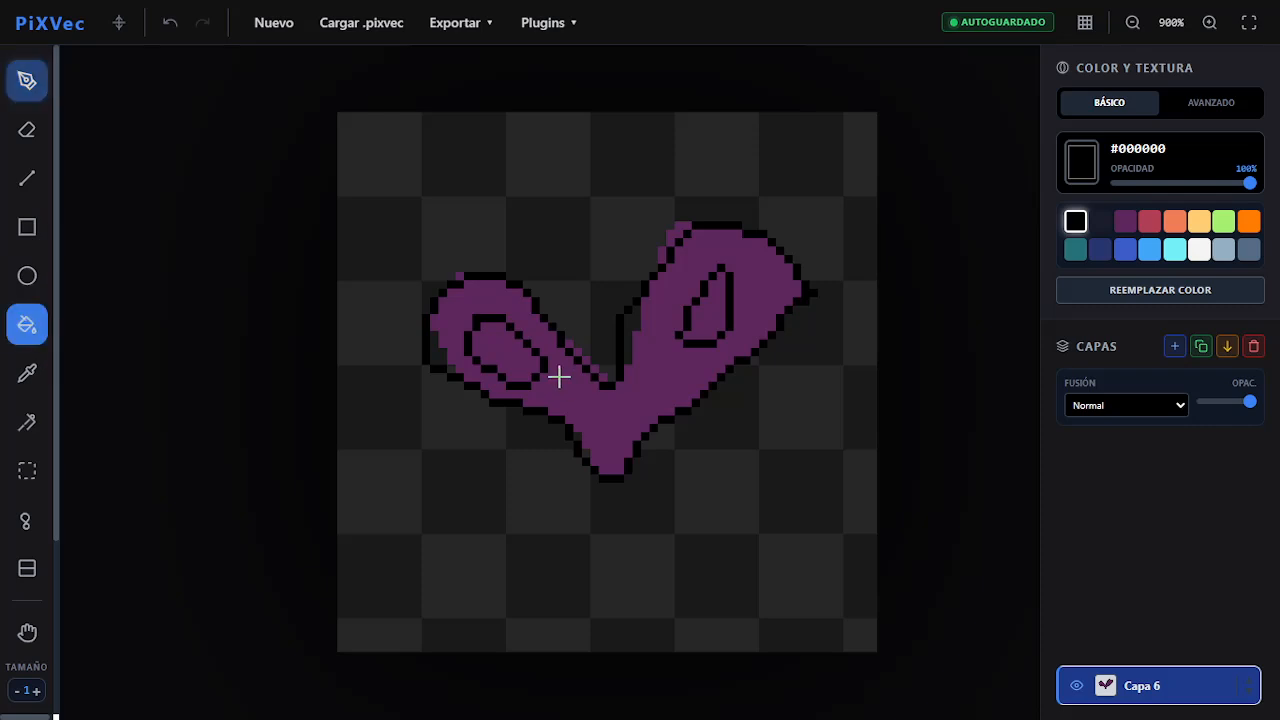
{"action": "left_click", "coordinate": [502, 350]}
{"action": "left_click", "coordinate": [703, 302]}
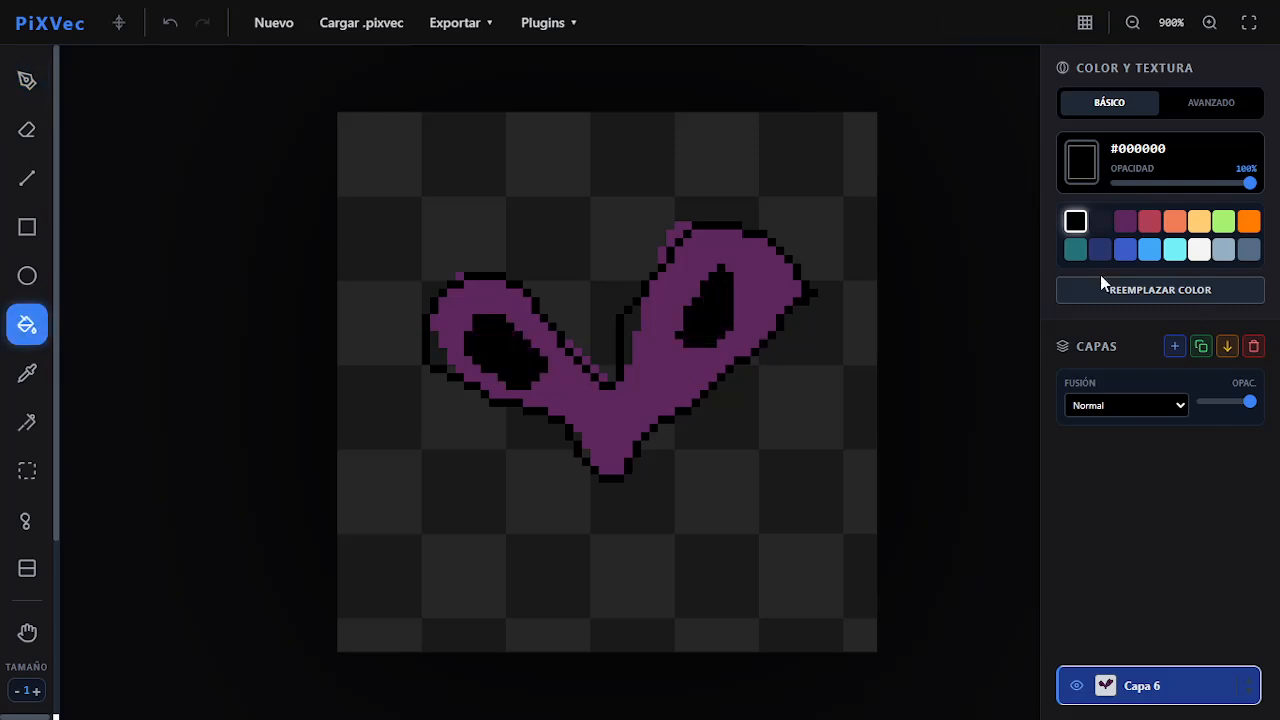
Add two single-pixel off-white #F4F4F4 highlights to each black eye with the pen.
{"action": "left_click", "coordinate": [1199, 250]}
{"action": "left_click", "coordinate": [27, 80]}
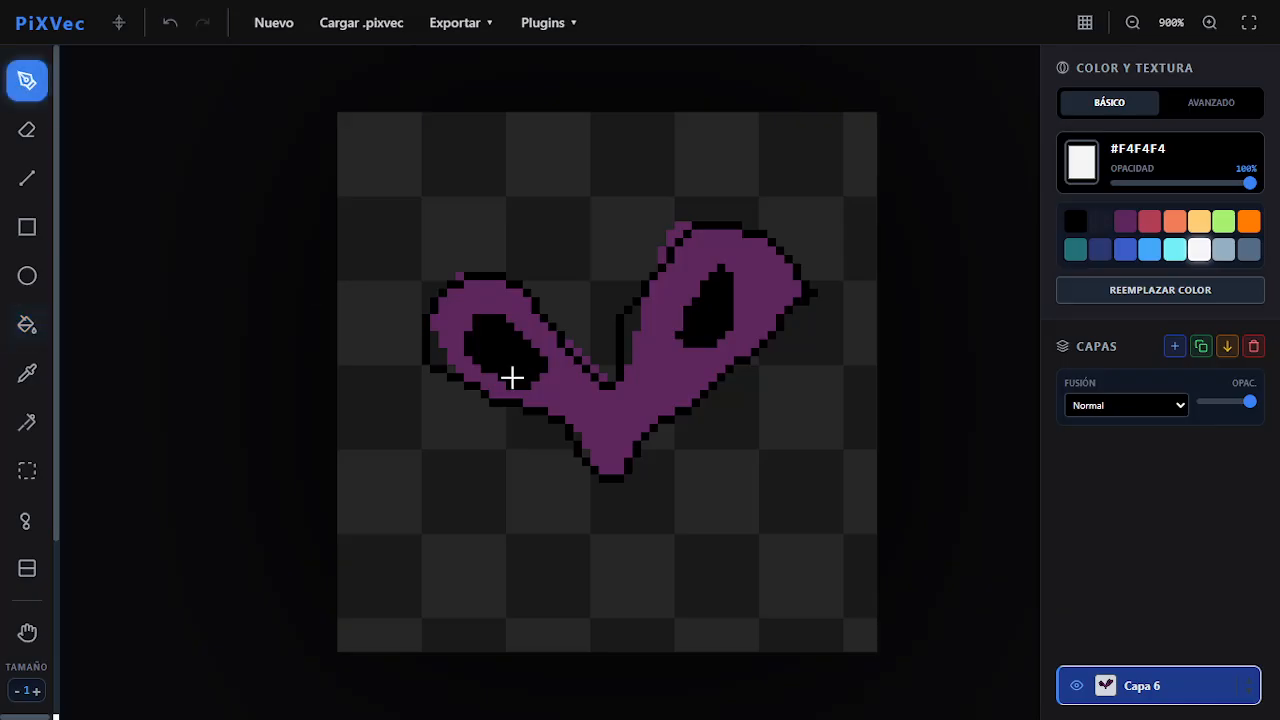
{"action": "left_click", "coordinate": [730, 285]}
{"action": "left_click", "coordinate": [721, 318]}
Open the volumetric lighting settings for the purple drawing.
{"action": "scroll", "coordinate": [25, 374], "scroll_direction": "down", "scroll_amount": 2}
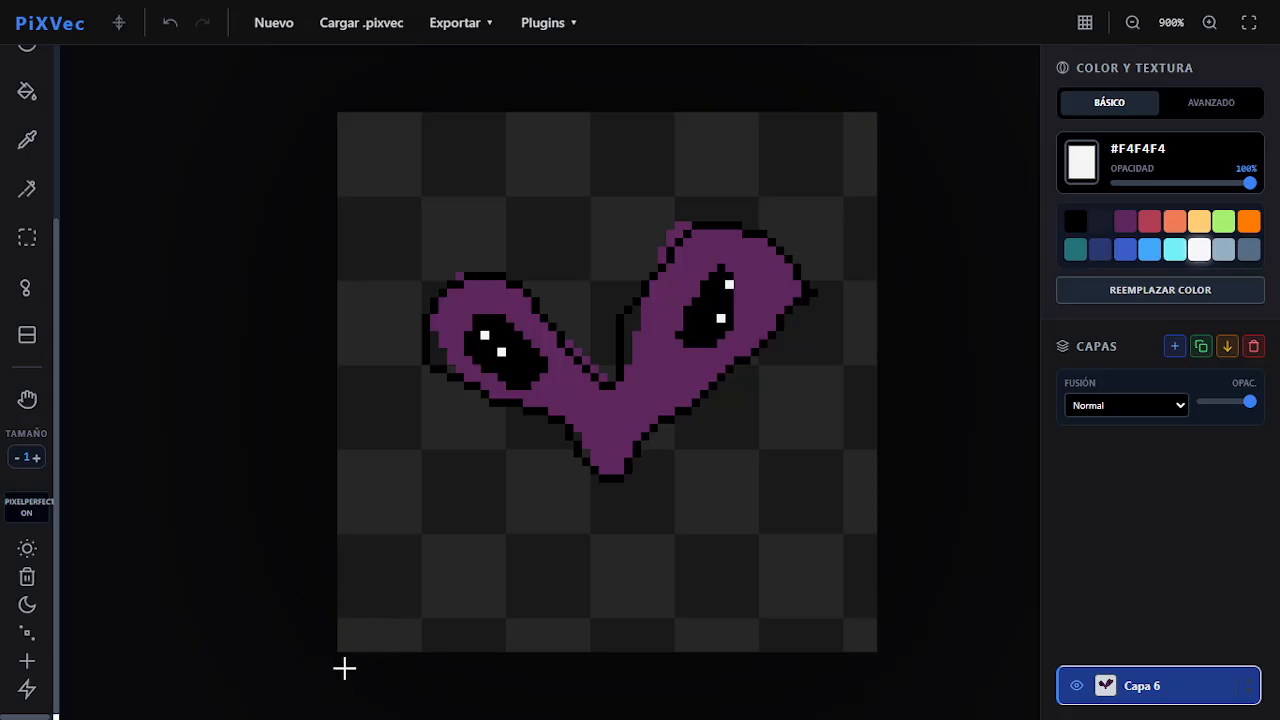
{"action": "left_click", "coordinate": [27, 548]}
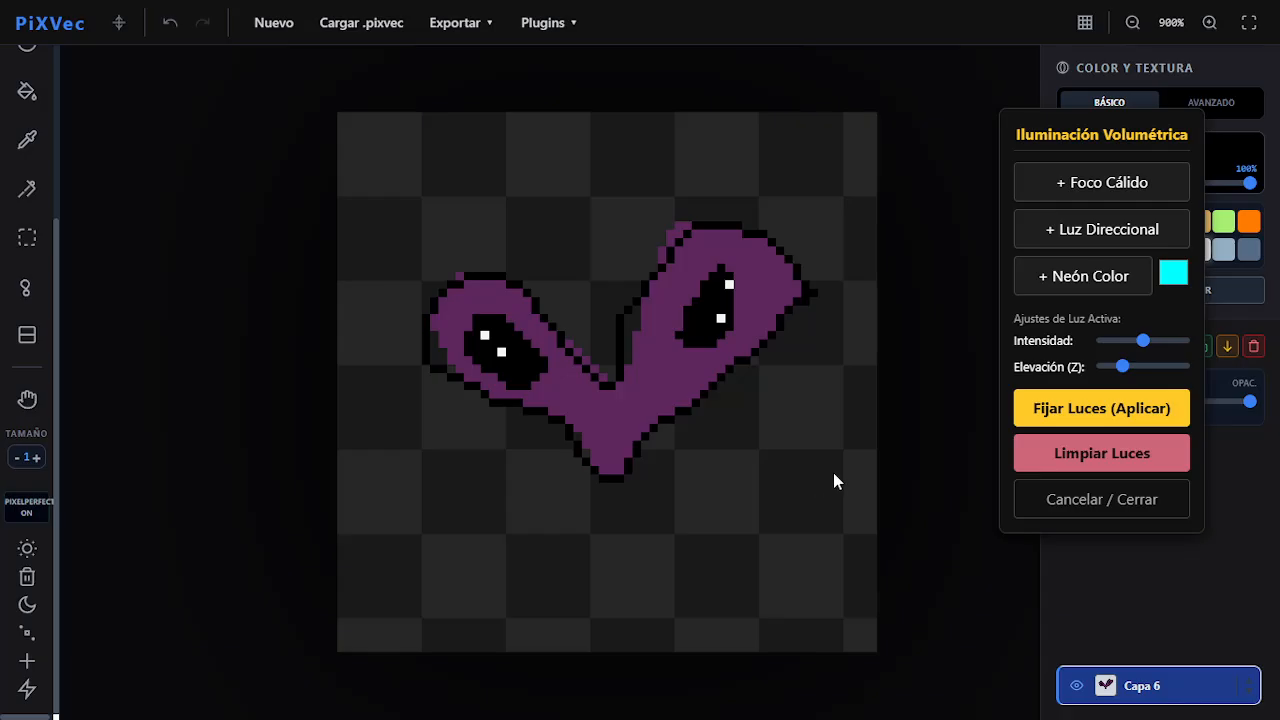
Try a warm Foco Cálido light at low intensity in several positions around the drawing, then clear the lights.
{"action": "left_click", "coordinate": [1082, 192]}
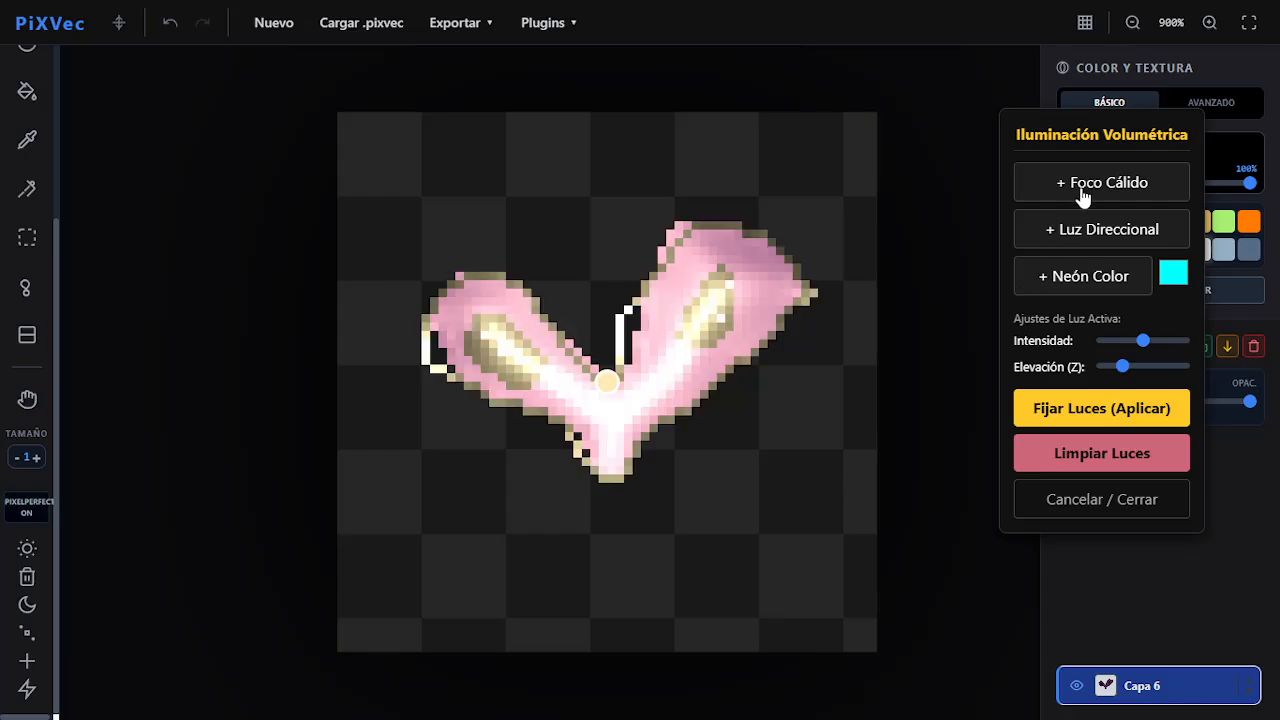
{"action": "mouse_move", "coordinate": [613, 392]}
{"action": "left_mouse_down"}
{"action": "mouse_move", "coordinate": [660, 451]}
{"action": "mouse_move", "coordinate": [786, 557]}
{"action": "mouse_move", "coordinate": [823, 663]}
{"action": "mouse_move", "coordinate": [540, 622]}
{"action": "mouse_move", "coordinate": [403, 568]}
{"action": "left_mouse_up"}
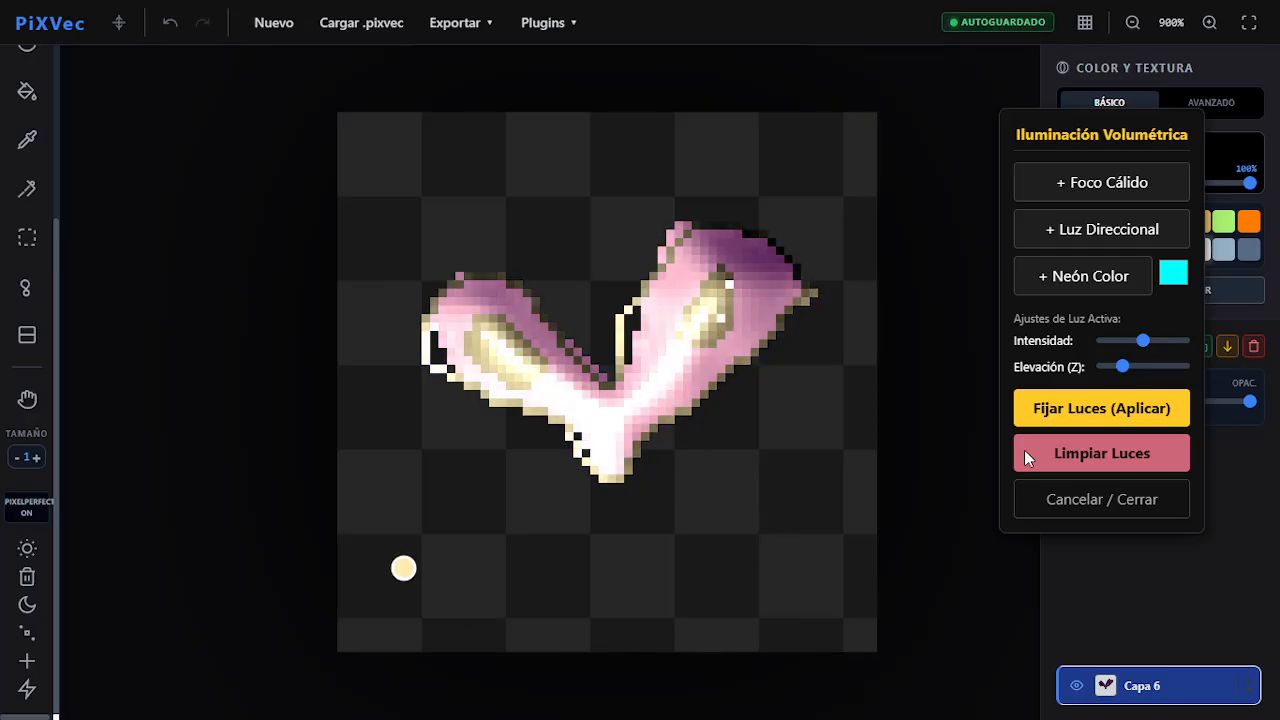
{"action": "left_click_drag", "start_coordinate": [1115, 341], "coordinate": [1108, 341]}
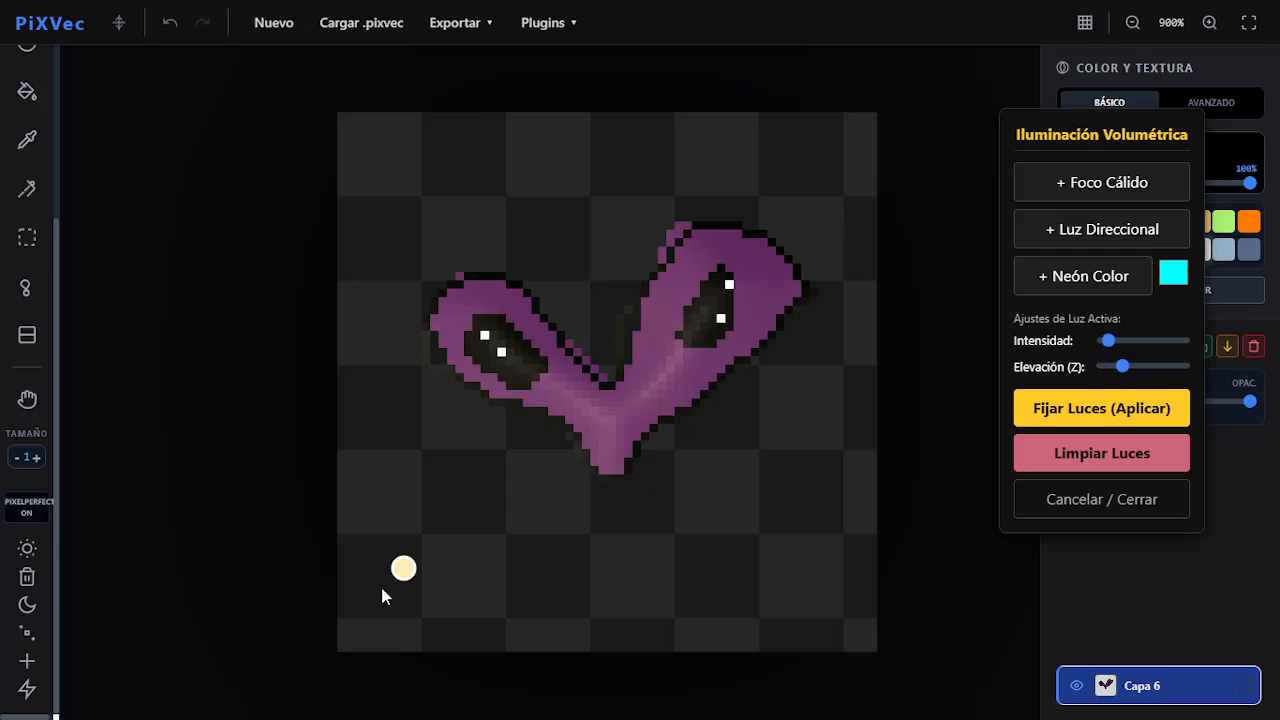
{"action": "mouse_move", "coordinate": [405, 580]}
{"action": "left_mouse_down"}
{"action": "mouse_move", "coordinate": [354, 331]}
{"action": "mouse_move", "coordinate": [526, 151]}
{"action": "mouse_move", "coordinate": [783, 111]}
{"action": "mouse_move", "coordinate": [893, 234]}
{"action": "mouse_move", "coordinate": [800, 491]}
{"action": "mouse_move", "coordinate": [666, 634]}
{"action": "mouse_move", "coordinate": [443, 617]}
{"action": "mouse_move", "coordinate": [463, 472]}
{"action": "mouse_move", "coordinate": [373, 291]}
{"action": "left_mouse_up"}
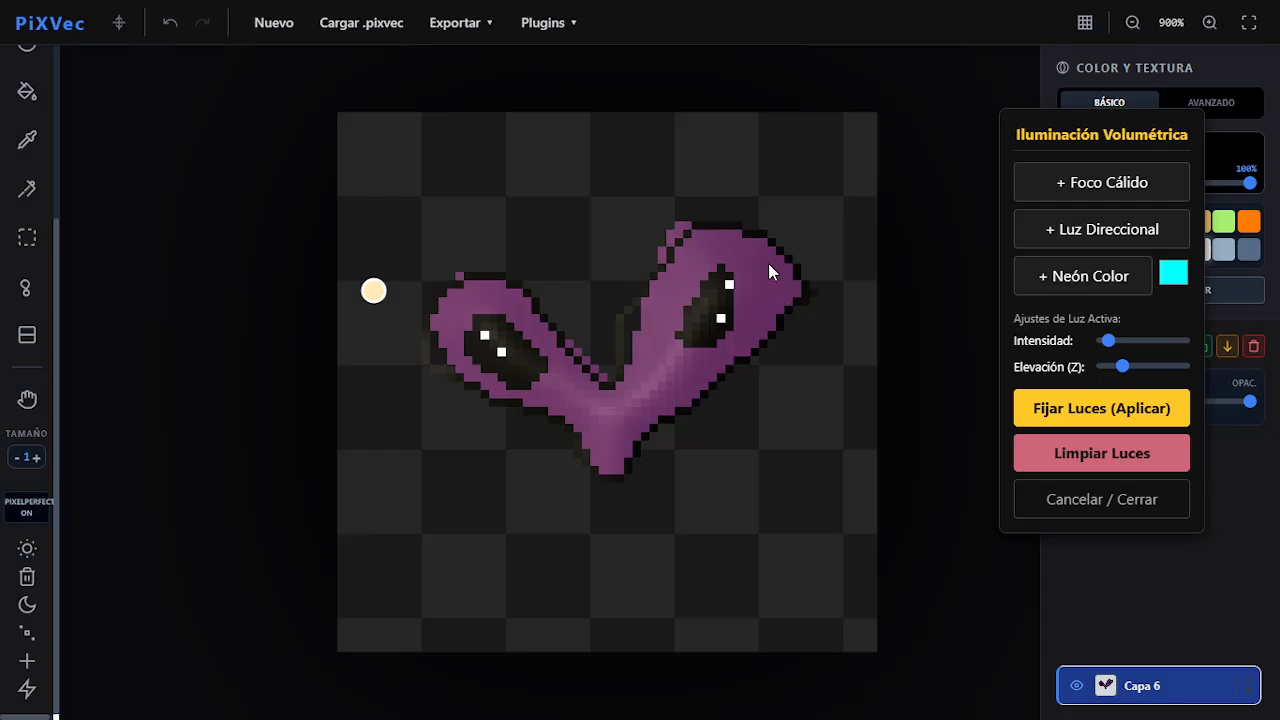
{"action": "mouse_move", "coordinate": [373, 291]}
{"action": "left_mouse_down"}
{"action": "mouse_move", "coordinate": [551, 157]}
{"action": "mouse_move", "coordinate": [783, 143]}
{"action": "mouse_move", "coordinate": [866, 257]}
{"action": "mouse_move", "coordinate": [777, 537]}
{"action": "mouse_move", "coordinate": [517, 597]}
{"action": "mouse_move", "coordinate": [314, 431]}
{"action": "mouse_move", "coordinate": [370, 250]}
{"action": "mouse_move", "coordinate": [557, 138]}
{"action": "left_mouse_up"}
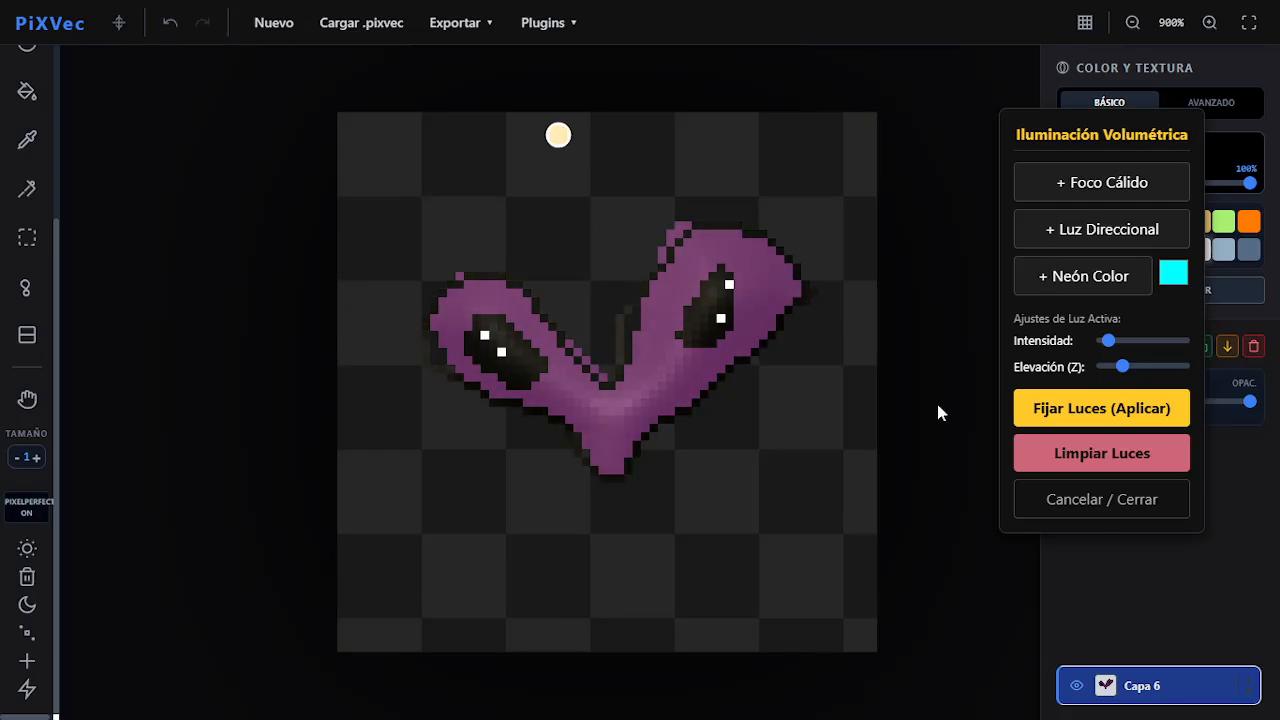
{"action": "left_click", "coordinate": [1103, 453]}
Add a cyan neon light with slightly higher intensity and low elevation, and place it in the canvas's upper-right corner.
{"action": "left_click", "coordinate": [1100, 285]}
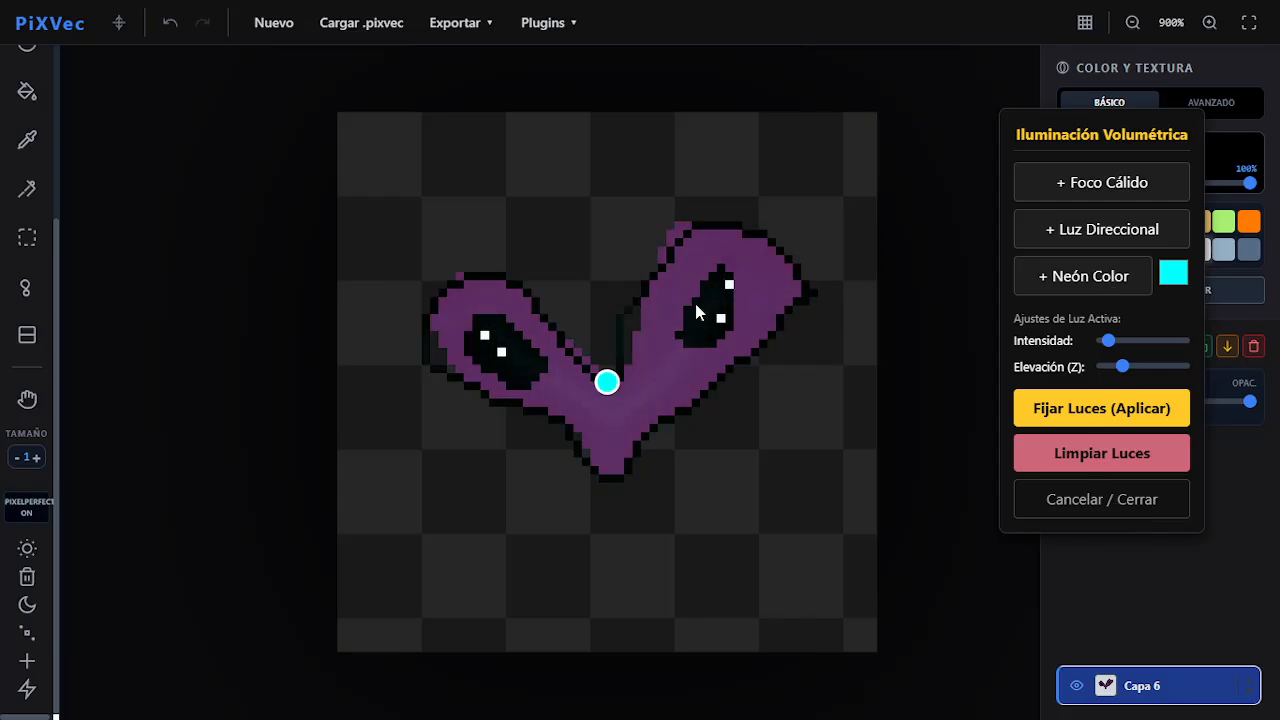
{"action": "left_click_drag", "start_coordinate": [607, 382], "coordinate": [756, 451]}
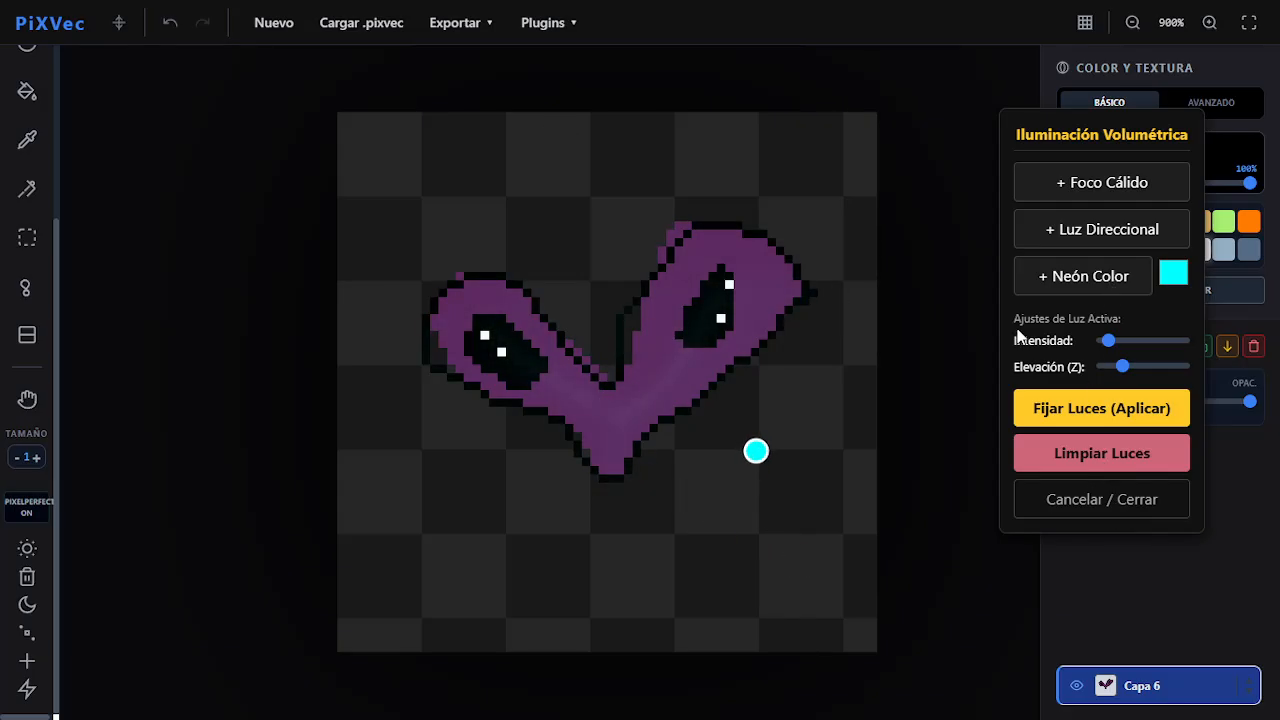
{"action": "mouse_move", "coordinate": [1108, 341]}
{"action": "left_mouse_down"}
{"action": "mouse_move", "coordinate": [1212, 372]}
{"action": "mouse_move", "coordinate": [1033, 385]}
{"action": "mouse_move", "coordinate": [1123, 380]}
{"action": "mouse_move", "coordinate": [1109, 371]}
{"action": "mouse_move", "coordinate": [1100, 388]}
{"action": "left_mouse_up"}
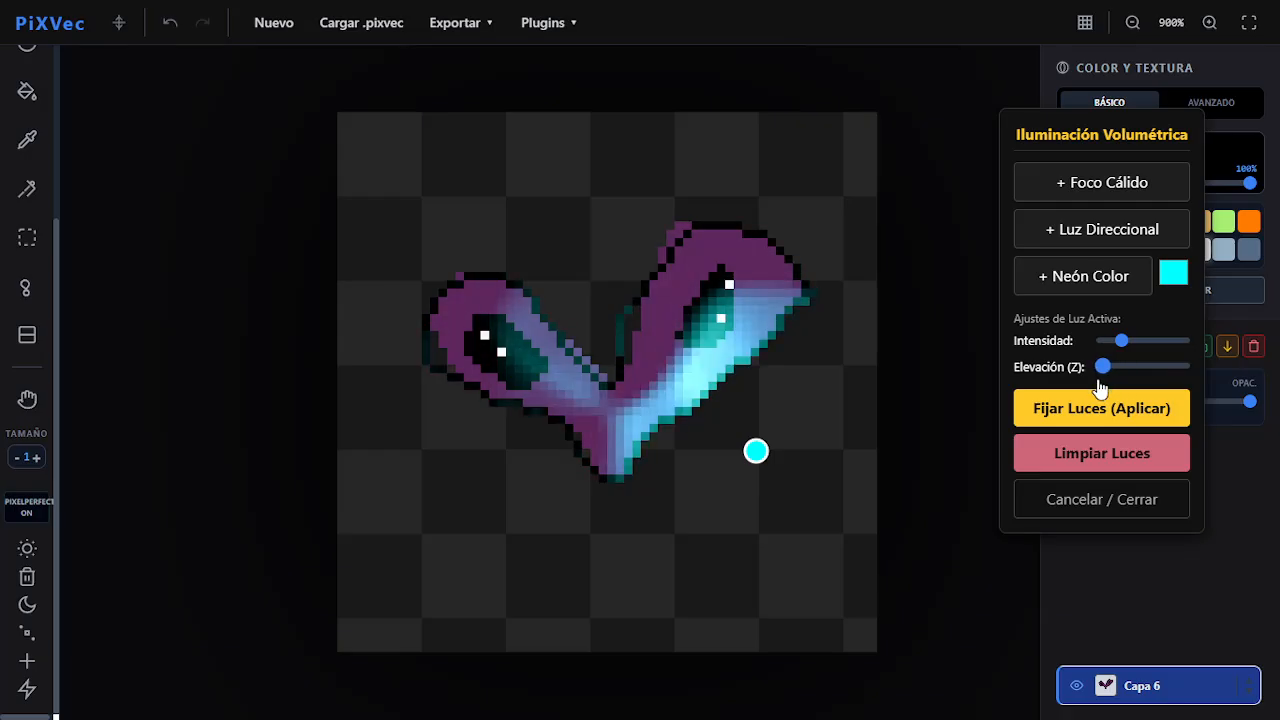
{"action": "mouse_move", "coordinate": [756, 451]}
{"action": "left_mouse_down"}
{"action": "mouse_move", "coordinate": [546, 591]}
{"action": "mouse_move", "coordinate": [393, 410]}
{"action": "mouse_move", "coordinate": [403, 289]}
{"action": "mouse_move", "coordinate": [489, 203]}
{"action": "mouse_move", "coordinate": [567, 258]}
{"action": "mouse_move", "coordinate": [714, 183]}
{"action": "mouse_move", "coordinate": [859, 213]}
{"action": "mouse_move", "coordinate": [840, 126]}
{"action": "left_mouse_up"}
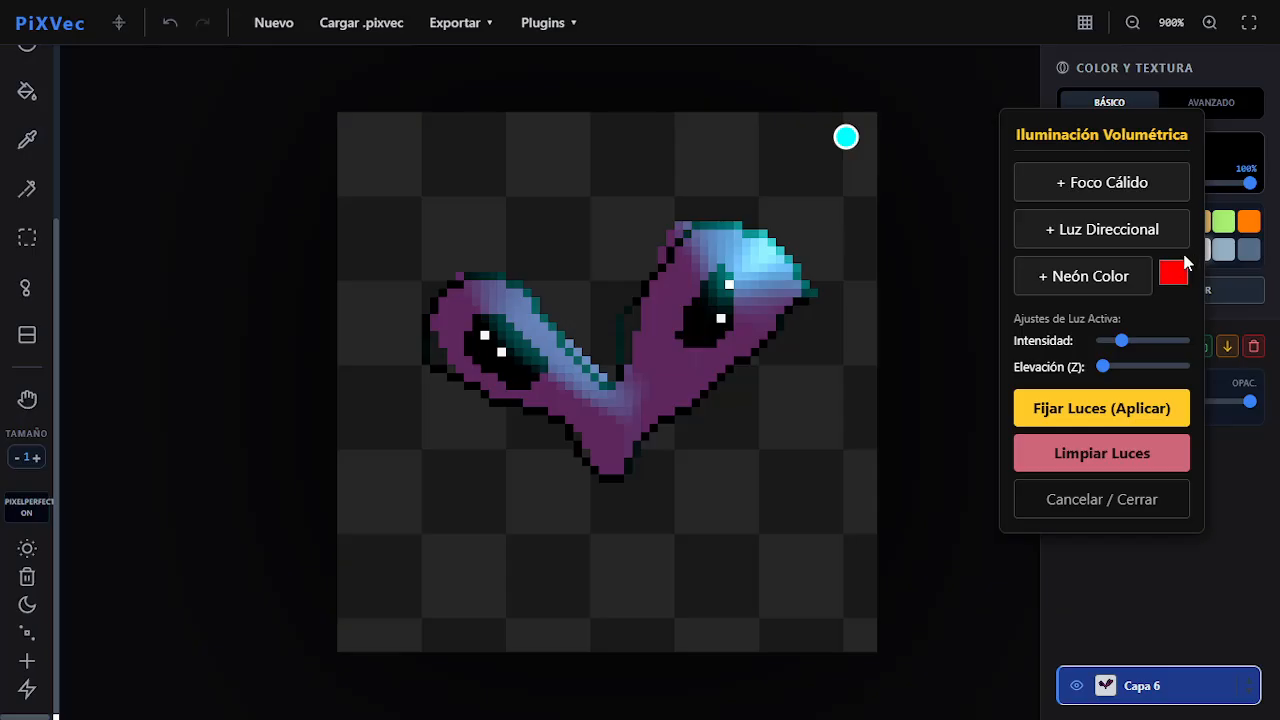
Add a red neon light near the canvas's lower-left corner and apply both lights to the drawing.
{"action": "left_click", "coordinate": [1090, 280]}
{"action": "mouse_move", "coordinate": [607, 383]}
{"action": "left_mouse_down"}
{"action": "mouse_move", "coordinate": [400, 503]}
{"action": "mouse_move", "coordinate": [451, 574]}
{"action": "mouse_move", "coordinate": [390, 602]}
{"action": "left_mouse_up"}
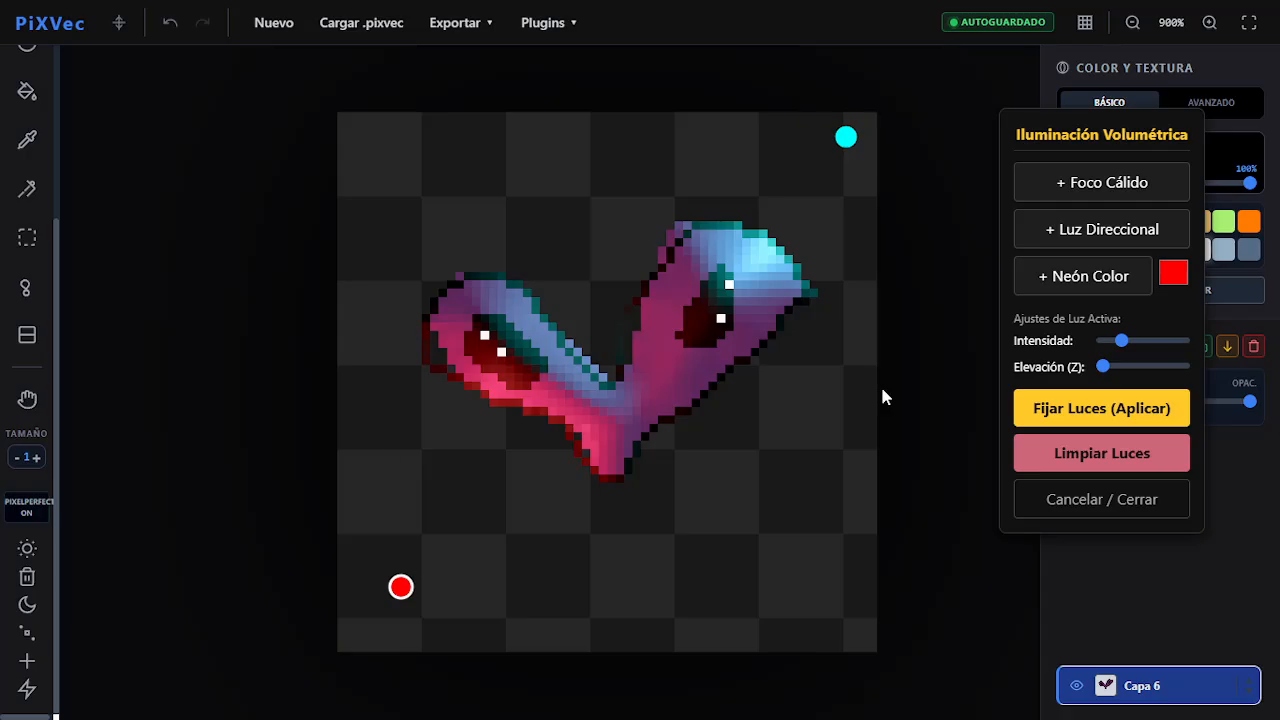
{"action": "left_click", "coordinate": [1031, 420]}
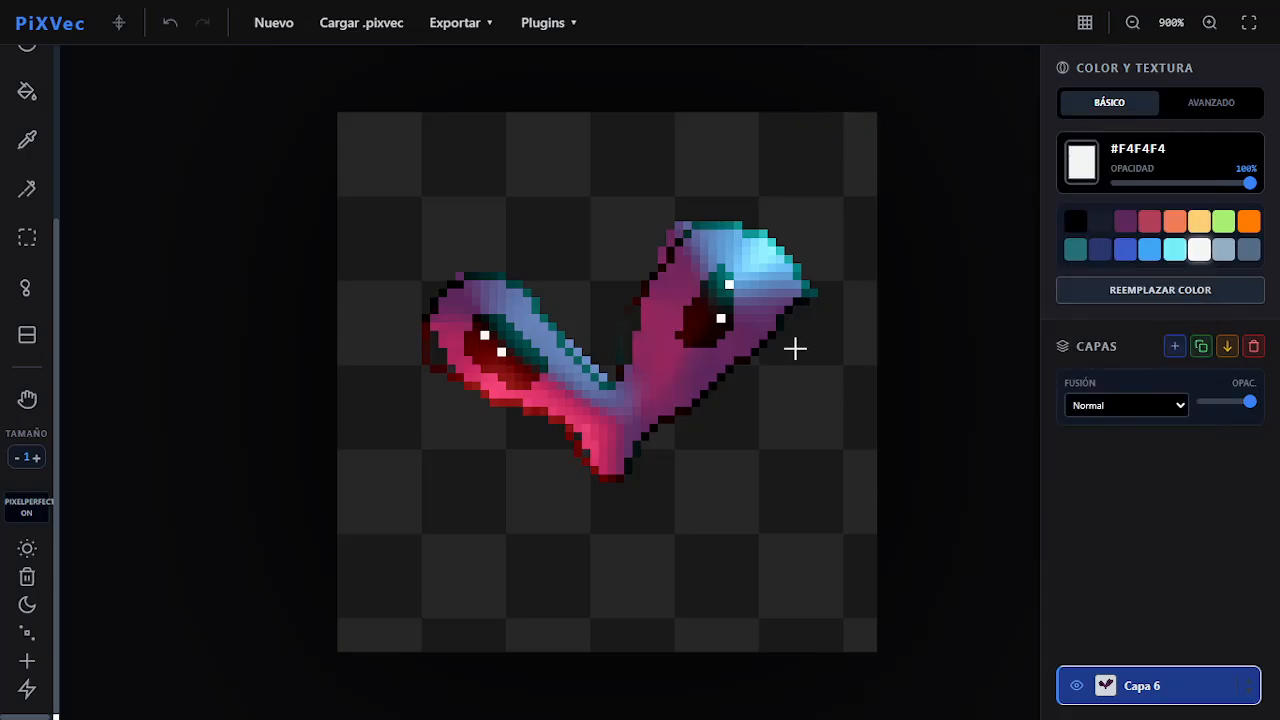
Select the drawing with a rectangular marquee, move it slightly down and to the left with Transform, and apply the change.
{"action": "left_click", "coordinate": [27, 237]}
{"action": "left_click_drag", "start_coordinate": [430, 188], "coordinate": [666, 440]}
{"action": "left_click_drag", "start_coordinate": [766, 521], "coordinate": [818, 558]}
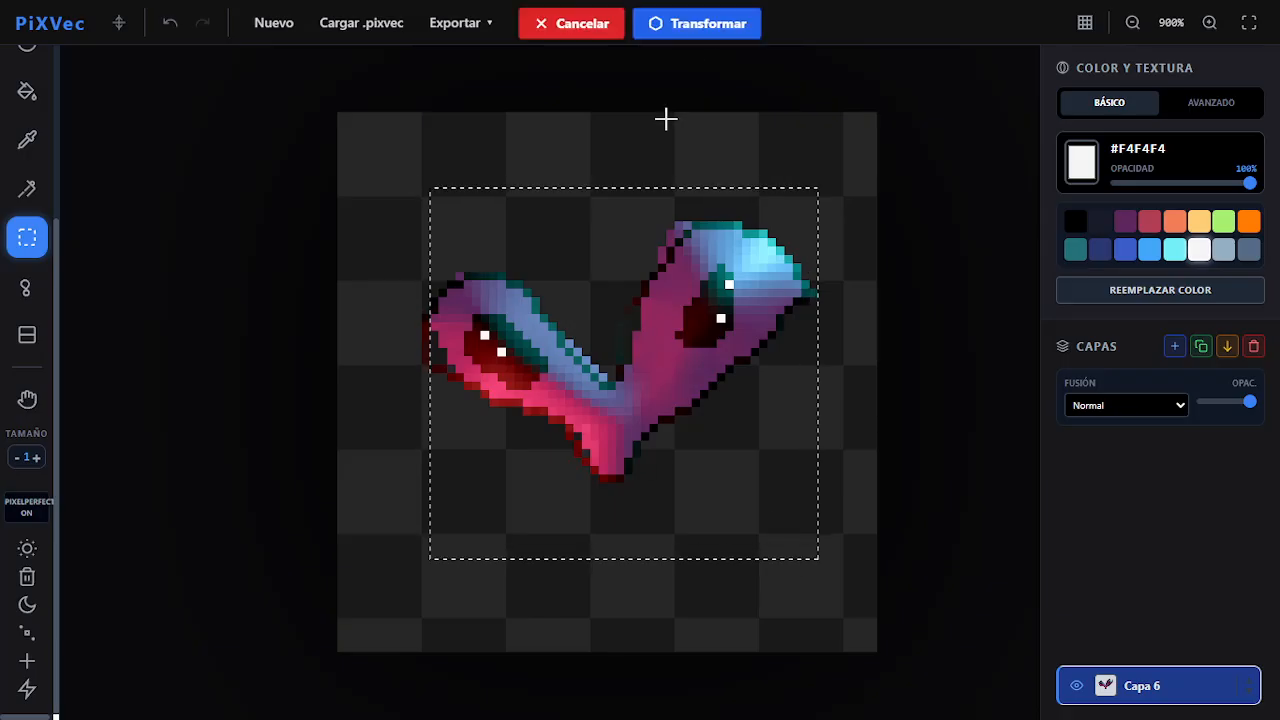
{"action": "left_click", "coordinate": [697, 23]}
{"action": "mouse_move", "coordinate": [654, 383]}
{"action": "left_mouse_down"}
{"action": "mouse_move", "coordinate": [517, 309]}
{"action": "mouse_move", "coordinate": [651, 526]}
{"action": "mouse_move", "coordinate": [674, 278]}
{"action": "mouse_move", "coordinate": [784, 345]}
{"action": "mouse_move", "coordinate": [643, 404]}
{"action": "left_mouse_up"}
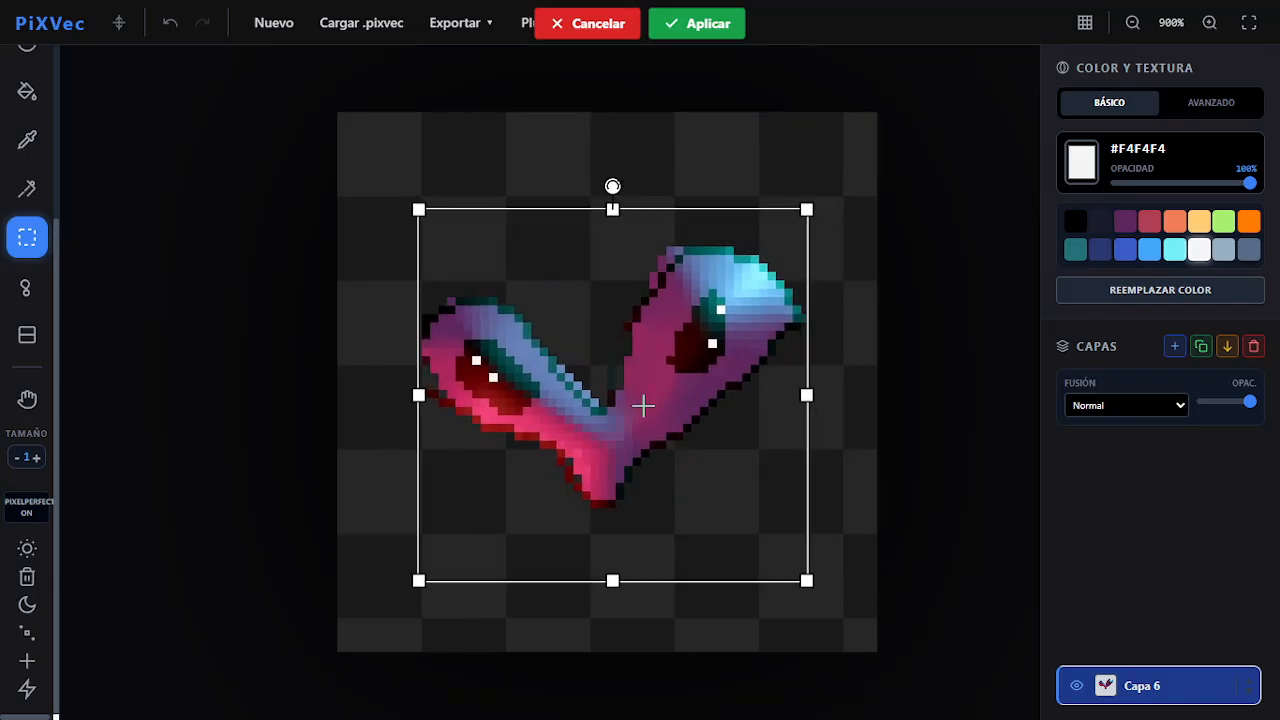
{"action": "left_click", "coordinate": [687, 17]}
{"action": "left_click", "coordinate": [643, 22]}
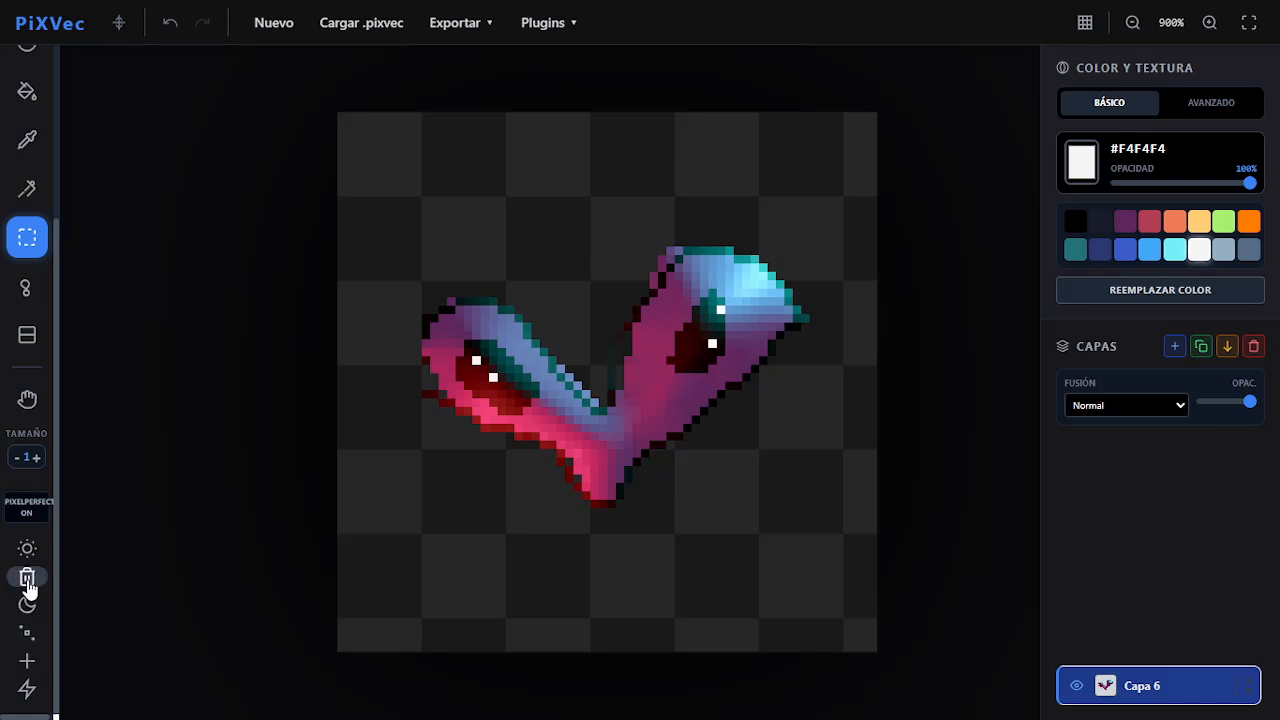
Place six isolated white pixels in the empty areas around the drawing with the Pen tool.
{"action": "scroll", "coordinate": [5, 130], "scroll_direction": "up", "scroll_amount": 3}
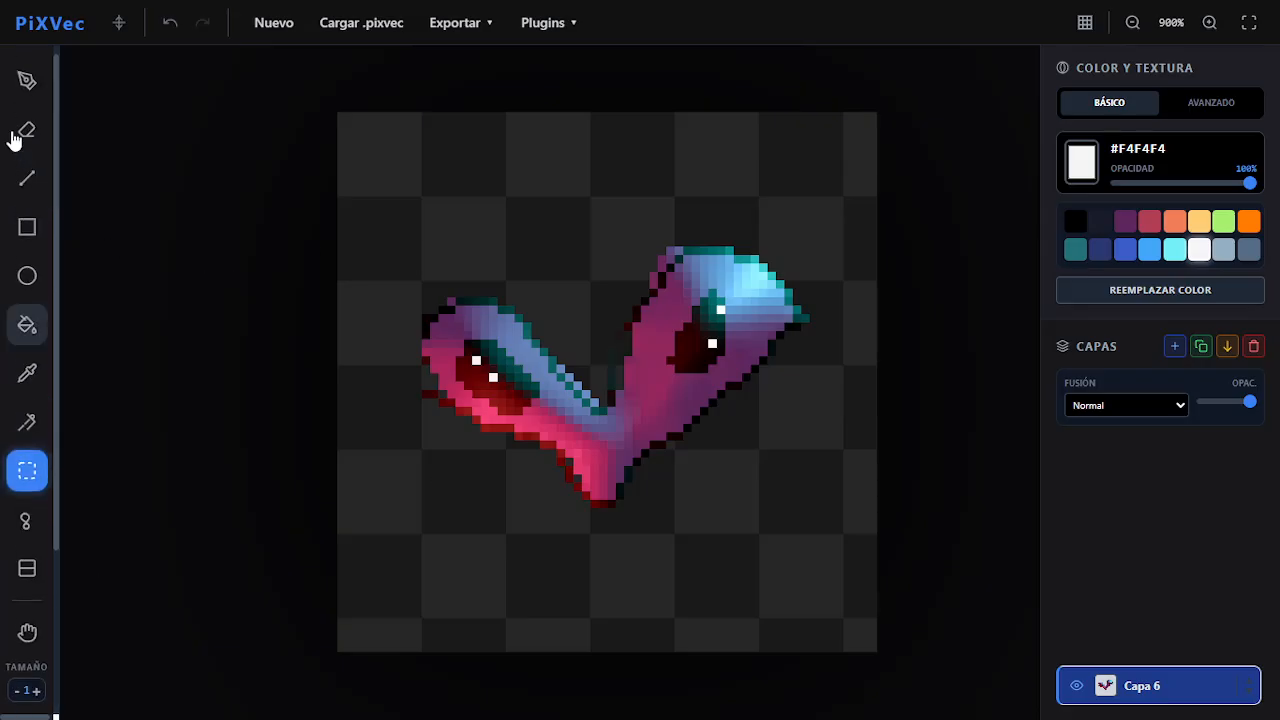
{"action": "left_click", "coordinate": [27, 80]}
{"action": "left_click", "coordinate": [560, 233]}
{"action": "left_click", "coordinate": [417, 308]}
{"action": "left_click", "coordinate": [425, 571]}
{"action": "left_click", "coordinate": [670, 605]}
{"action": "left_click", "coordinate": [838, 444]}
{"action": "left_click", "coordinate": [746, 470]}
Run the stray-pixel cleanup to remove the isolated white pixels around the drawing.
{"action": "scroll", "coordinate": [27, 480], "scroll_direction": "down", "scroll_amount": 3}
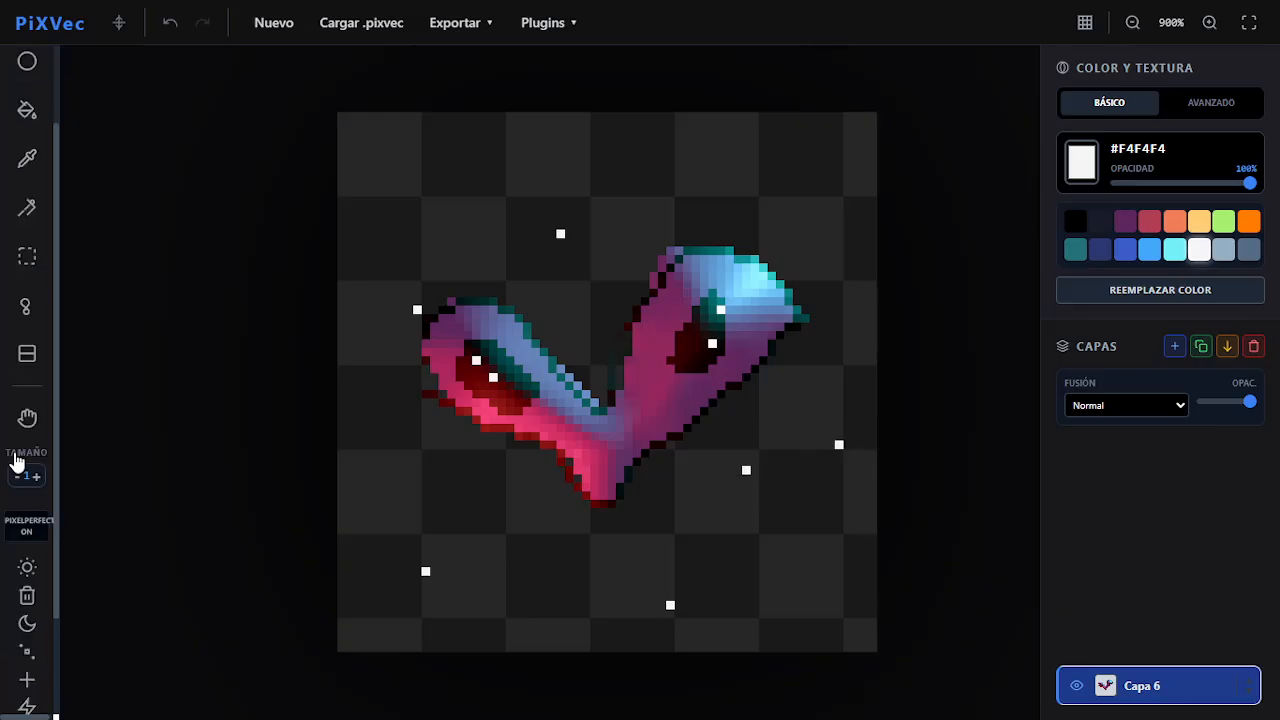
{"action": "left_click", "coordinate": [27, 577]}
{"action": "left_click", "coordinate": [493, 379]}
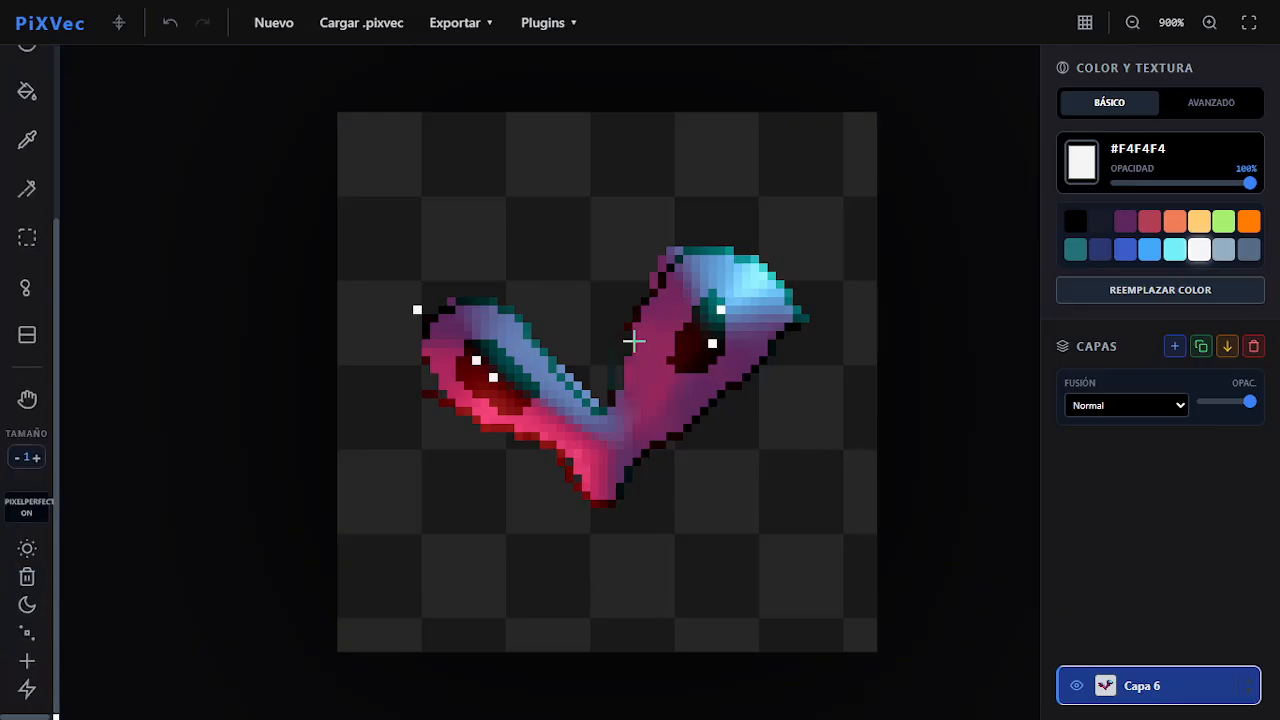
Place several more isolated white pixels below the drawing and clear them with the stray-pixel cleanup.
{"action": "left_click", "coordinate": [645, 571]}
{"action": "left_click", "coordinate": [425, 647]}
{"action": "left_click", "coordinate": [366, 495]}
{"action": "left_click", "coordinate": [501, 588]}
{"action": "left_click", "coordinate": [586, 647]}
{"action": "left_click", "coordinate": [27, 577]}
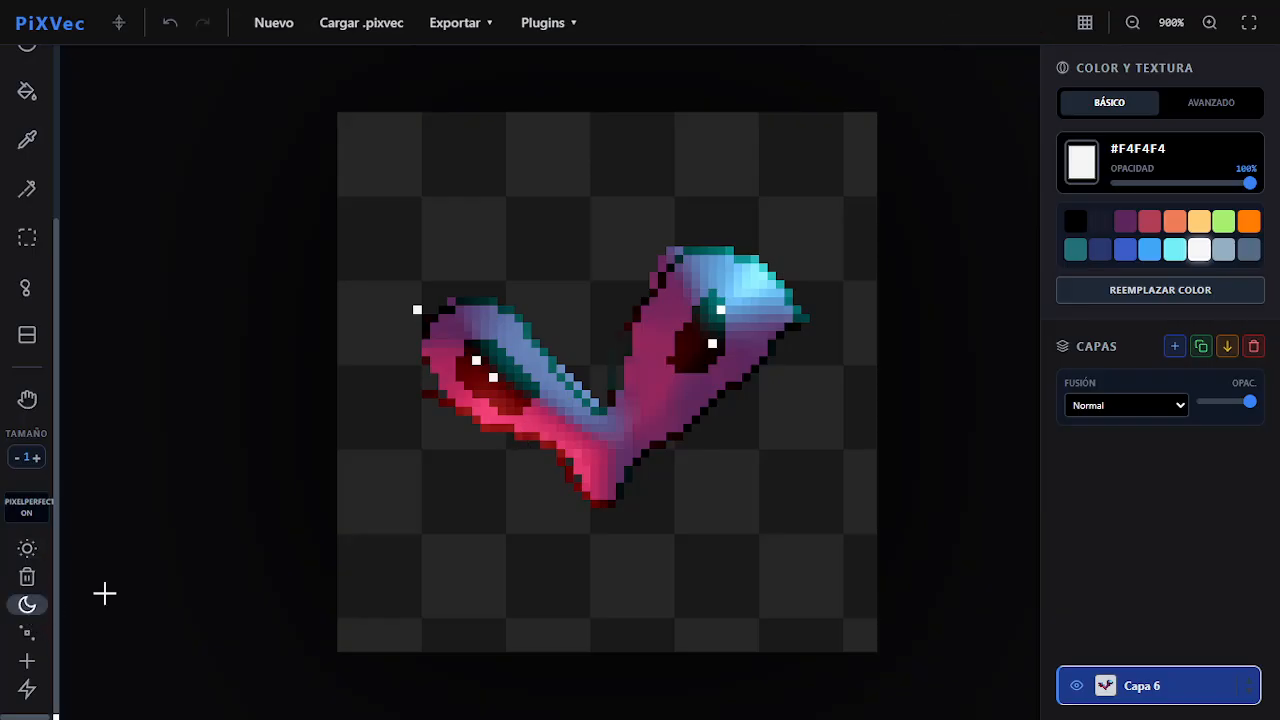
Apply the grainy noise texture to the drawing on Capa 6 and add an empty layer above it.
{"action": "left_click", "coordinate": [28, 607]}
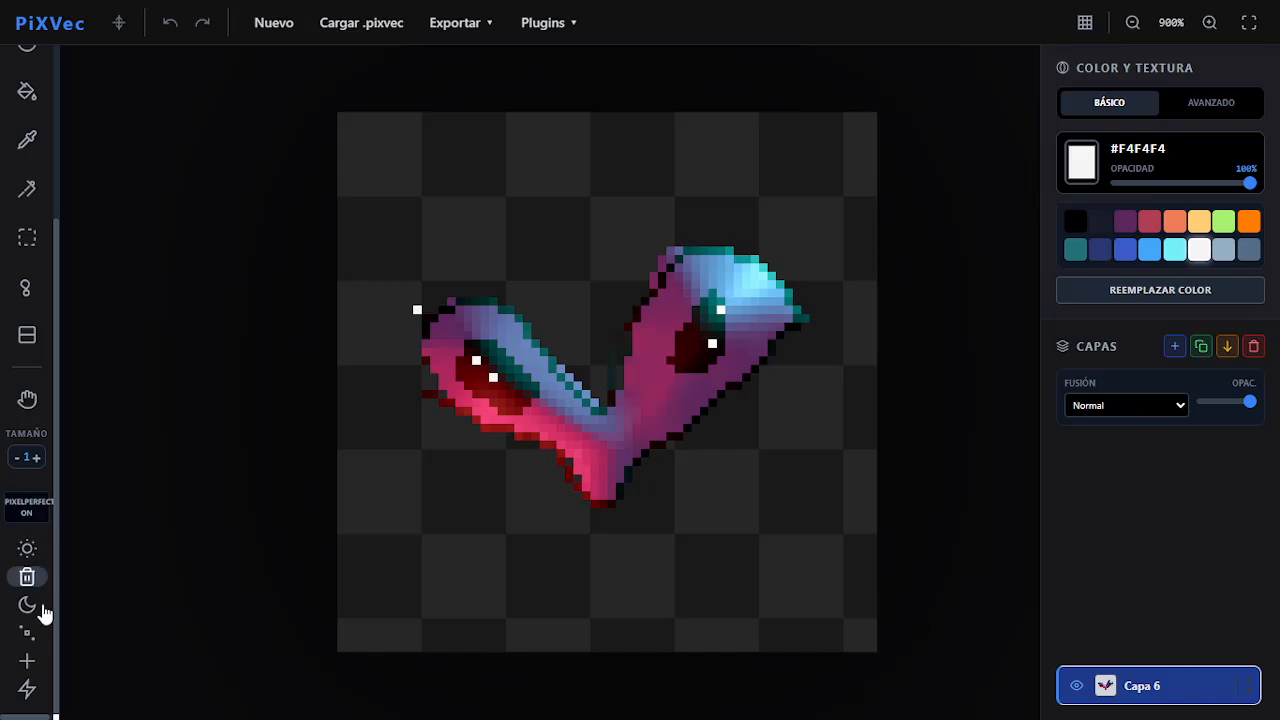
{"action": "left_click", "coordinate": [31, 638]}
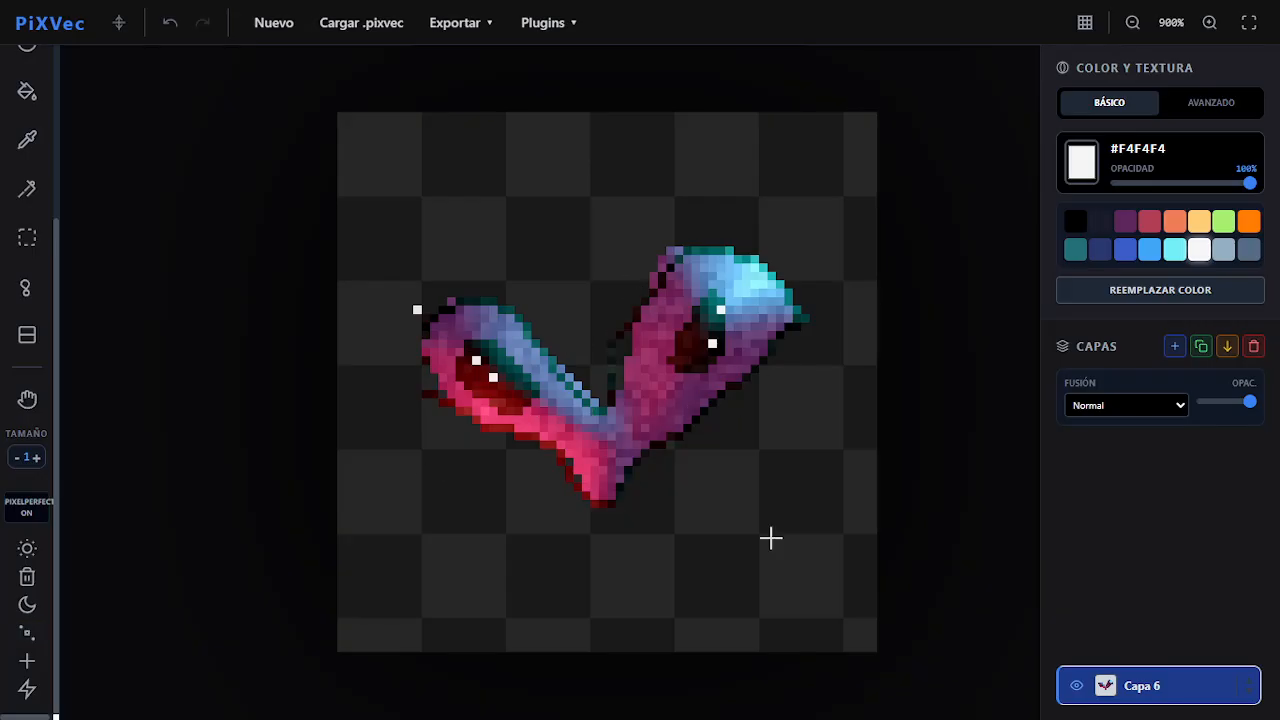
{"action": "left_click", "coordinate": [1175, 347]}
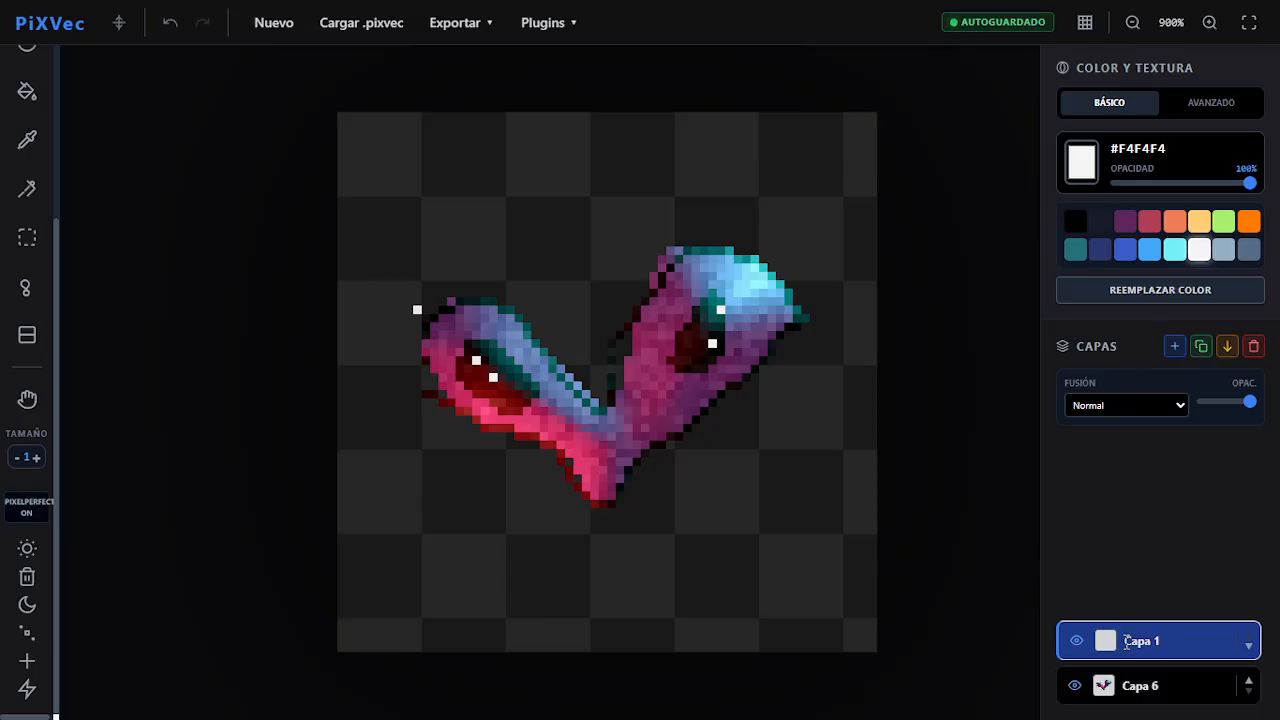
Draw a closed irregular blob above the drawing on the empty layer and fill it with #B13E53.
{"action": "scroll", "coordinate": [27, 118], "scroll_direction": "up", "scroll_amount": 3}
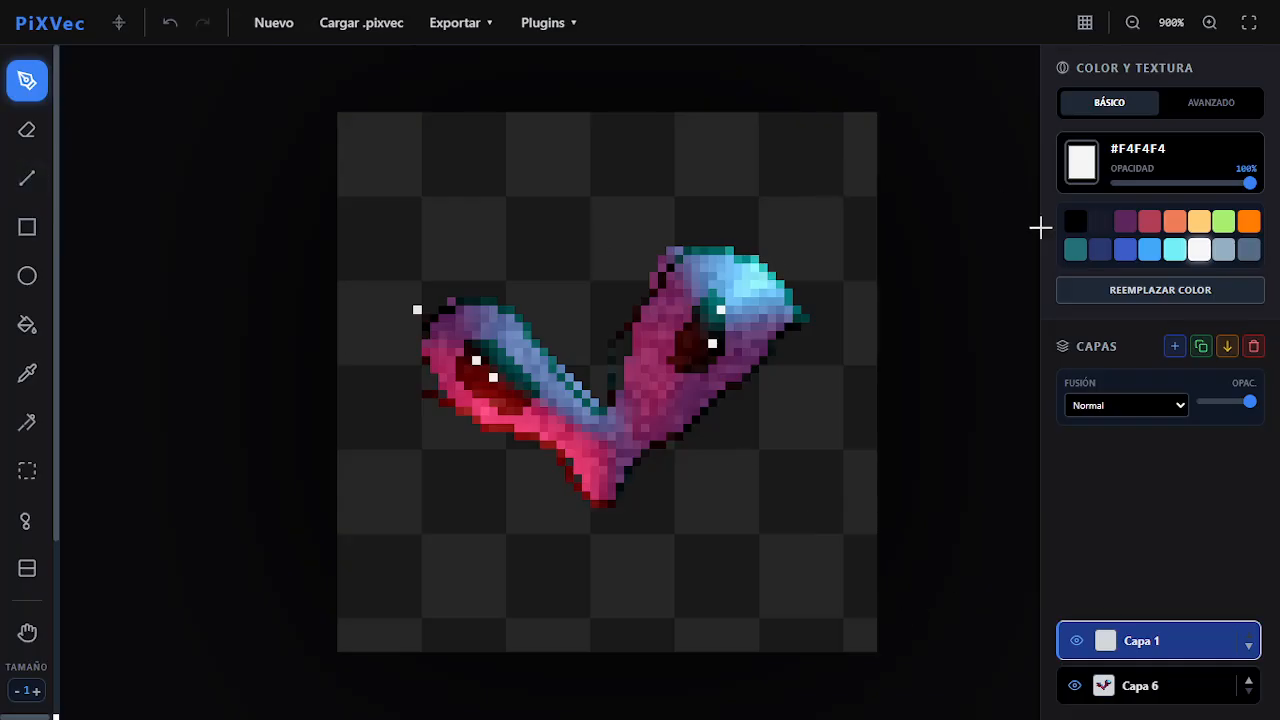
{"action": "left_click", "coordinate": [1150, 221]}
{"action": "left_click_drag", "start_coordinate": [620, 150], "coordinate": [585, 166]}
{"action": "mouse_move", "coordinate": [528, 214]}
{"action": "left_mouse_down"}
{"action": "mouse_move", "coordinate": [619, 270]}
{"action": "mouse_move", "coordinate": [679, 224]}
{"action": "mouse_move", "coordinate": [620, 156]}
{"action": "left_mouse_up"}
{"action": "left_click", "coordinate": [27, 324]}
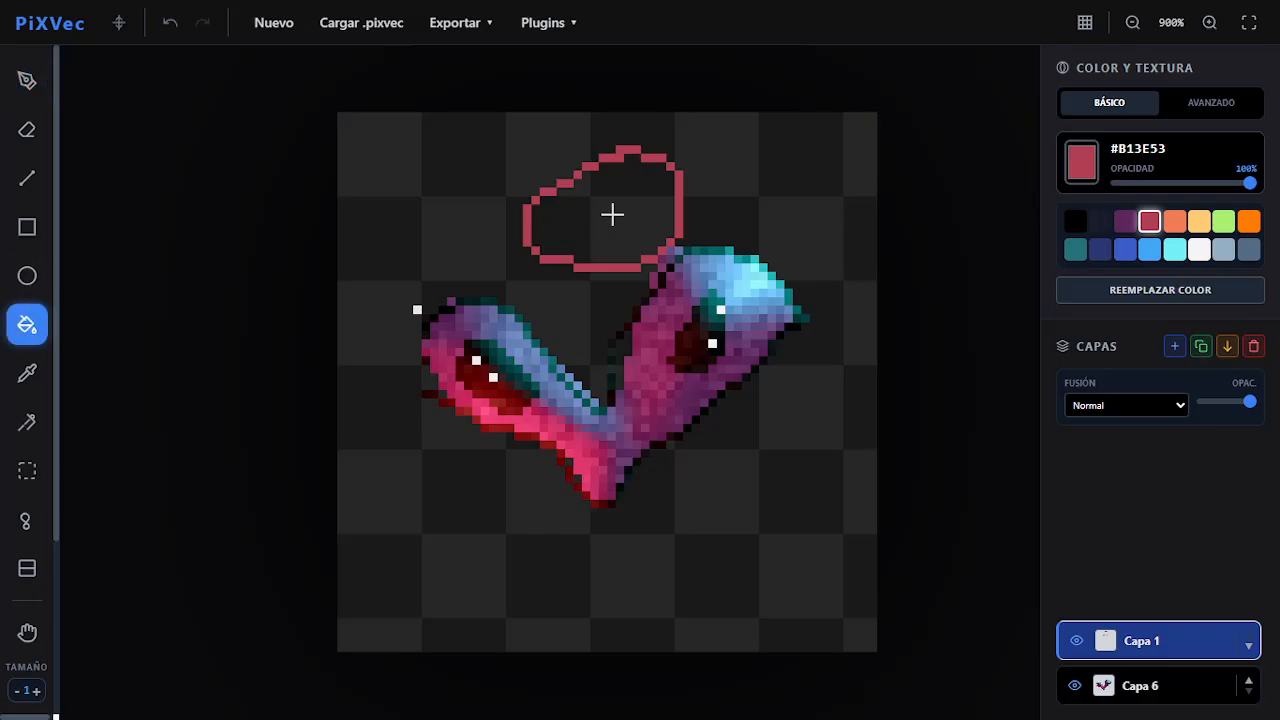
{"action": "left_click", "coordinate": [611, 211]}
Try the noise texture on the red blob, and undo the texture, the fill and the outline.
{"action": "scroll", "coordinate": [16, 391], "scroll_direction": "down", "scroll_amount": 3}
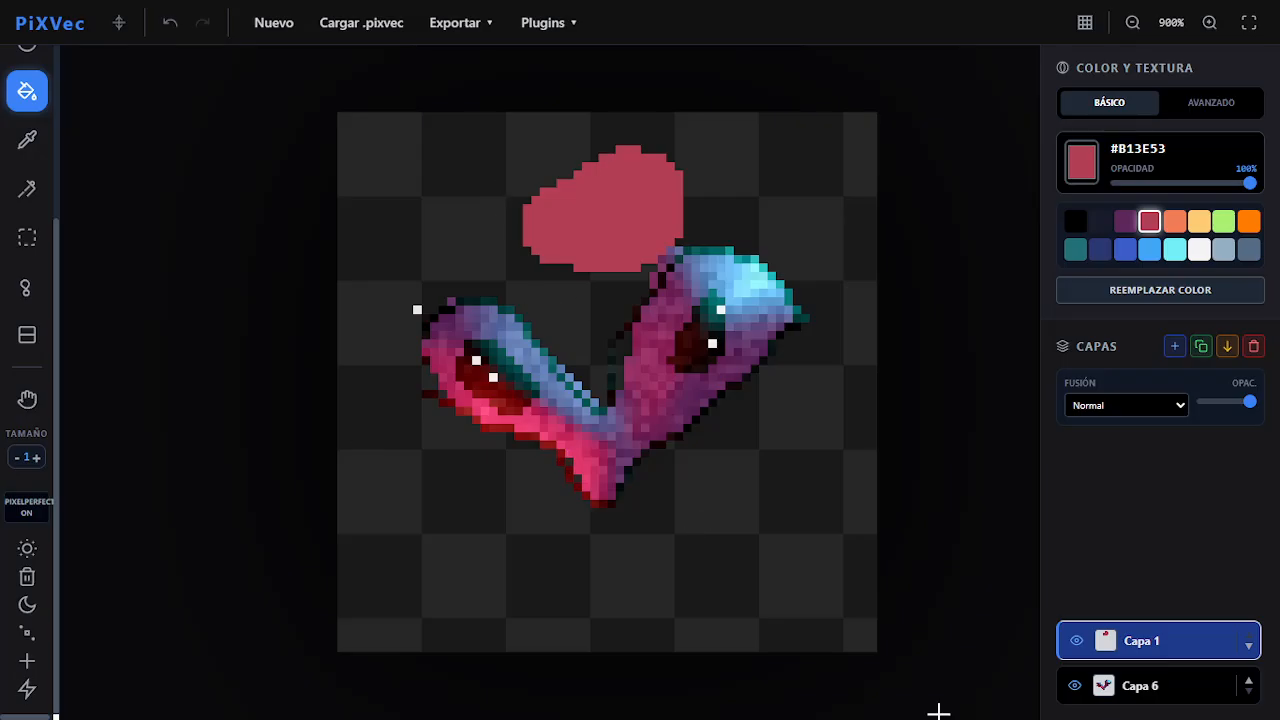
{"action": "left_click", "coordinate": [30, 633]}
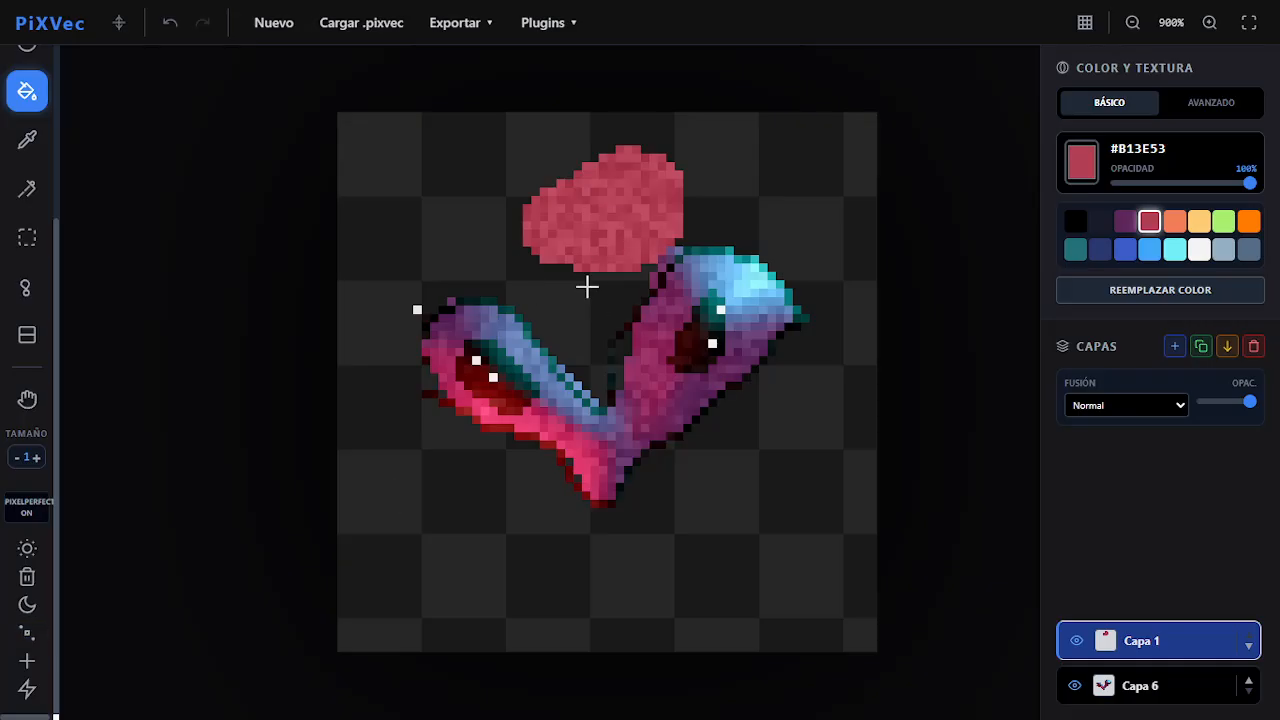
{"action": "key", "text": "ctrl+z"}
{"action": "key", "text": "ctrl+z"}
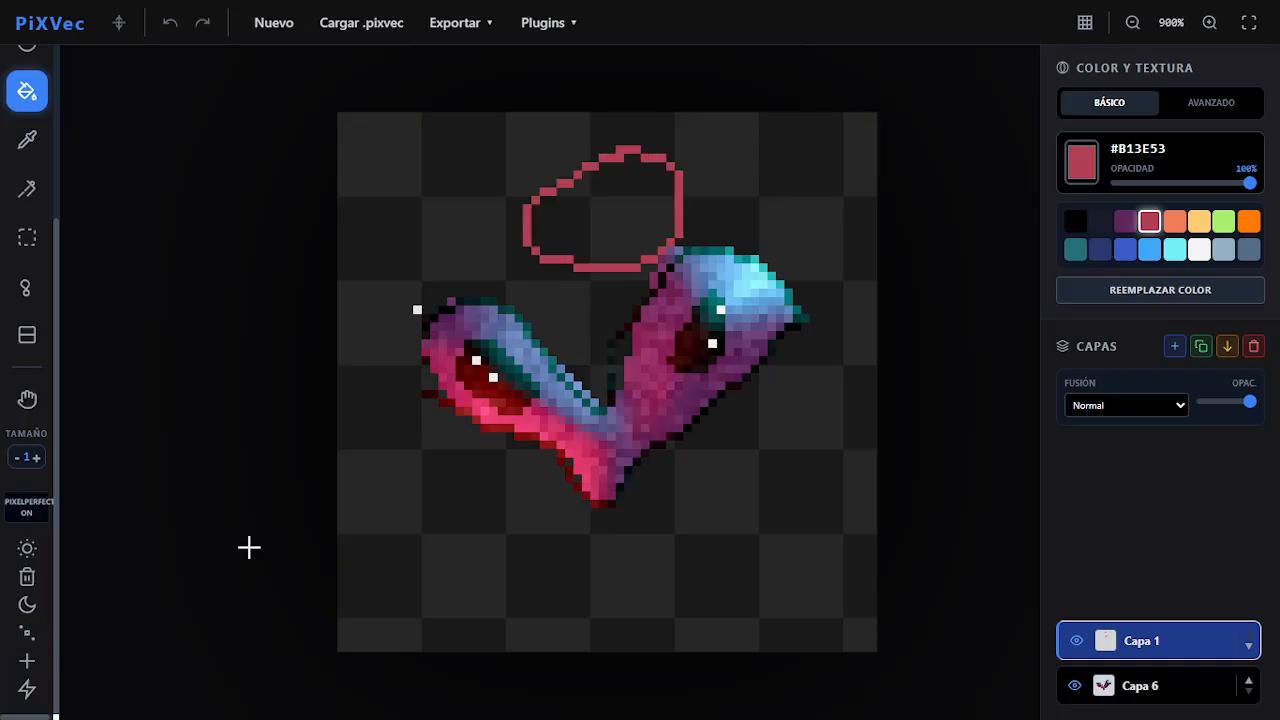
{"action": "key", "text": "ctrl+z"}
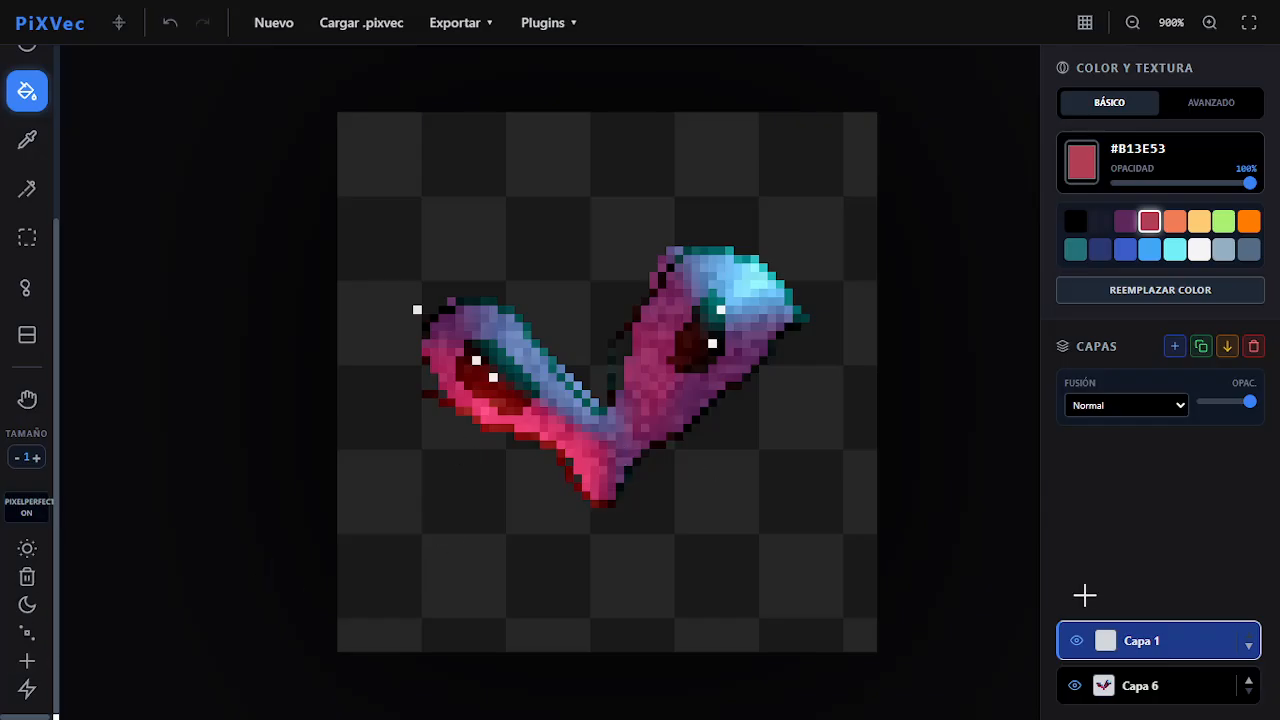
Apply the colour-reducing dither effect and the horizontal glitch effect to the drawing on Capa 6.
{"action": "left_click", "coordinate": [1150, 685]}
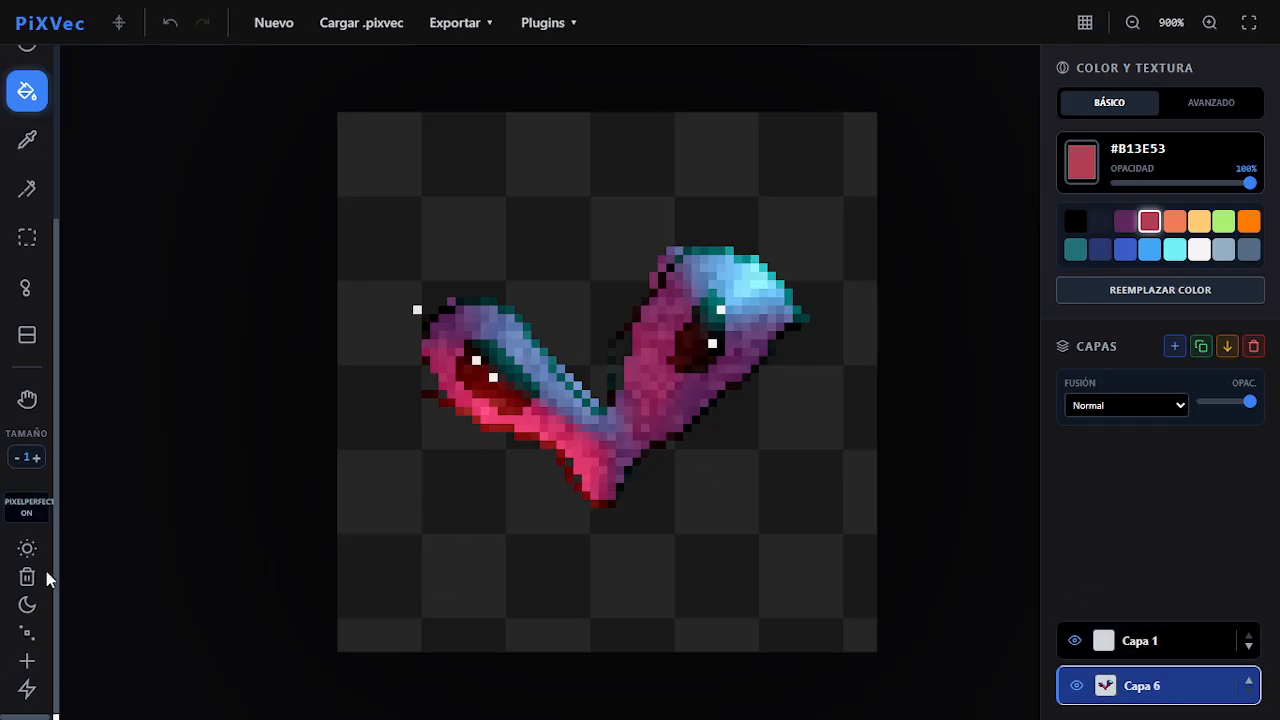
{"action": "left_click", "coordinate": [30, 668]}
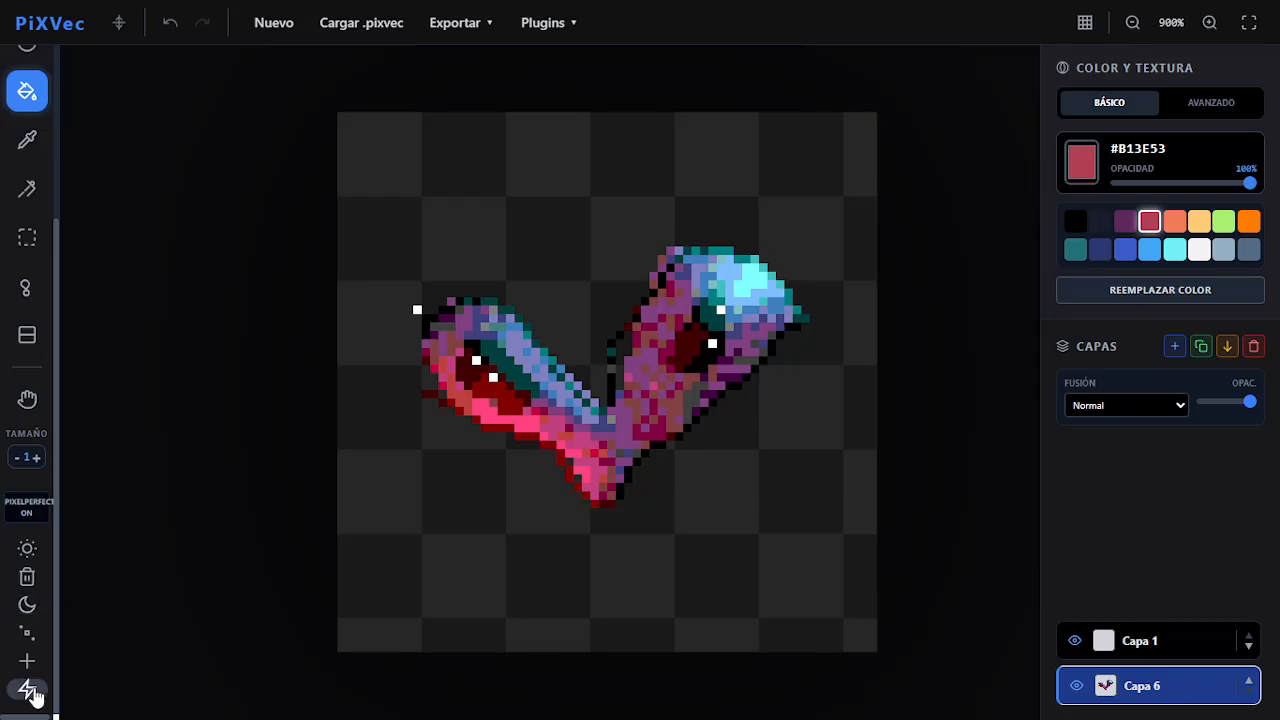
{"action": "left_click", "coordinate": [29, 690]}
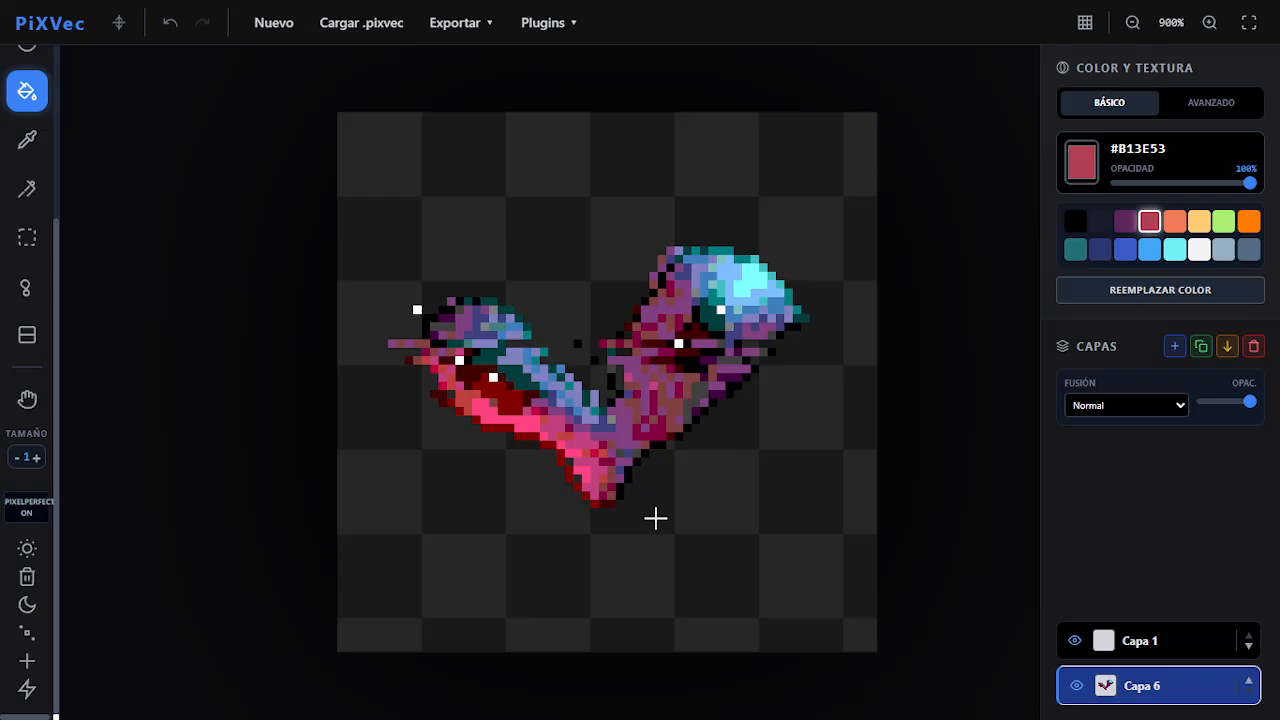